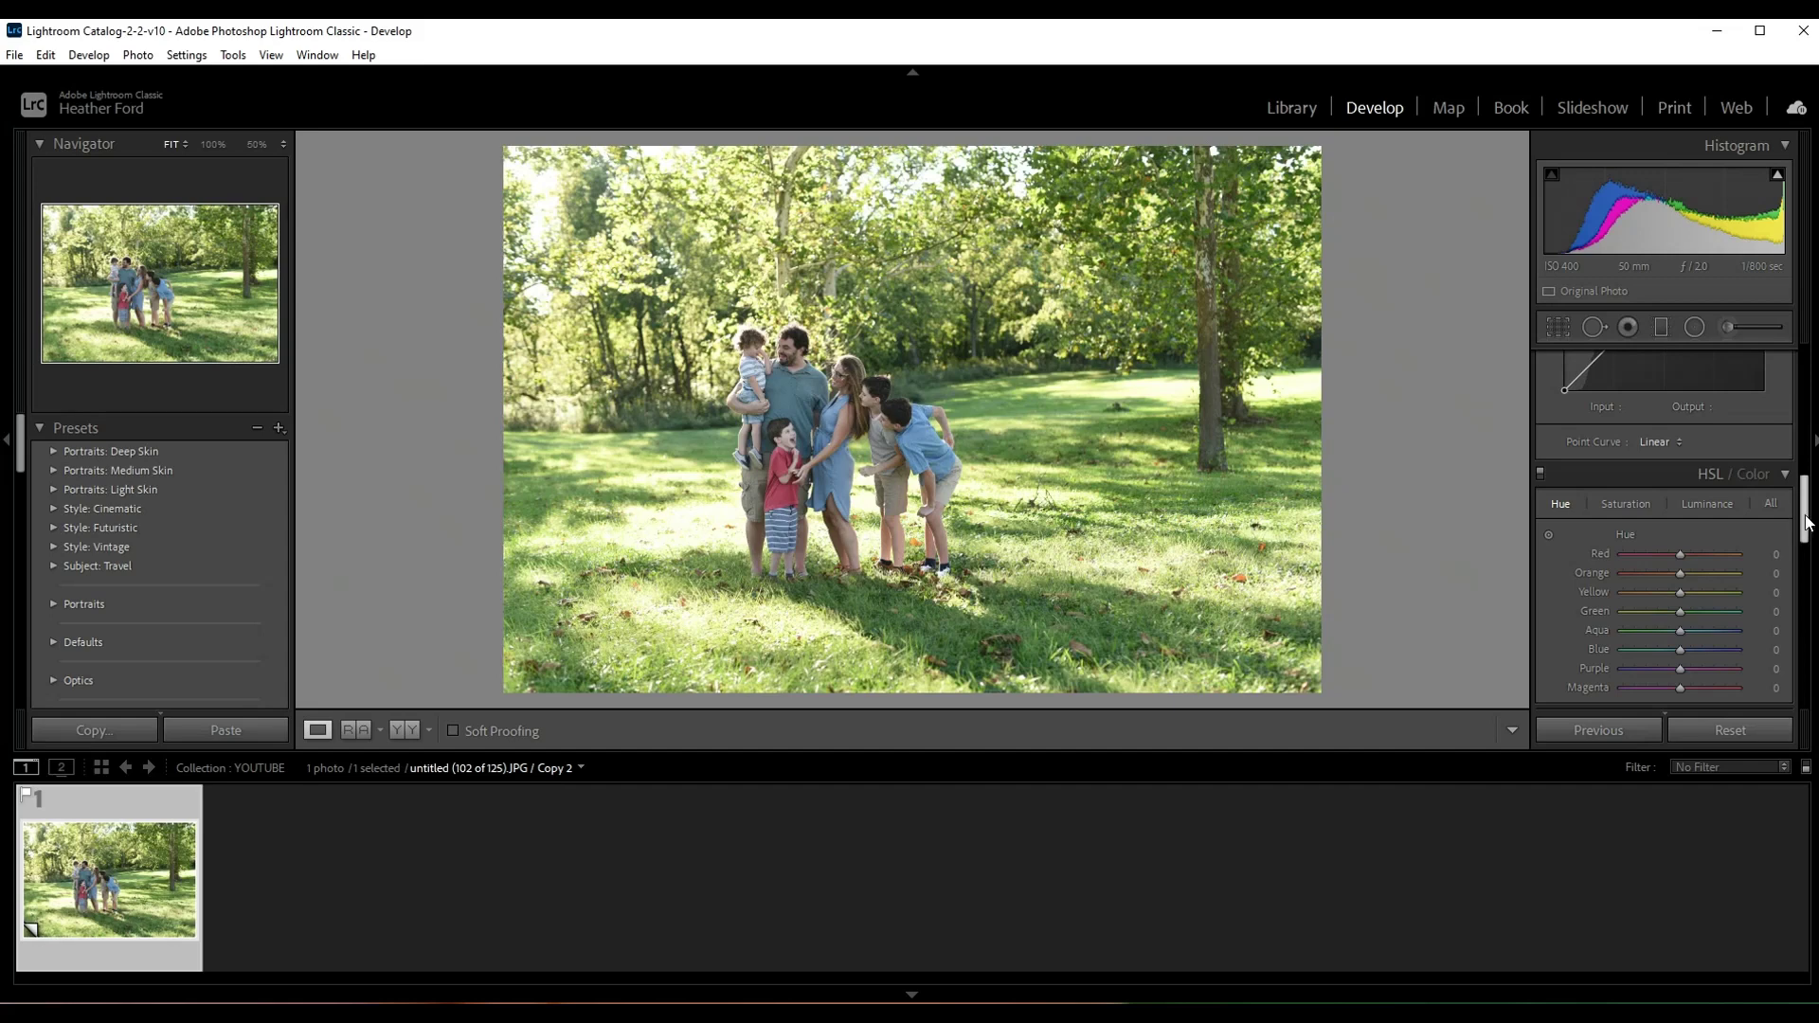
- Expand the TB Life in color preset group and apply its Blam preset to the family photo
scroll(1816, 521, "up", 5)
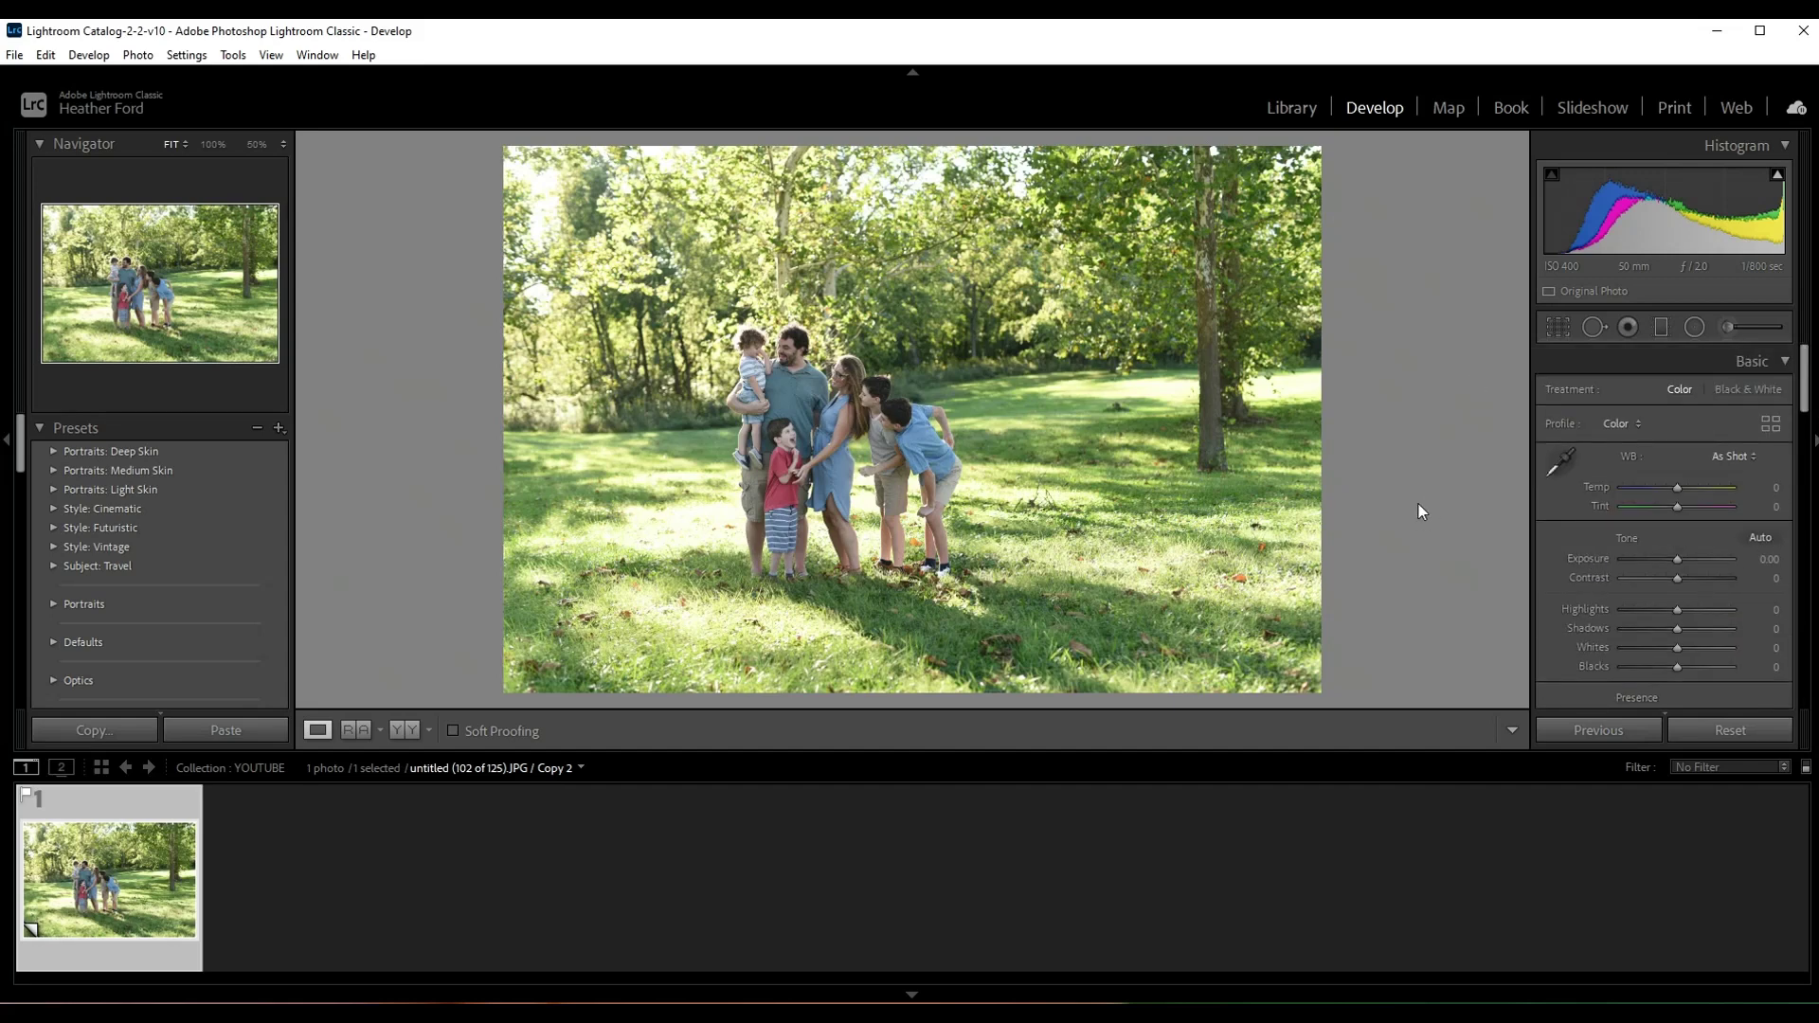
scroll(161, 520, "down", 5)
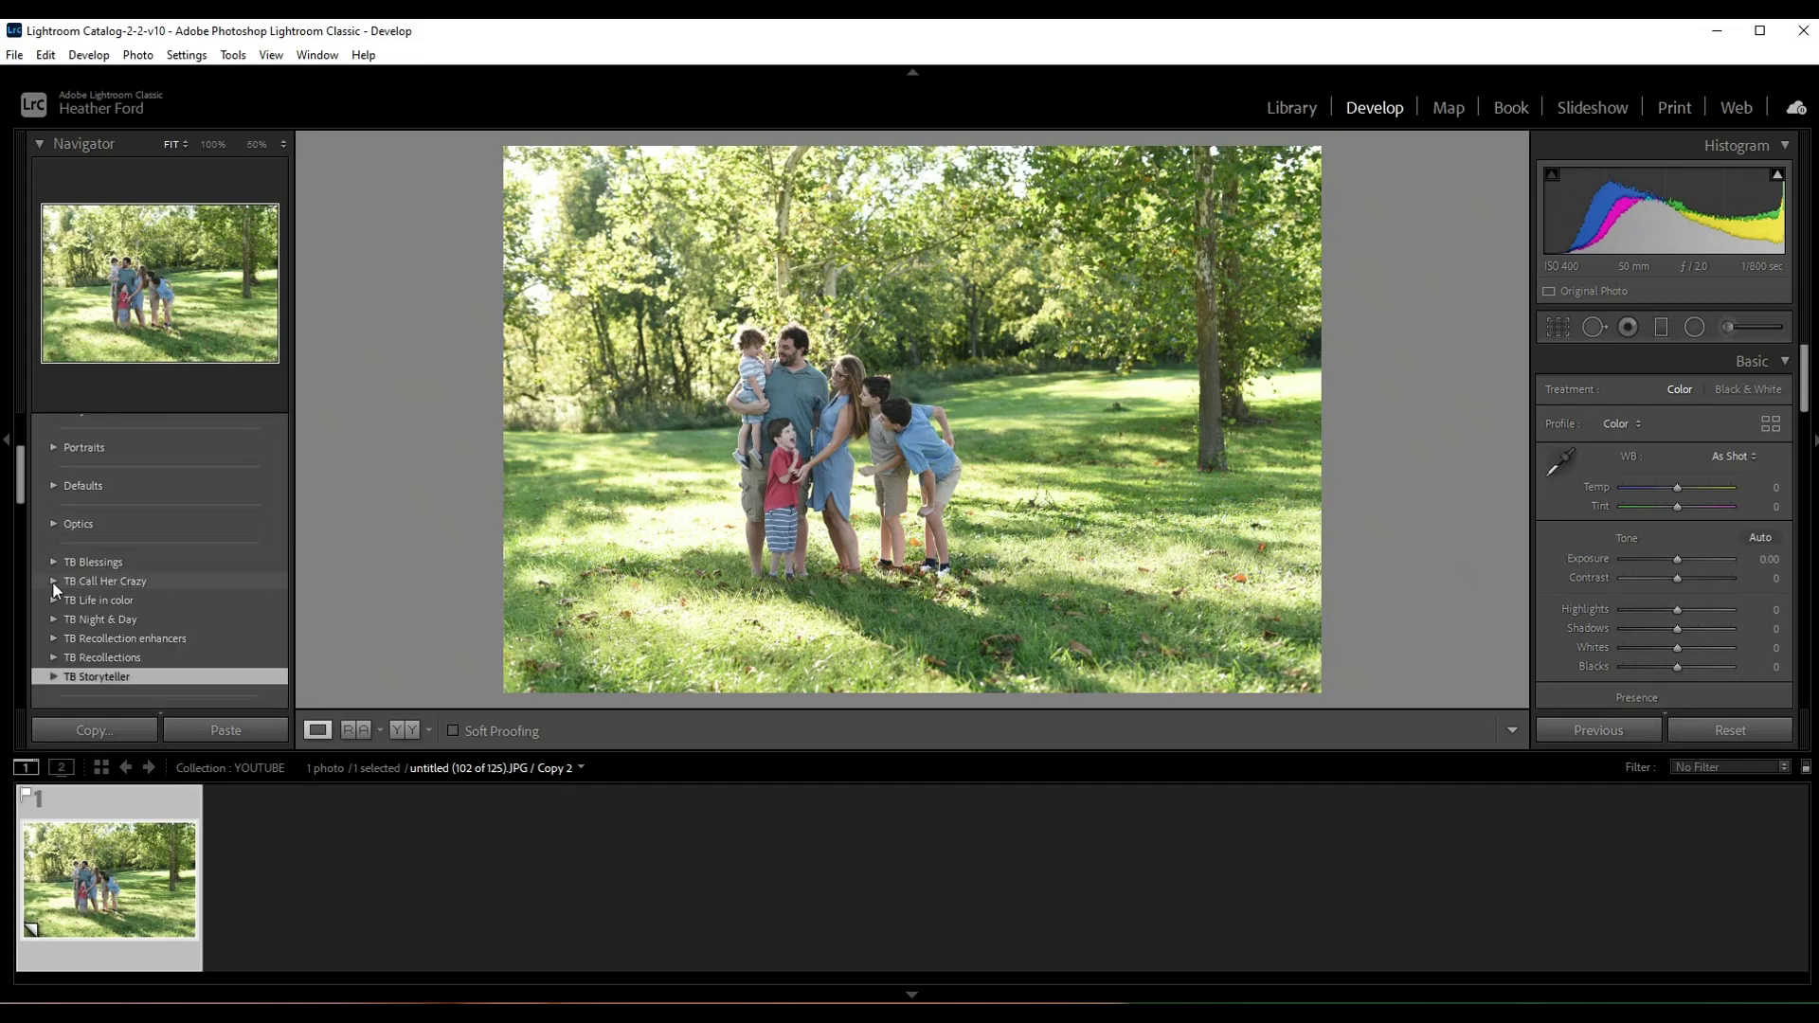
left_click(54, 601)
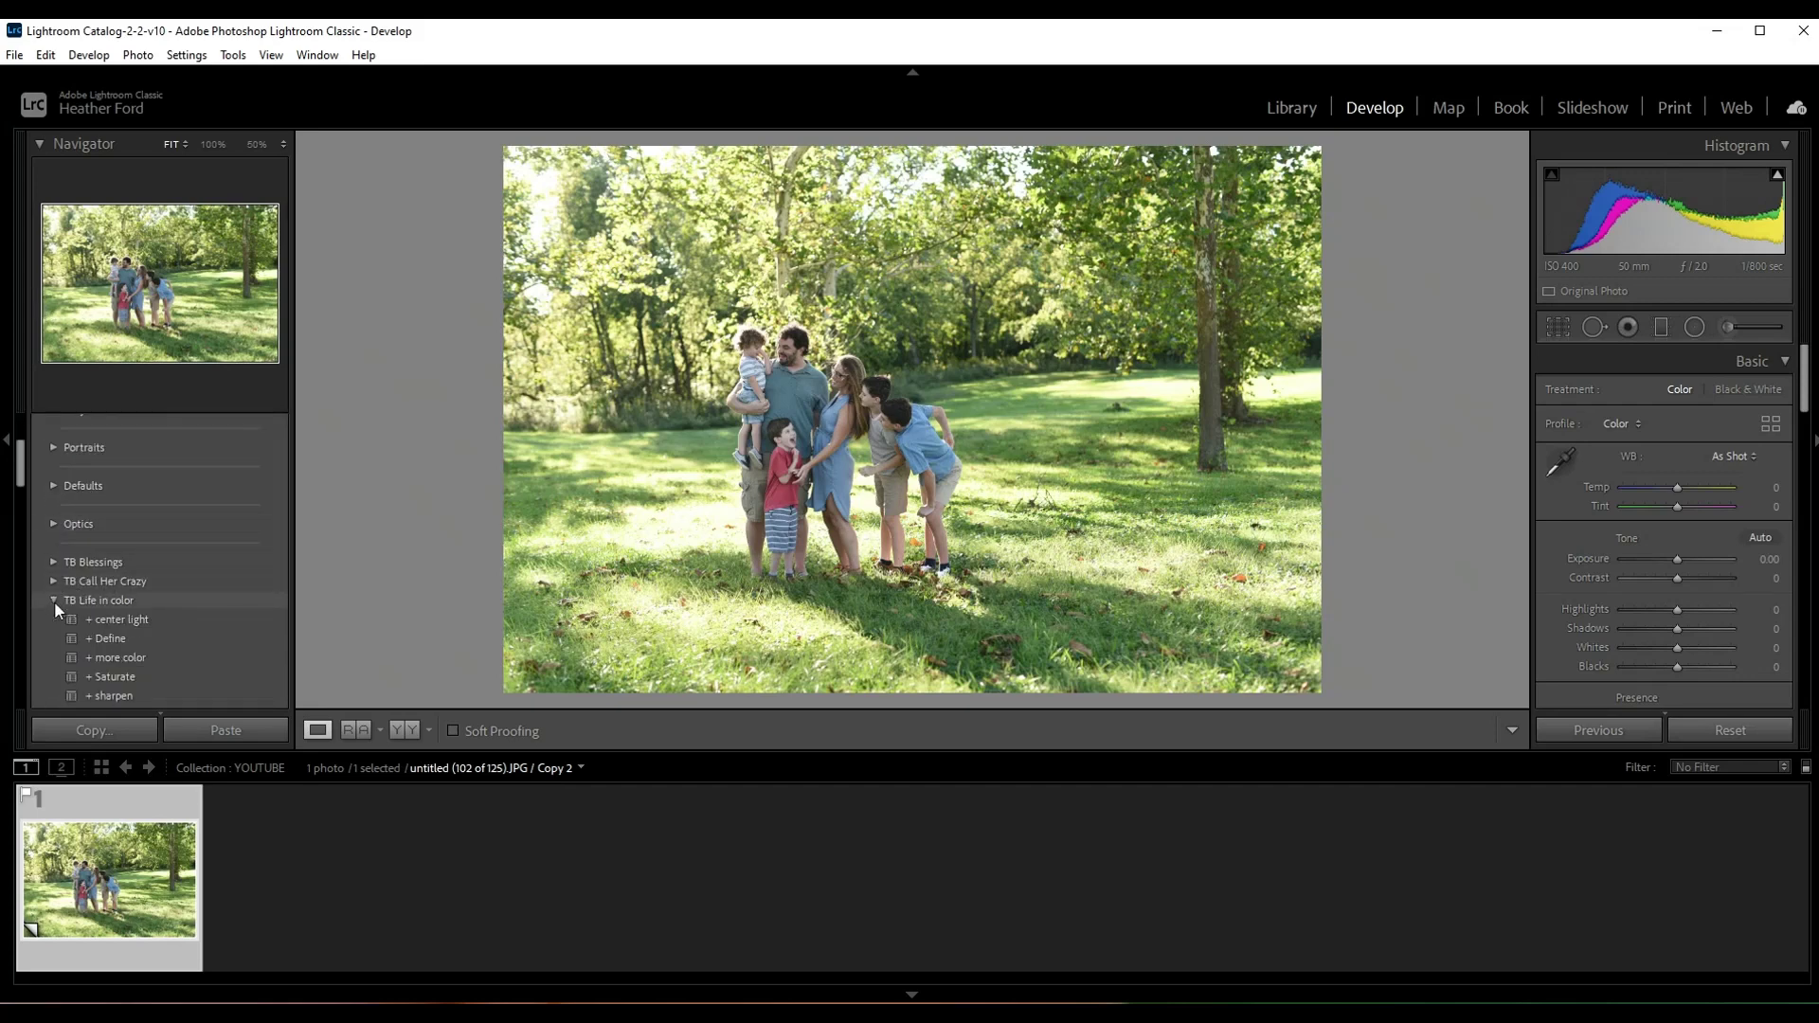
scroll(165, 604, "down", 2)
scroll(168, 651, "down", 2)
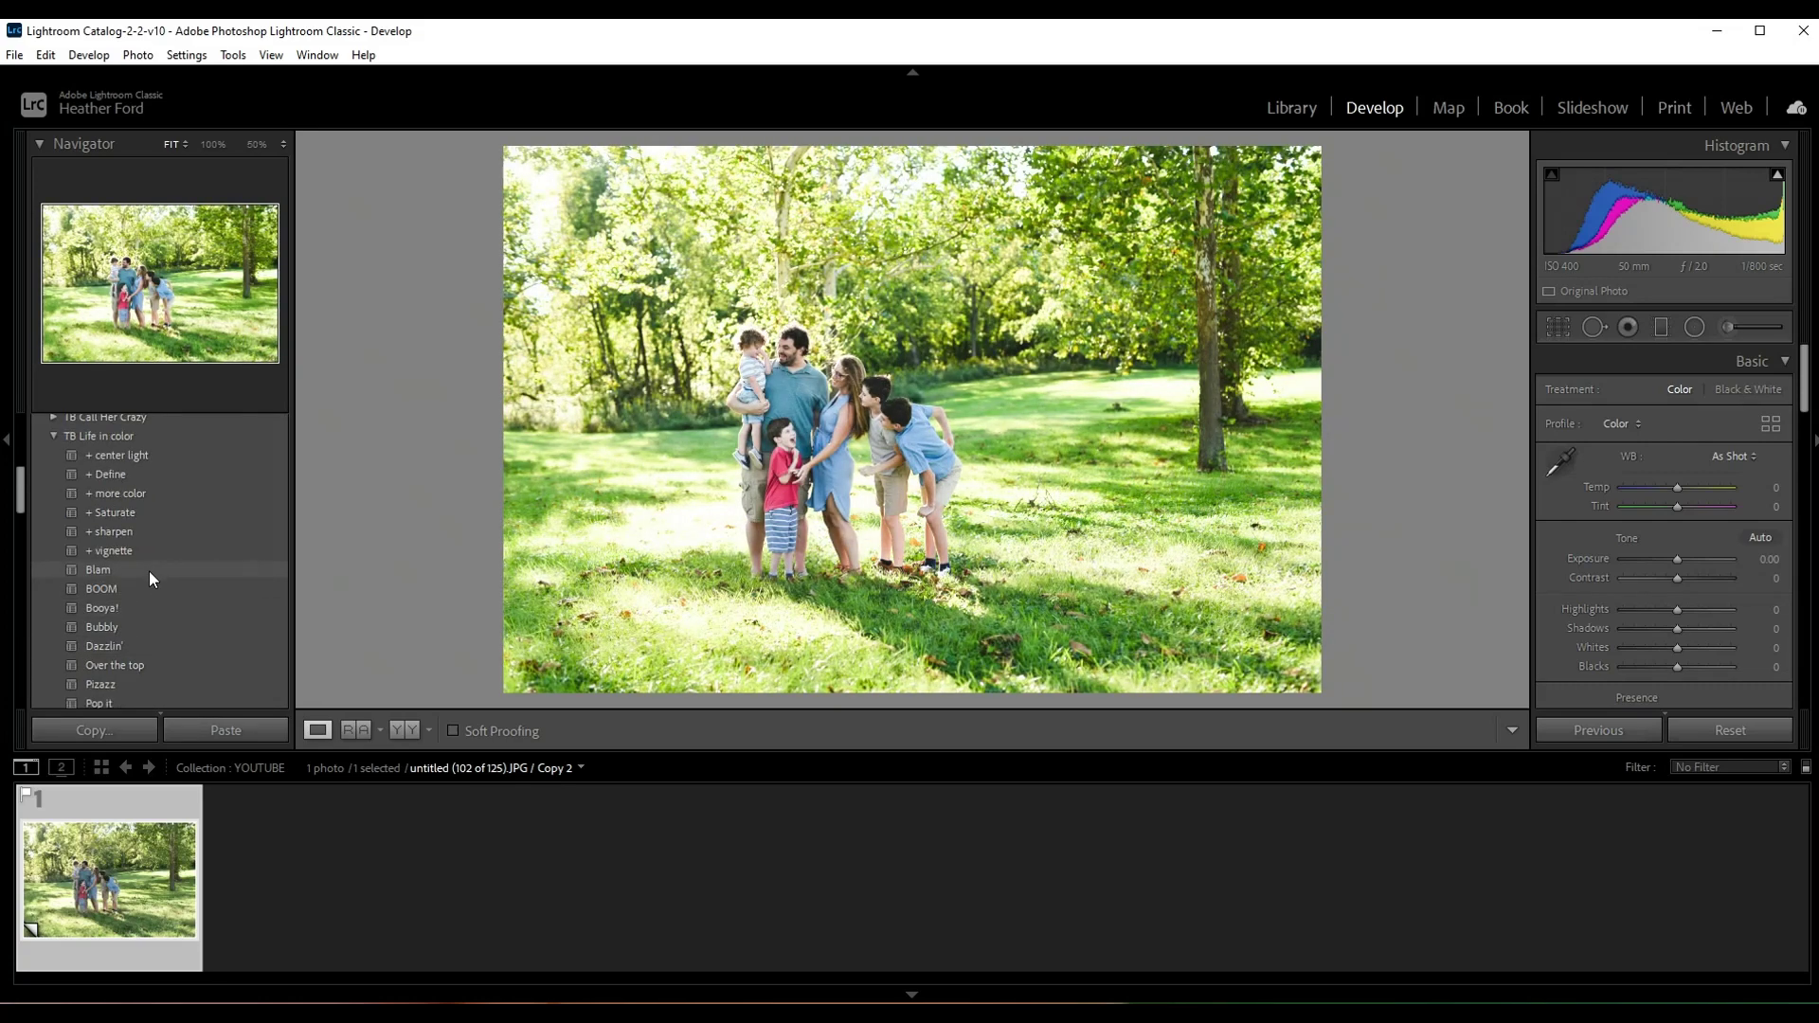
left_click(150, 570)
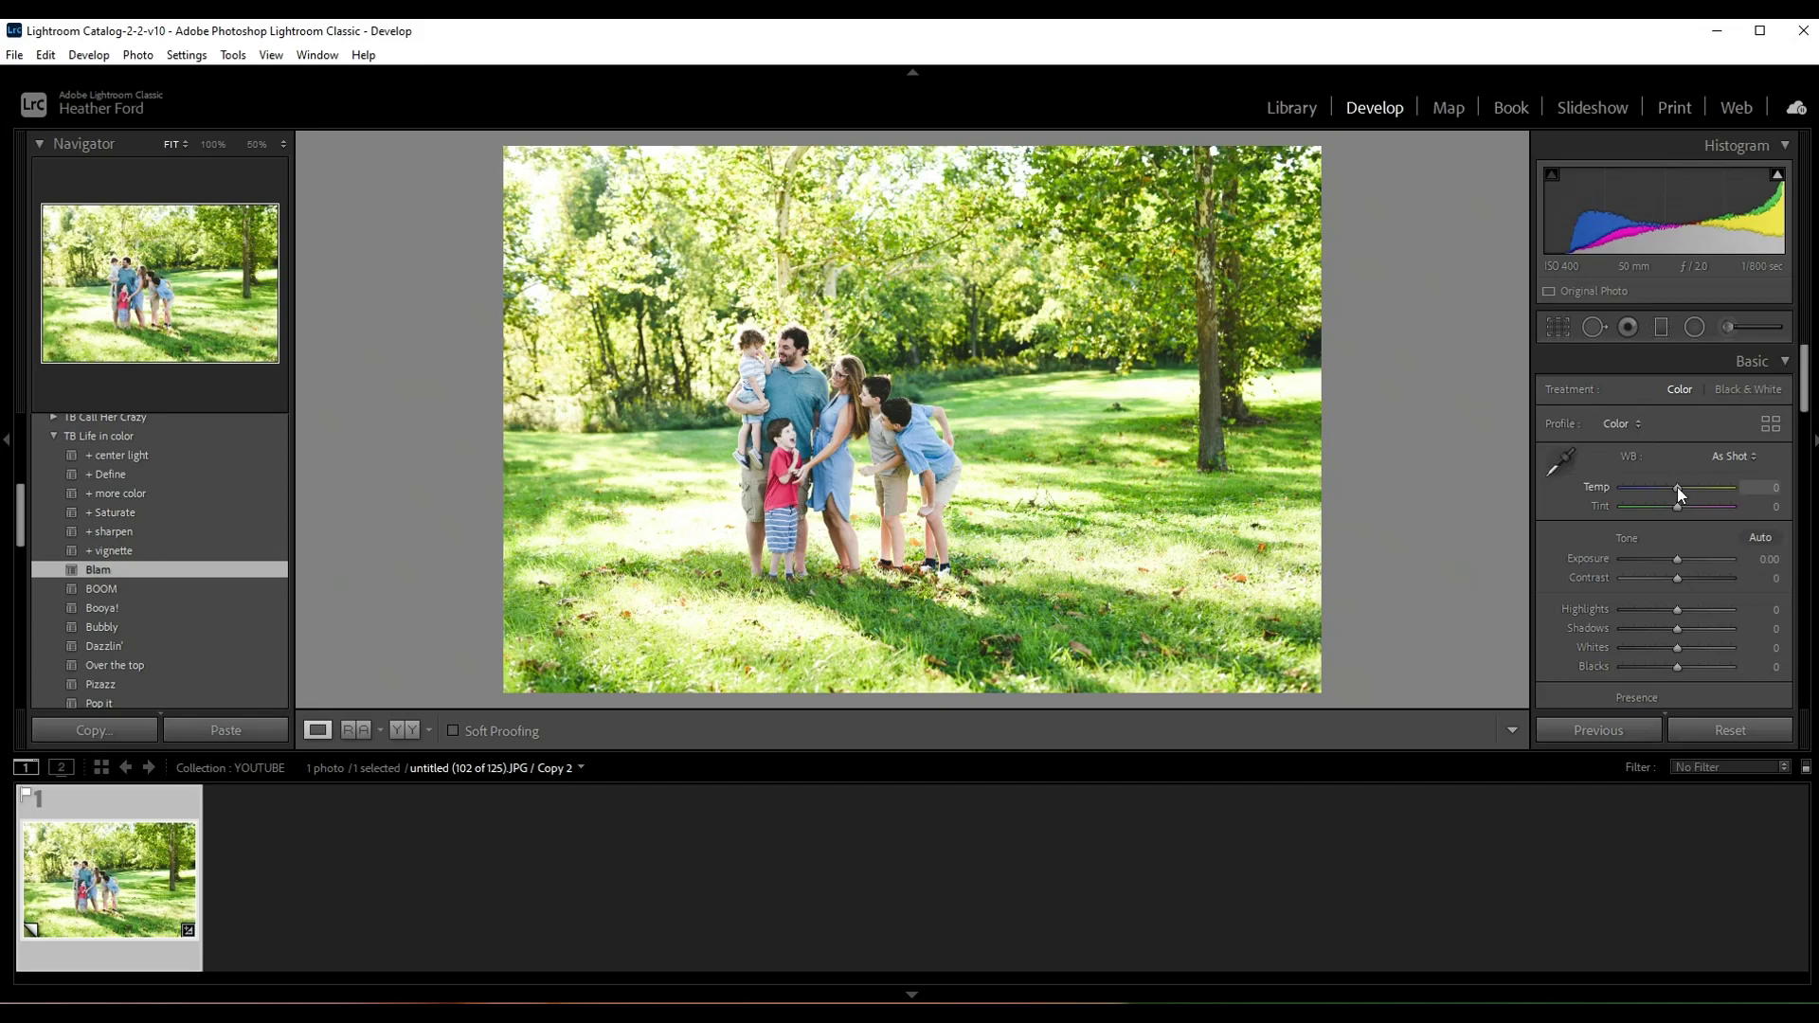
- Set Temp to +5 and Highlights to -53 in the Basic panel
left_click_drag(1677, 487, 1680, 487)
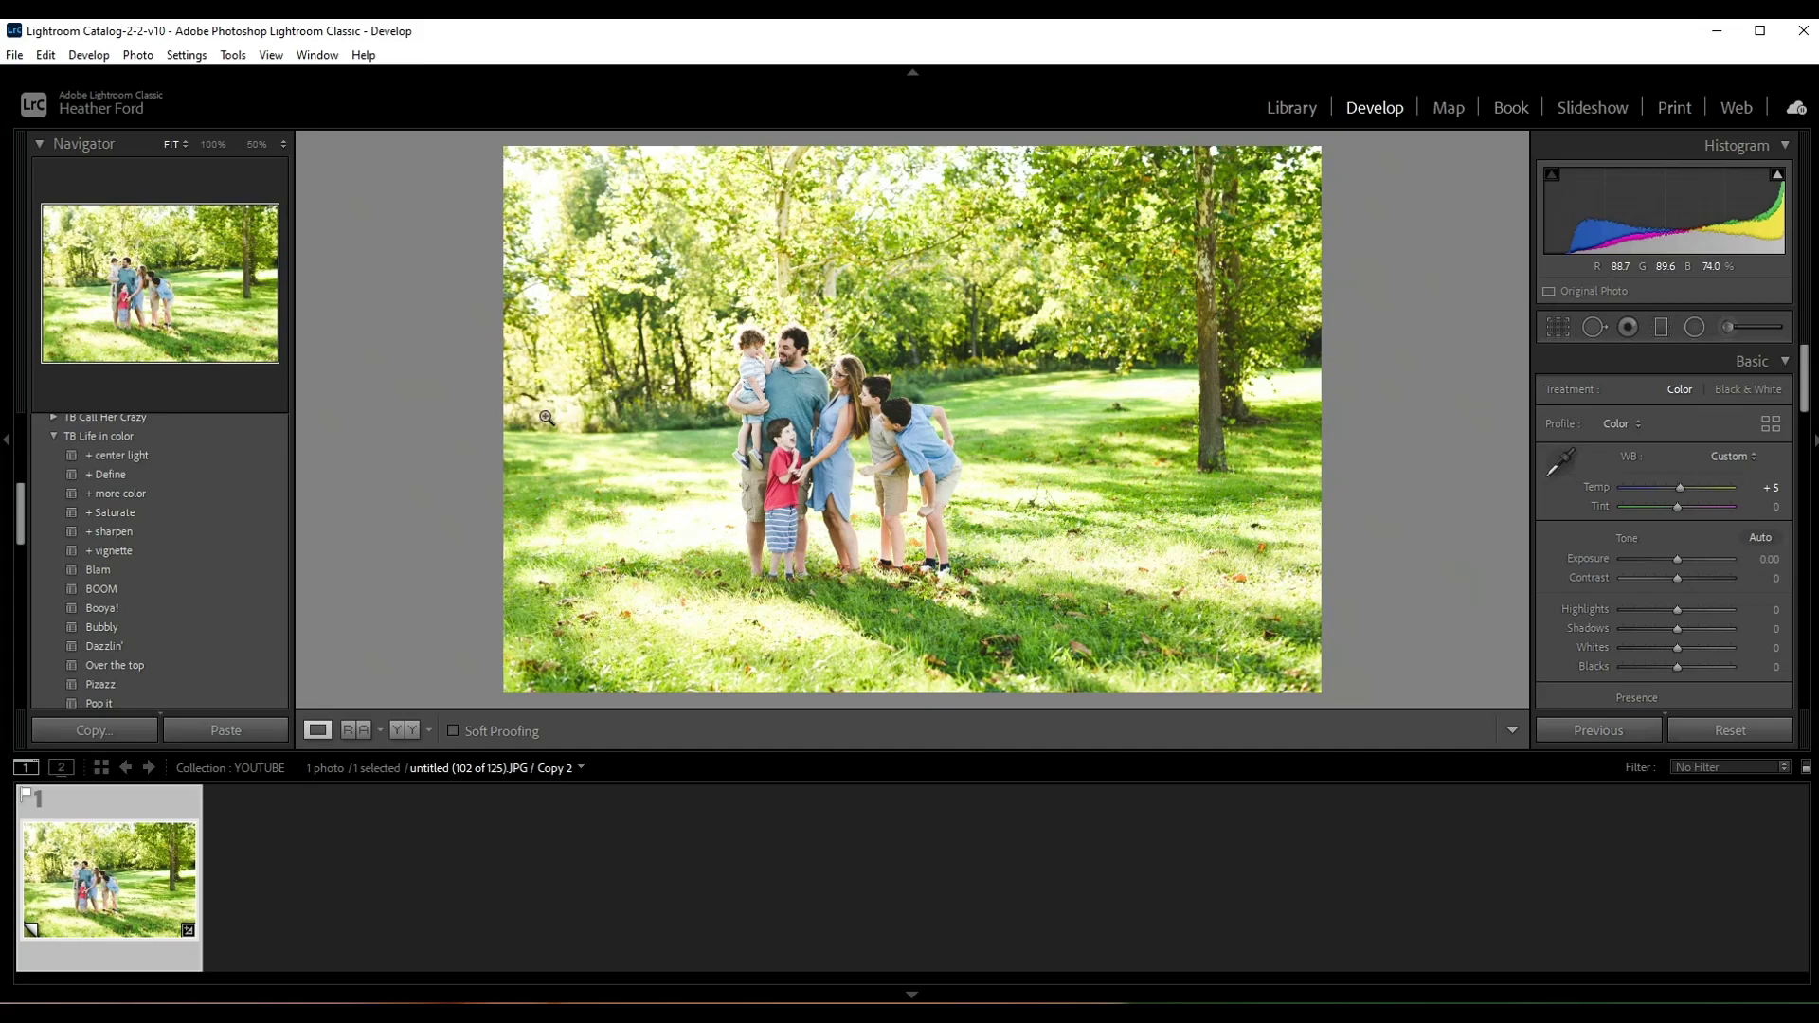
left_click_drag(1677, 608, 1648, 600)
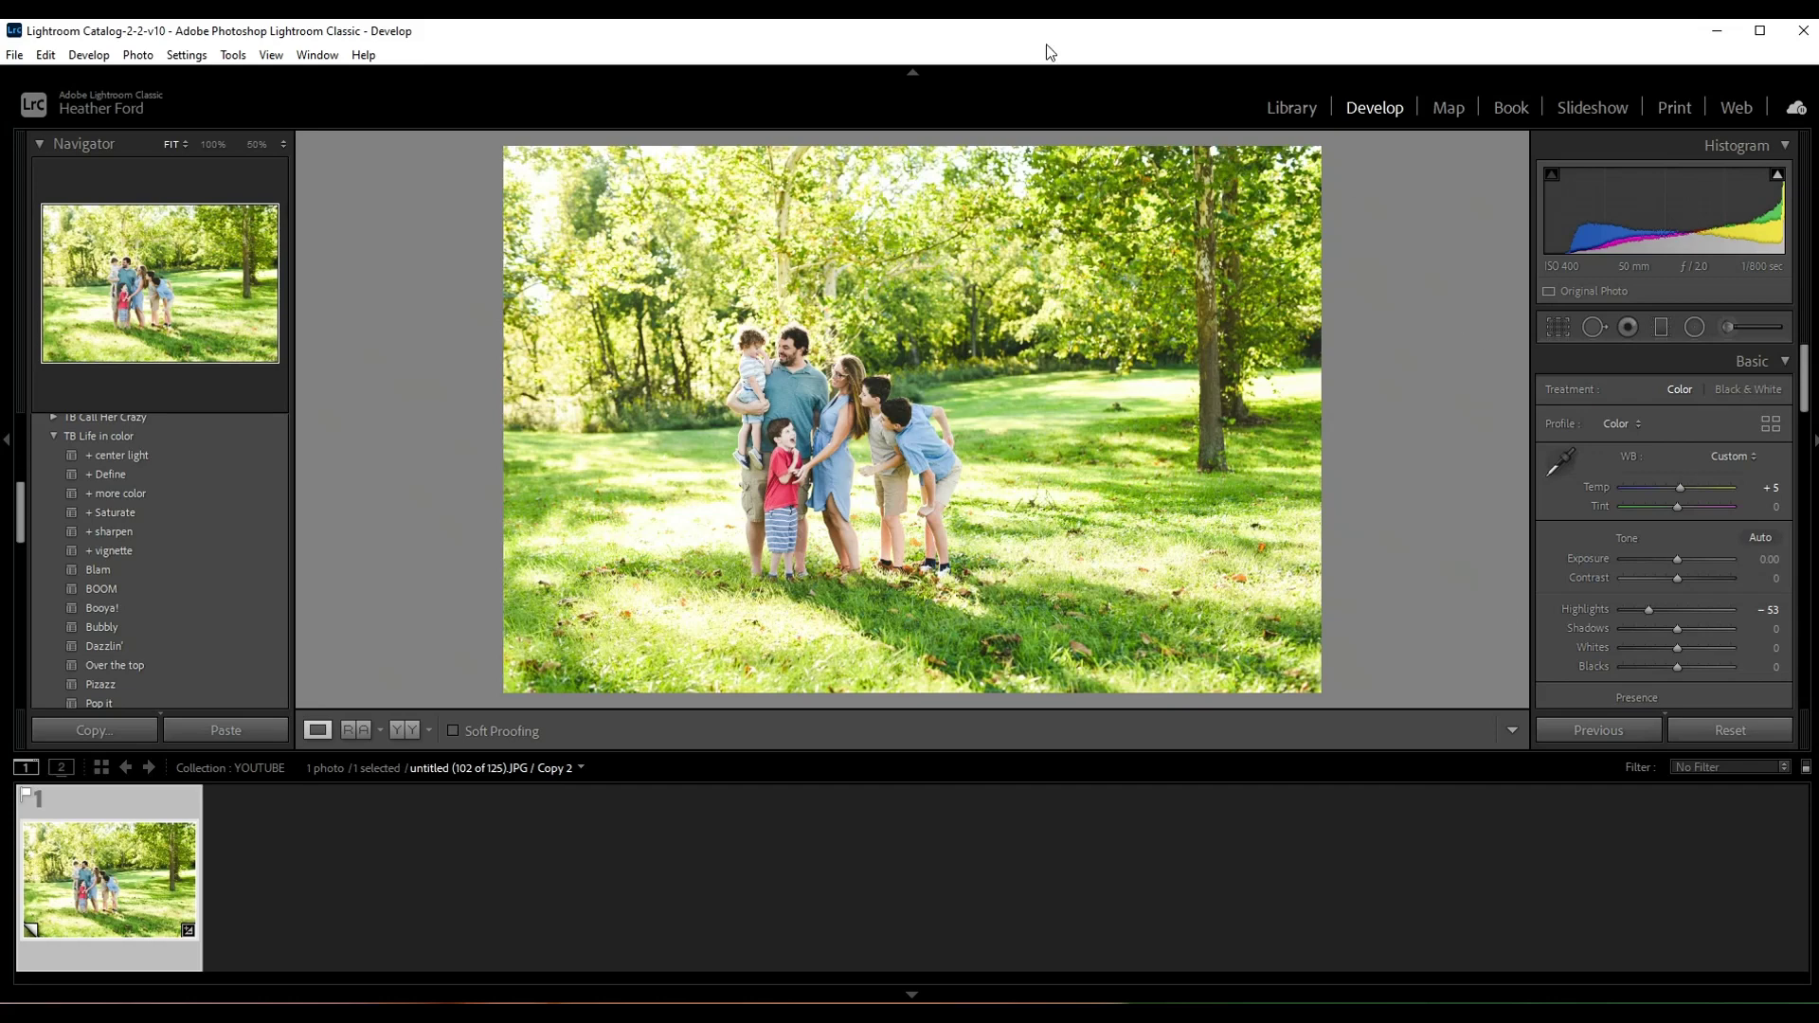
left_click(366, 57)
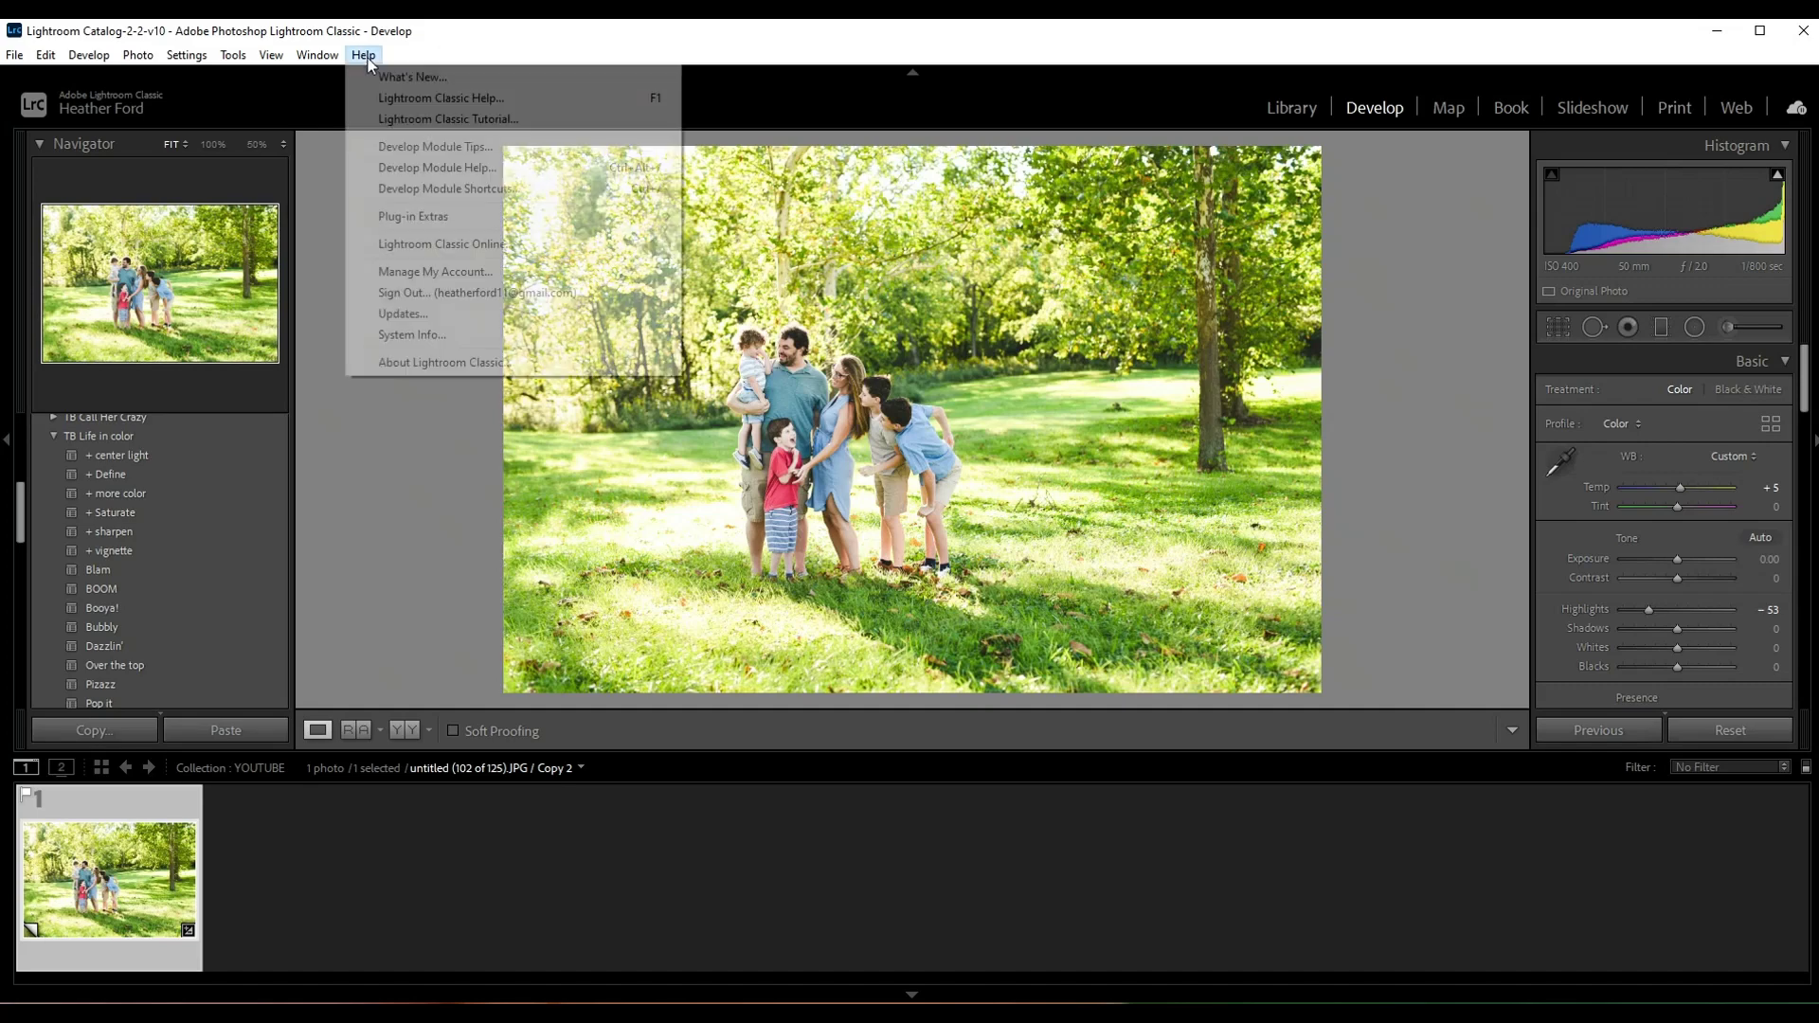
left_click(441, 336)
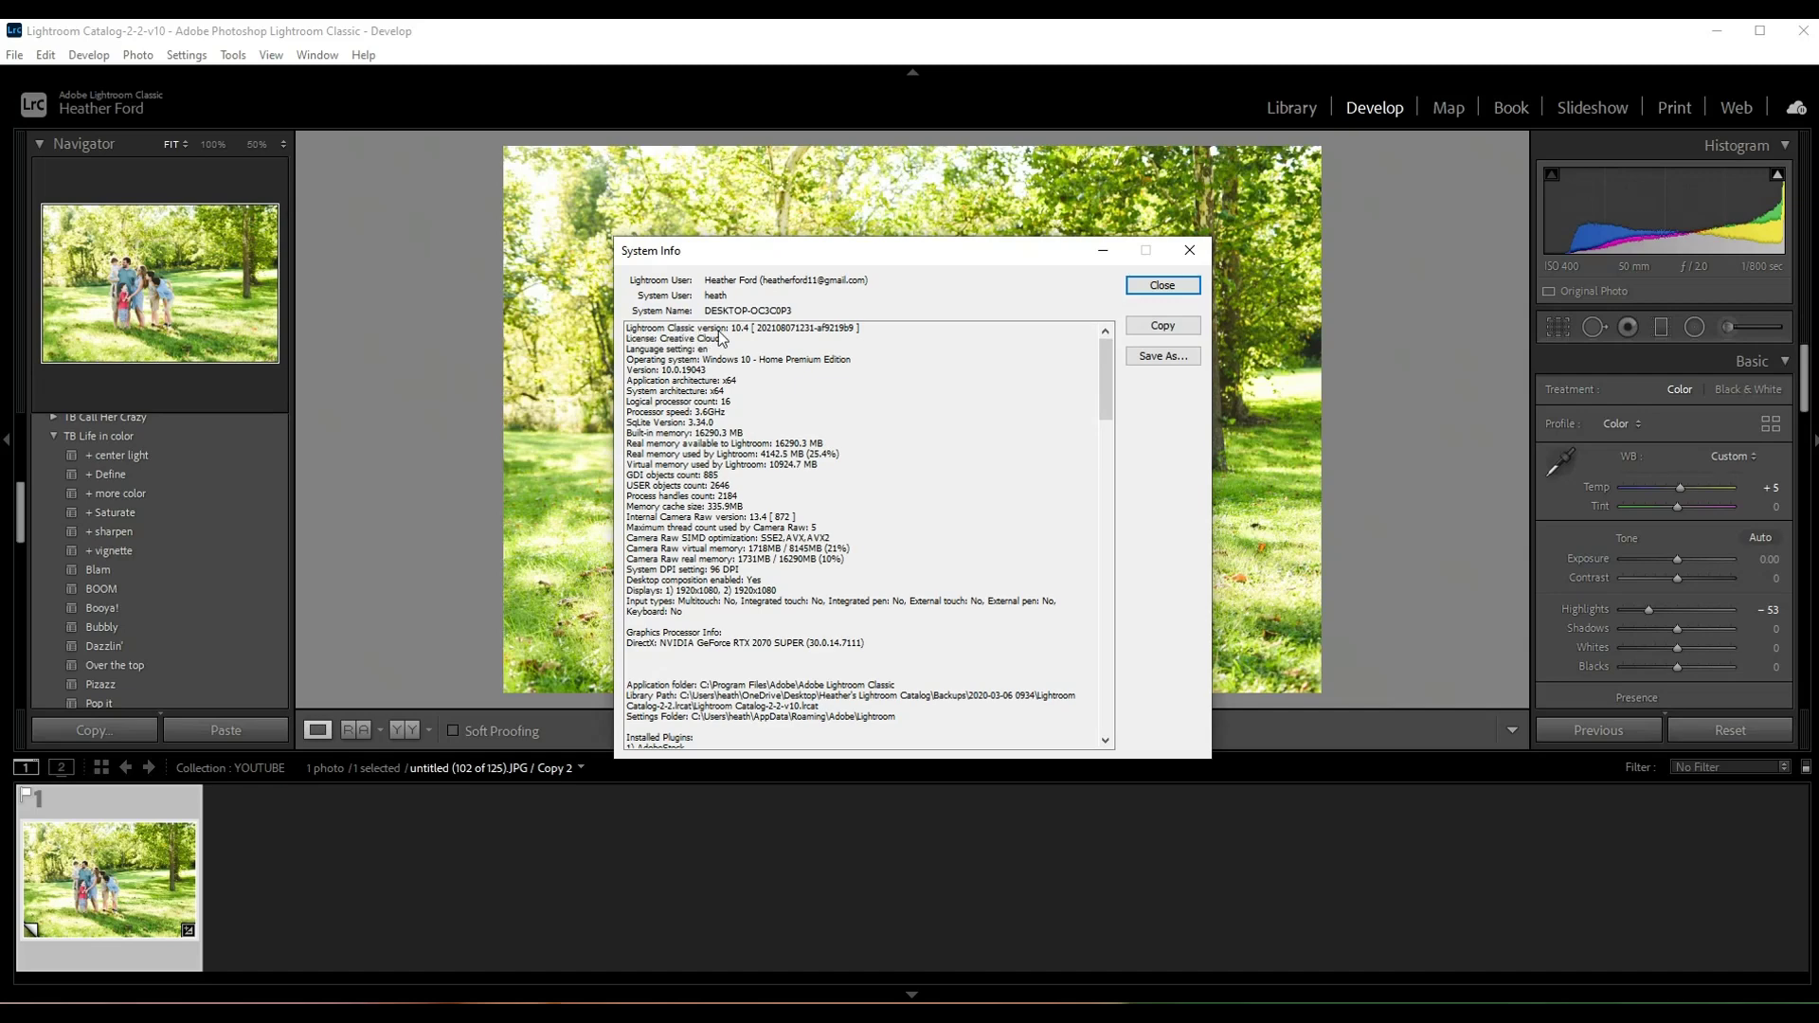
left_click(1175, 286)
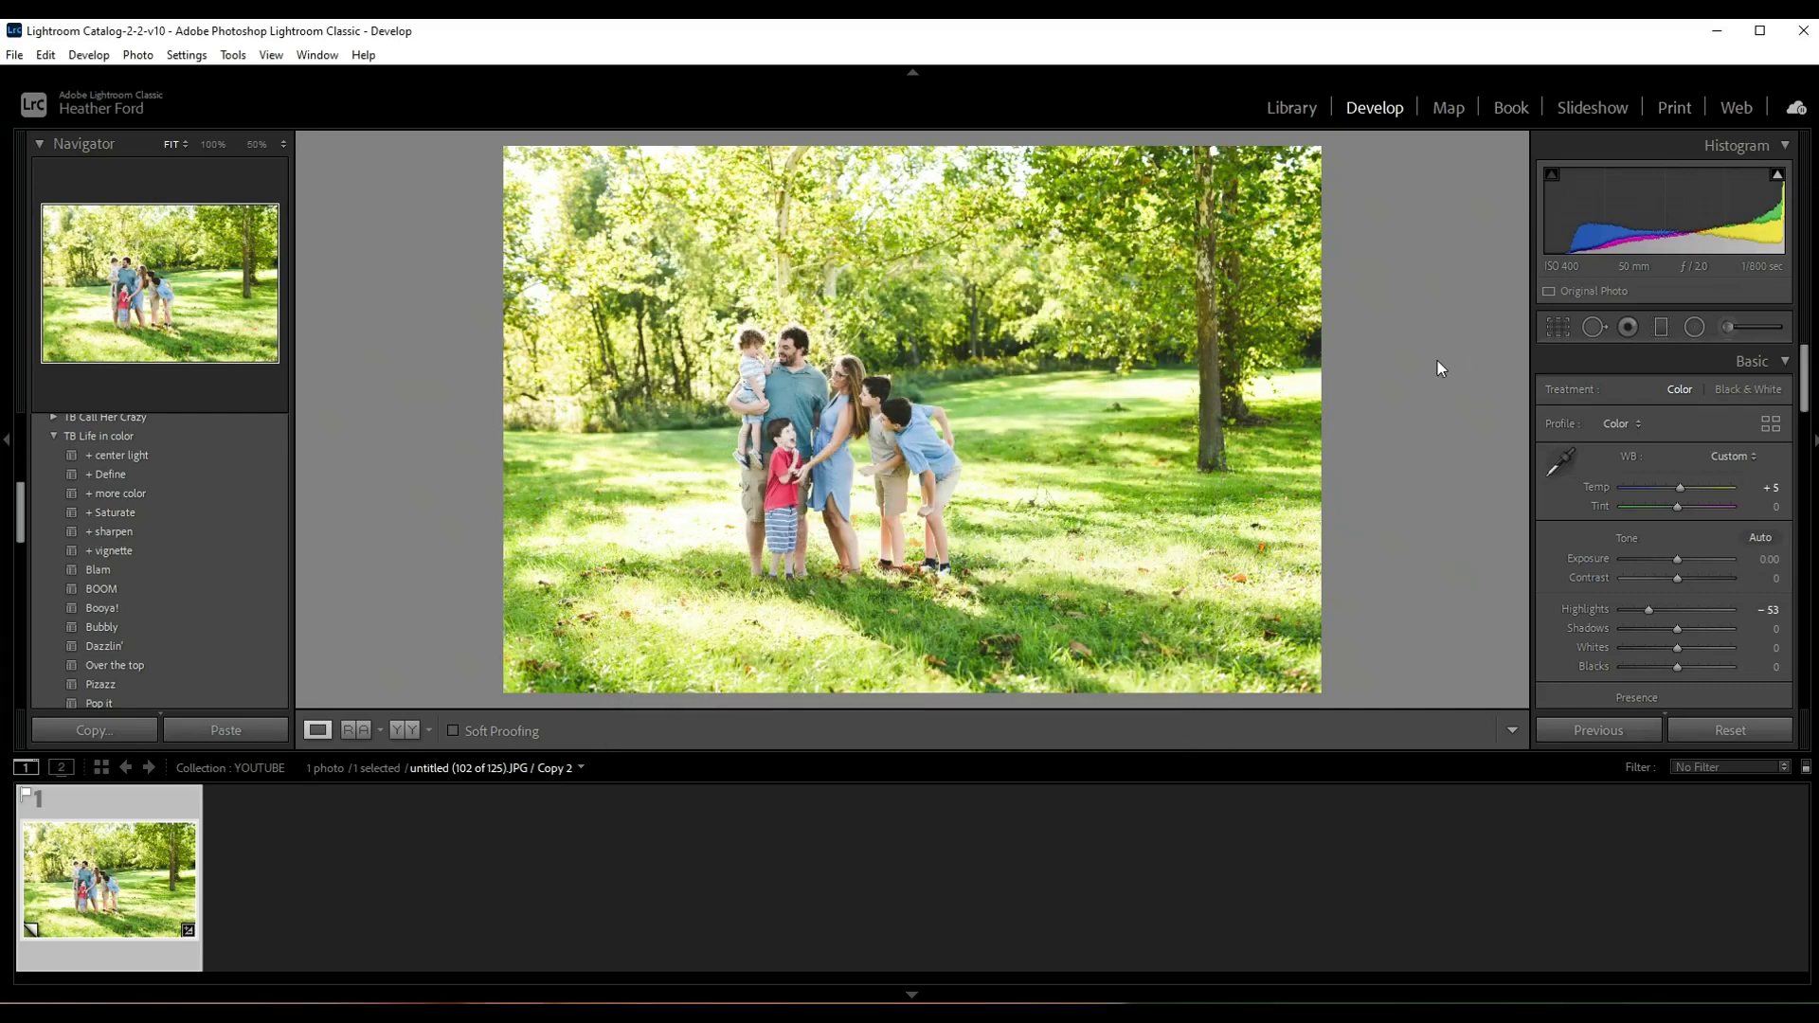
- Start a local Adjustment Brush and reset its Exposure to 0
left_click(1731, 323)
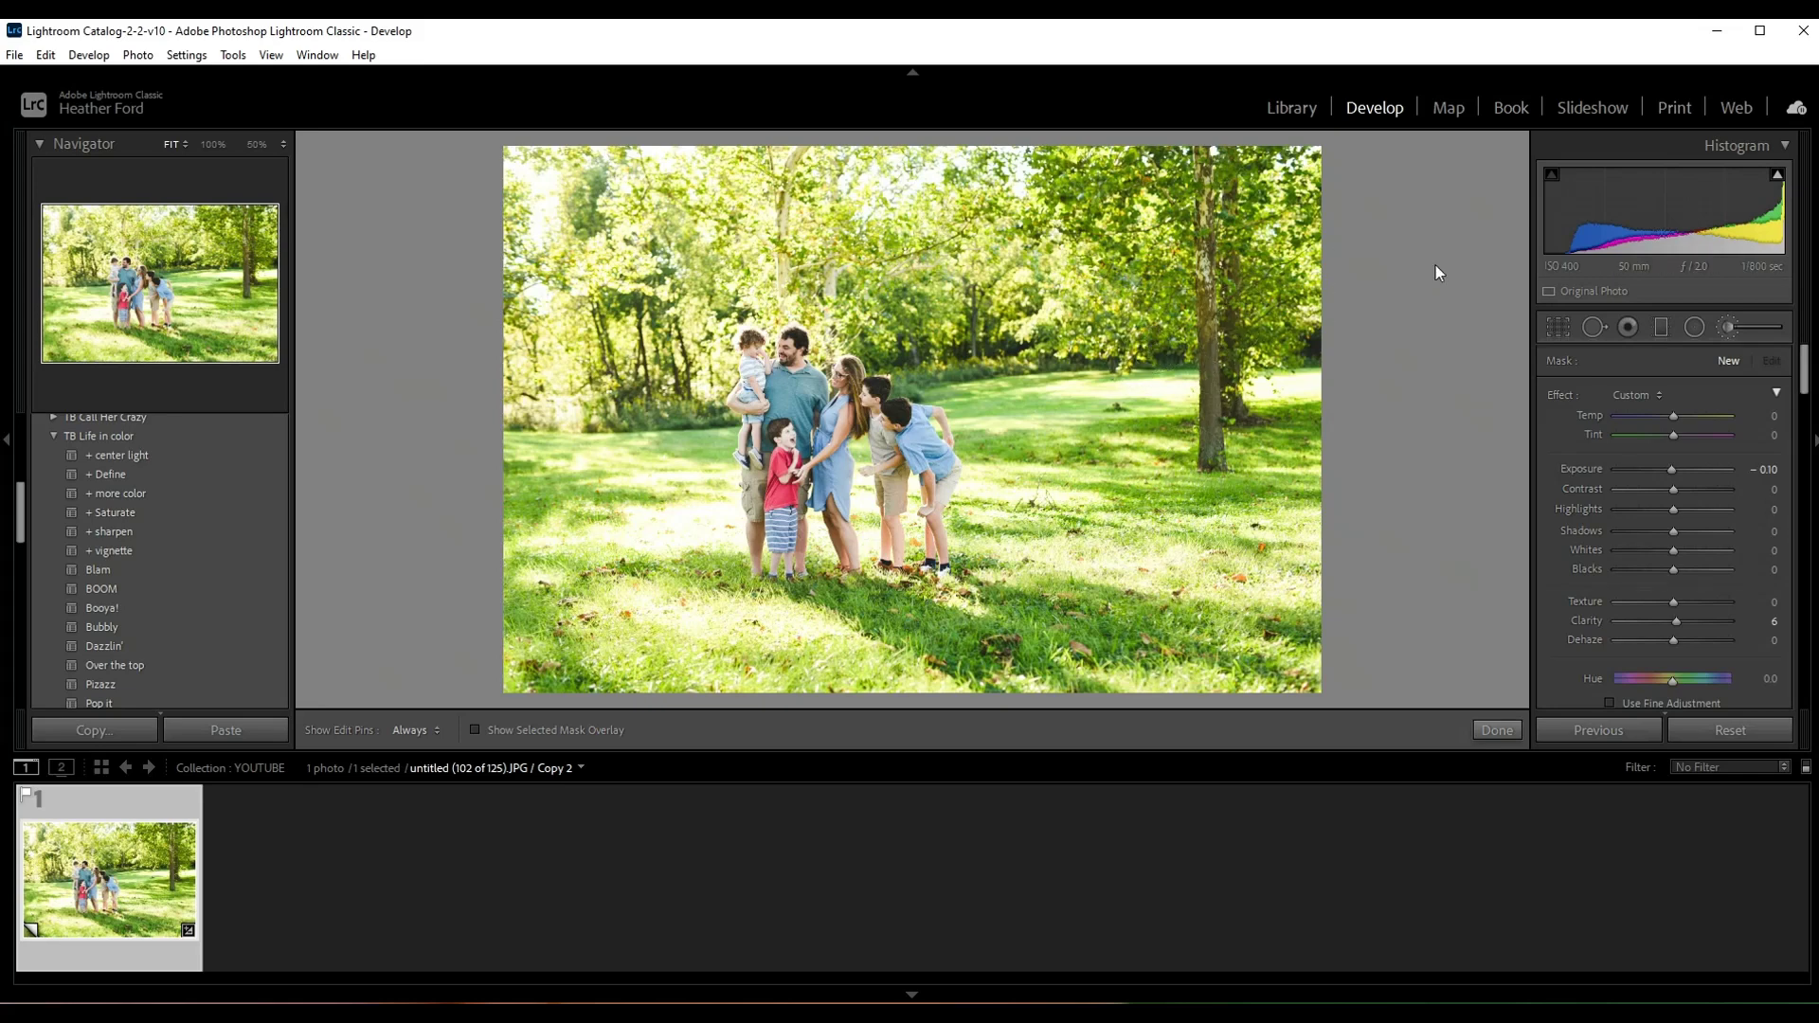
mouse_move(1805, 369)
left_mouse_down()
mouse_move(1807, 398)
mouse_move(1806, 369)
left_mouse_up()
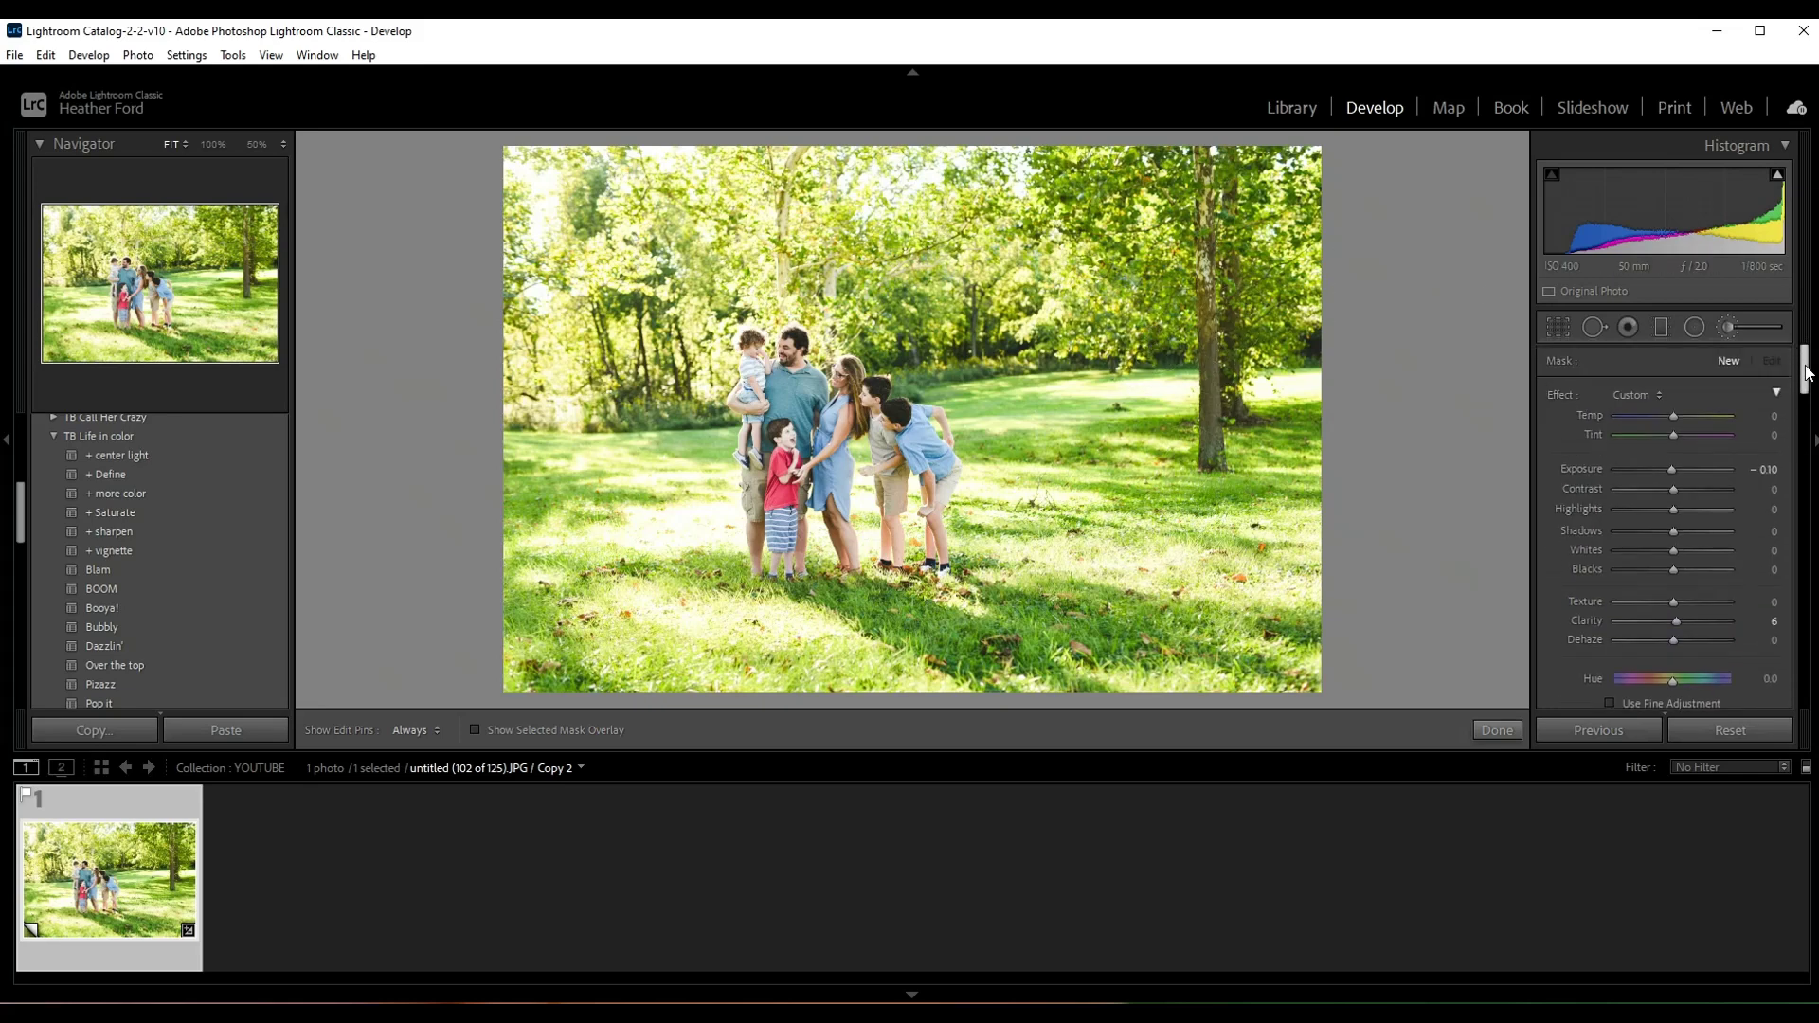
double_click(1674, 469)
left_click_drag(1806, 368, 1806, 421)
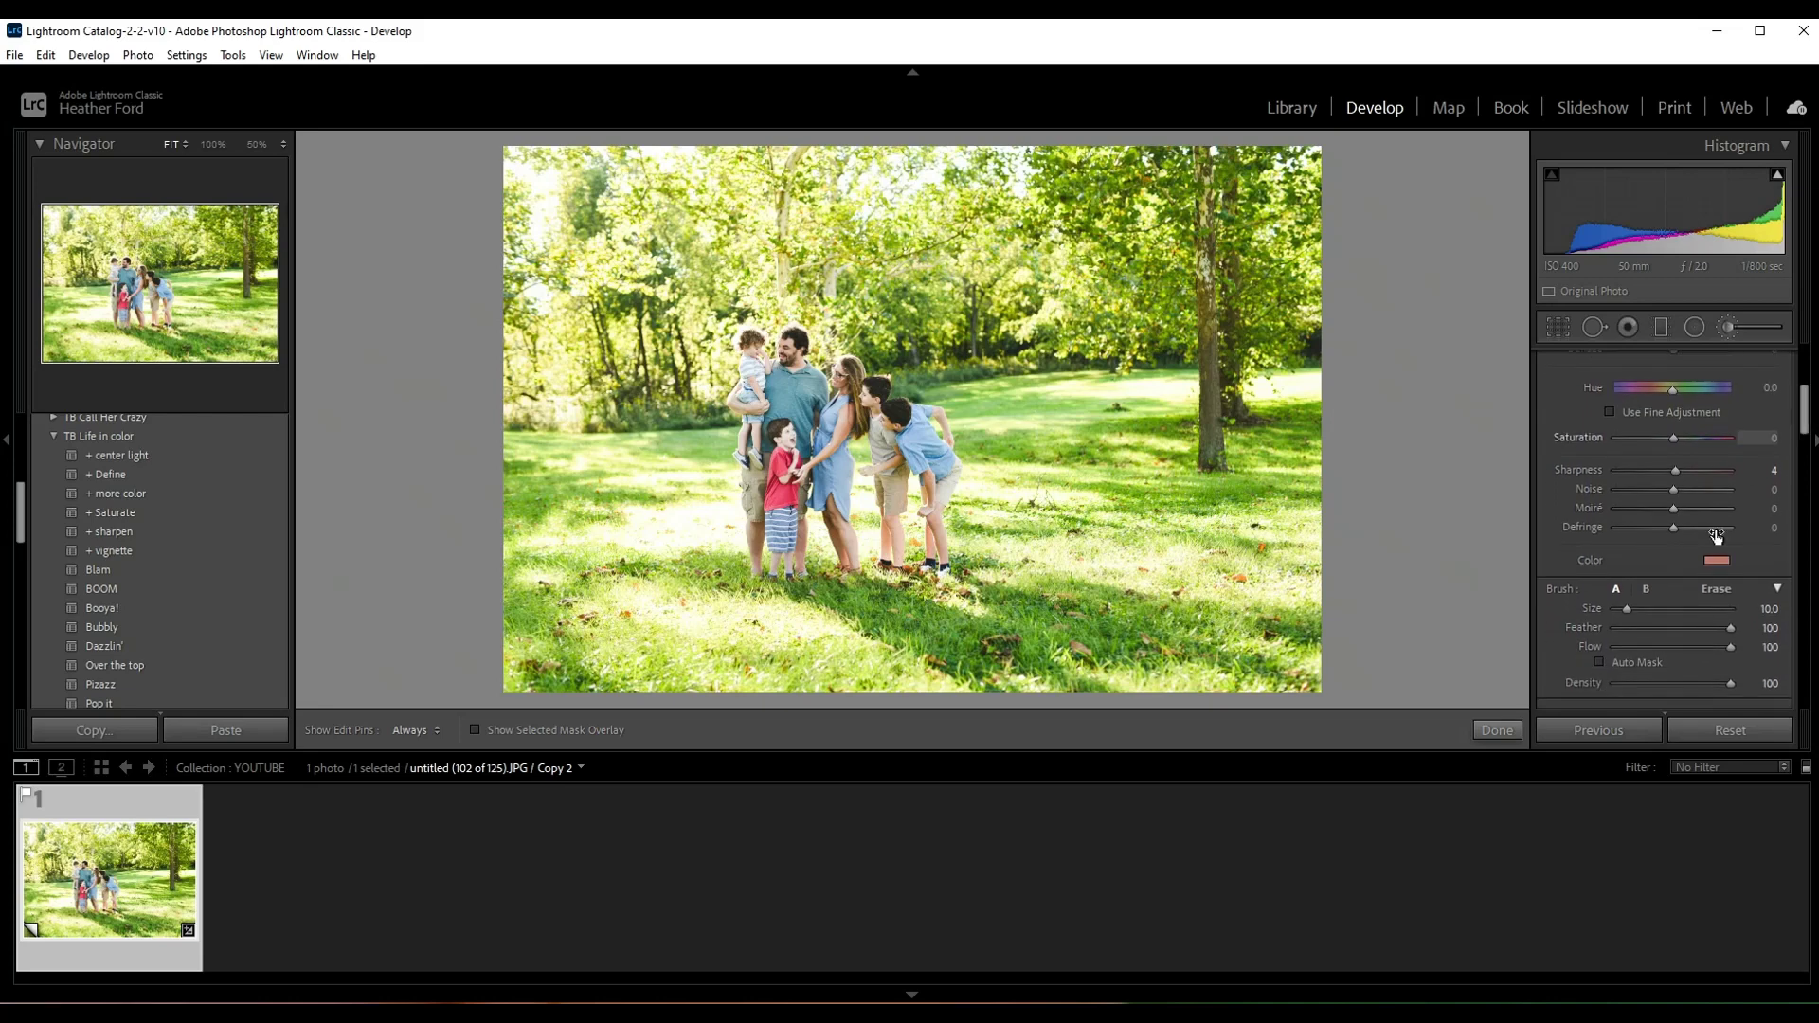
- Tint the brush orange (H 21, S 65) and lower its Exposure to -0.10
left_click(1718, 560)
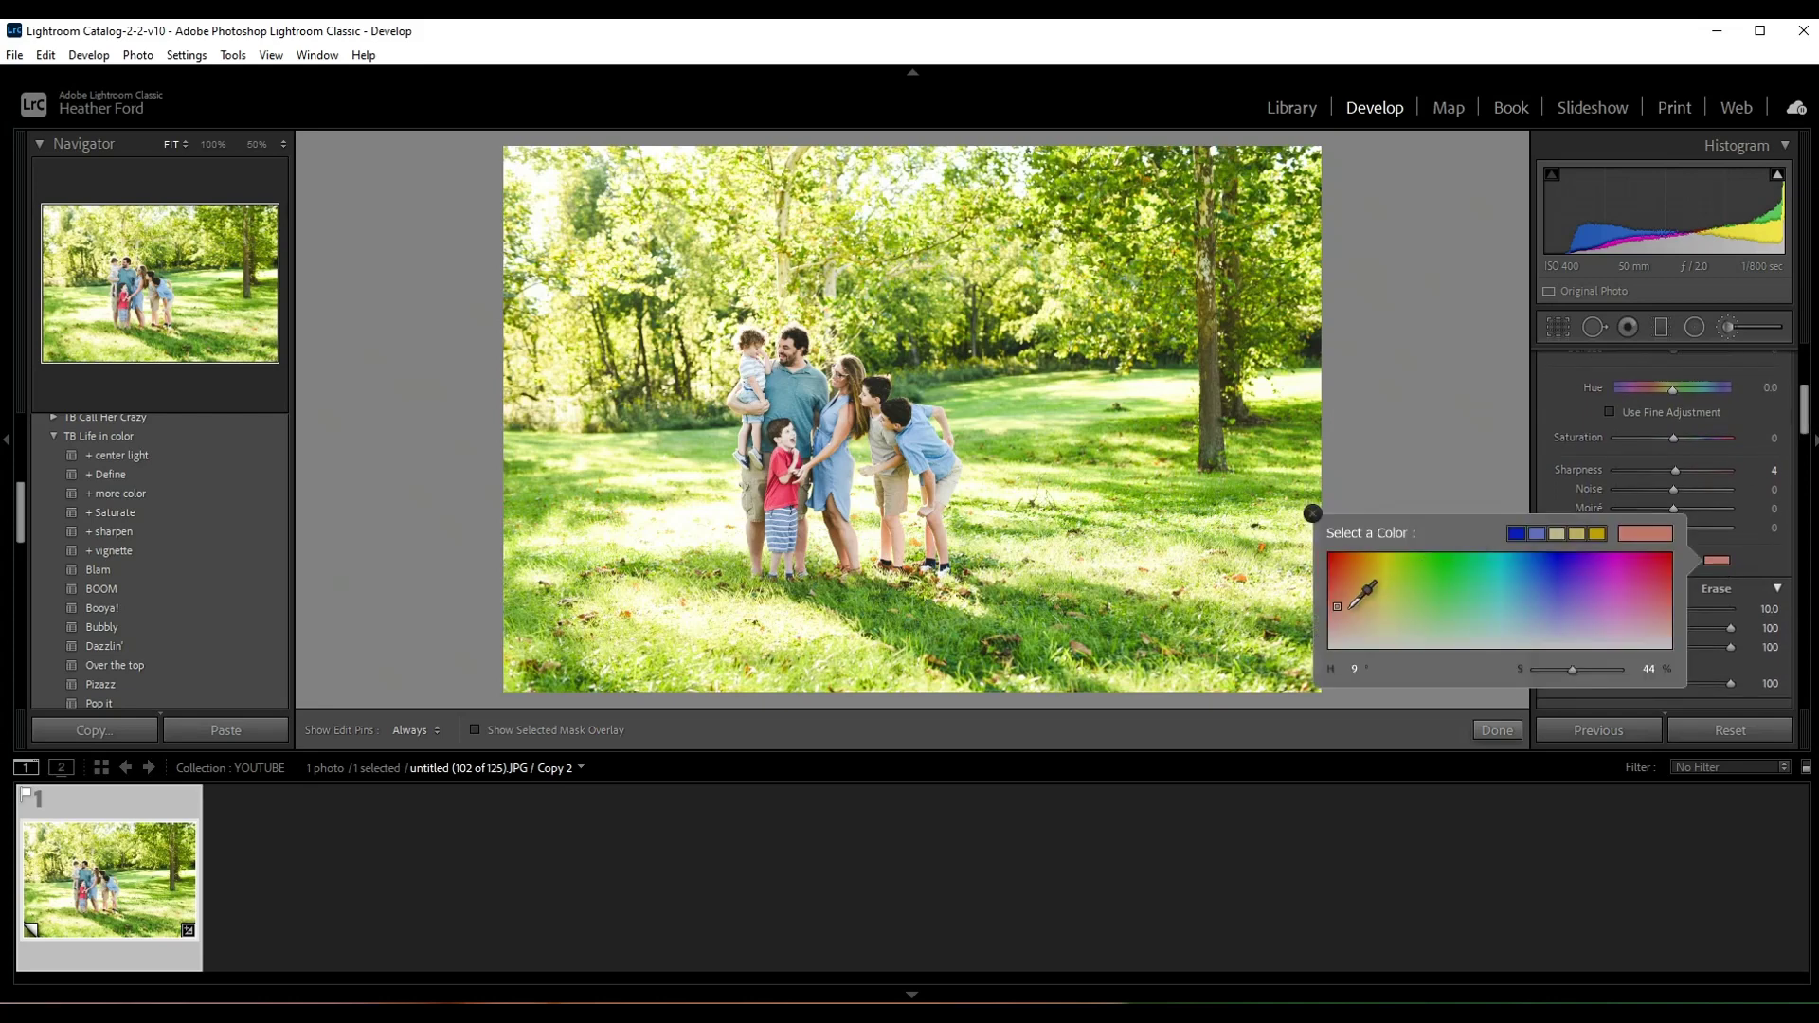
left_click_drag(1336, 608, 1347, 591)
mouse_move(1346, 593)
left_mouse_down()
mouse_move(1352, 571)
mouse_move(1347, 586)
left_mouse_up()
left_click(1314, 516)
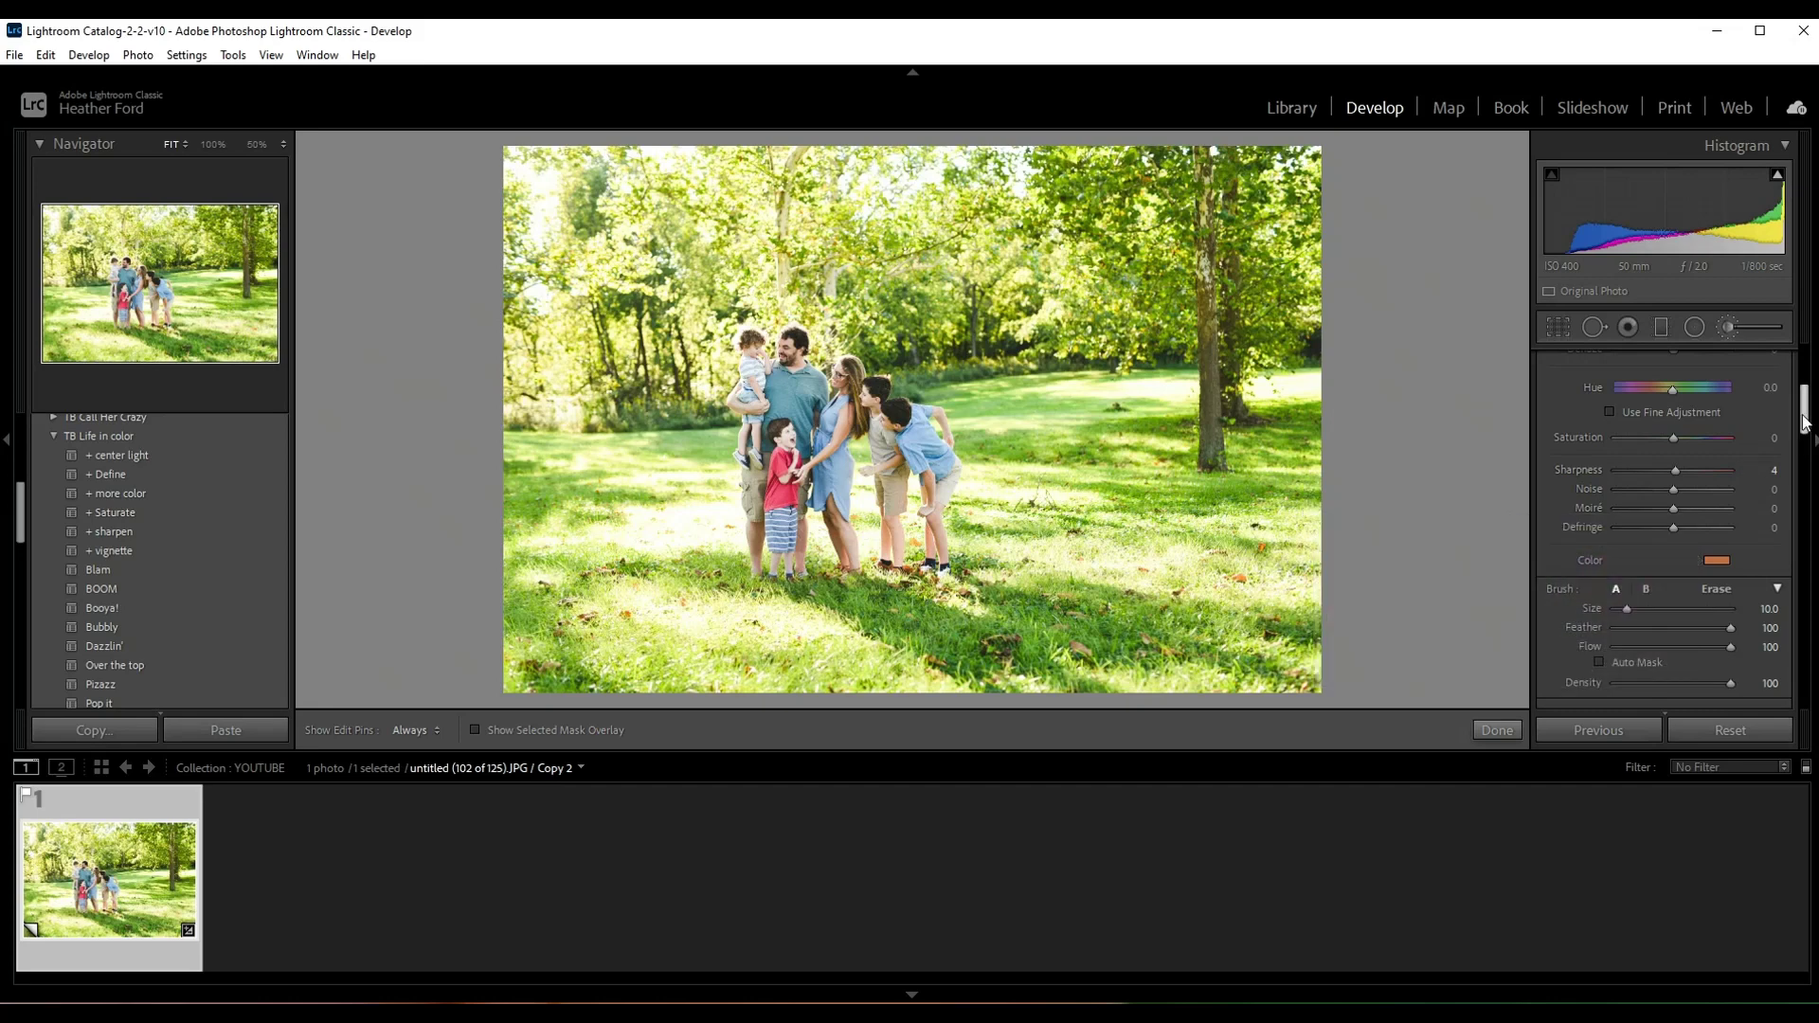
left_click_drag(1804, 424, 1804, 385)
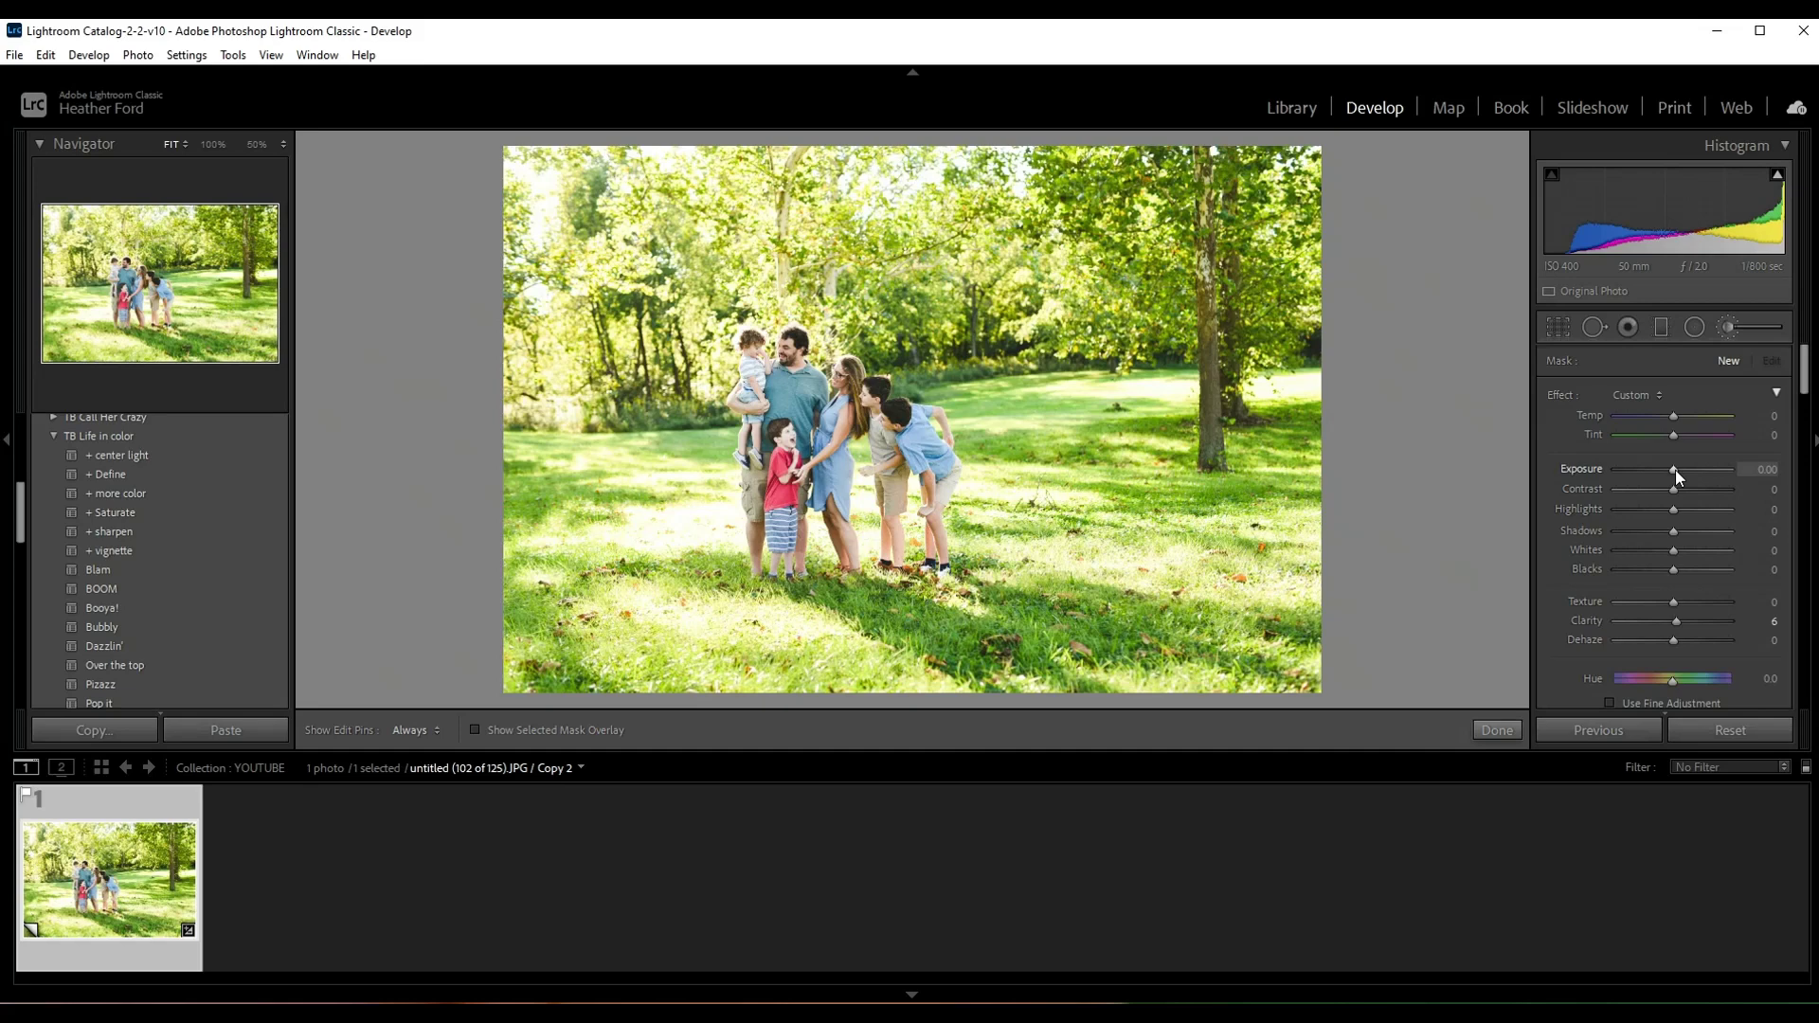
left_click_drag(1676, 471, 1672, 476)
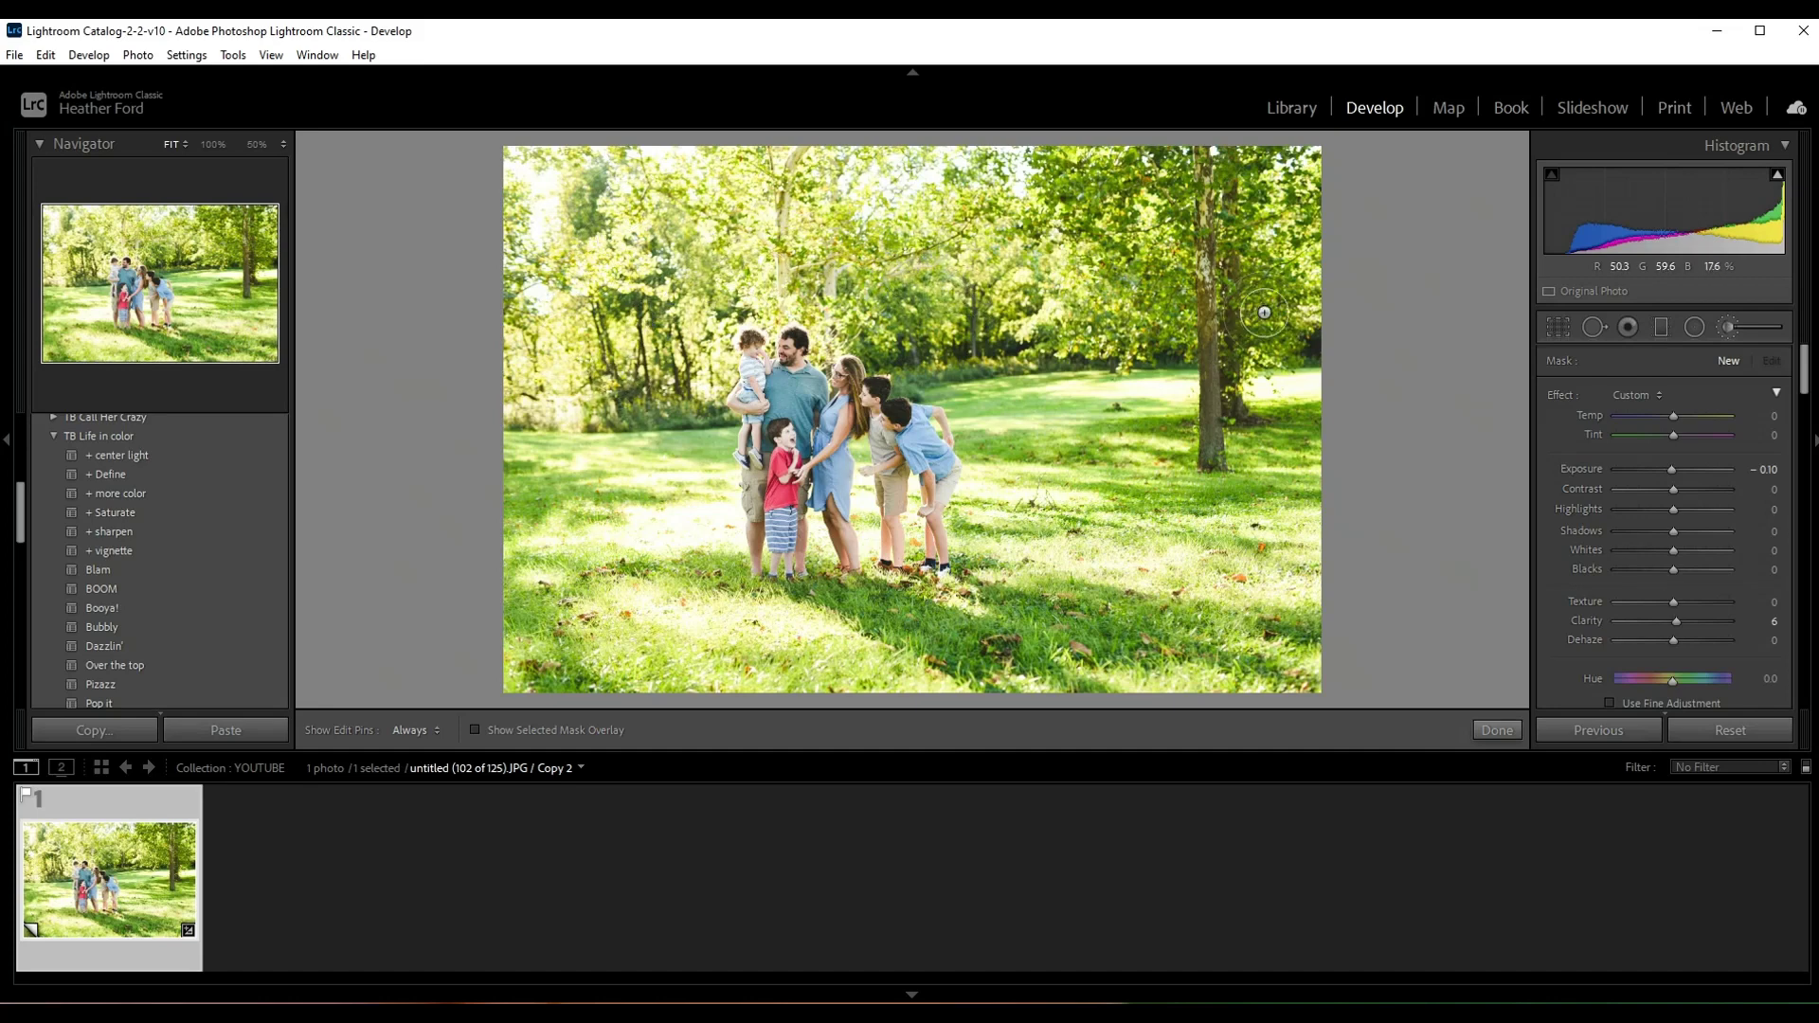
- Paint the orange brush over the left treetops, then reselect the tree mask pin
key("h")
mouse_move(511, 231)
left_mouse_down()
mouse_move(456, 304)
mouse_move(525, 383)
mouse_move(621, 385)
left_mouse_up()
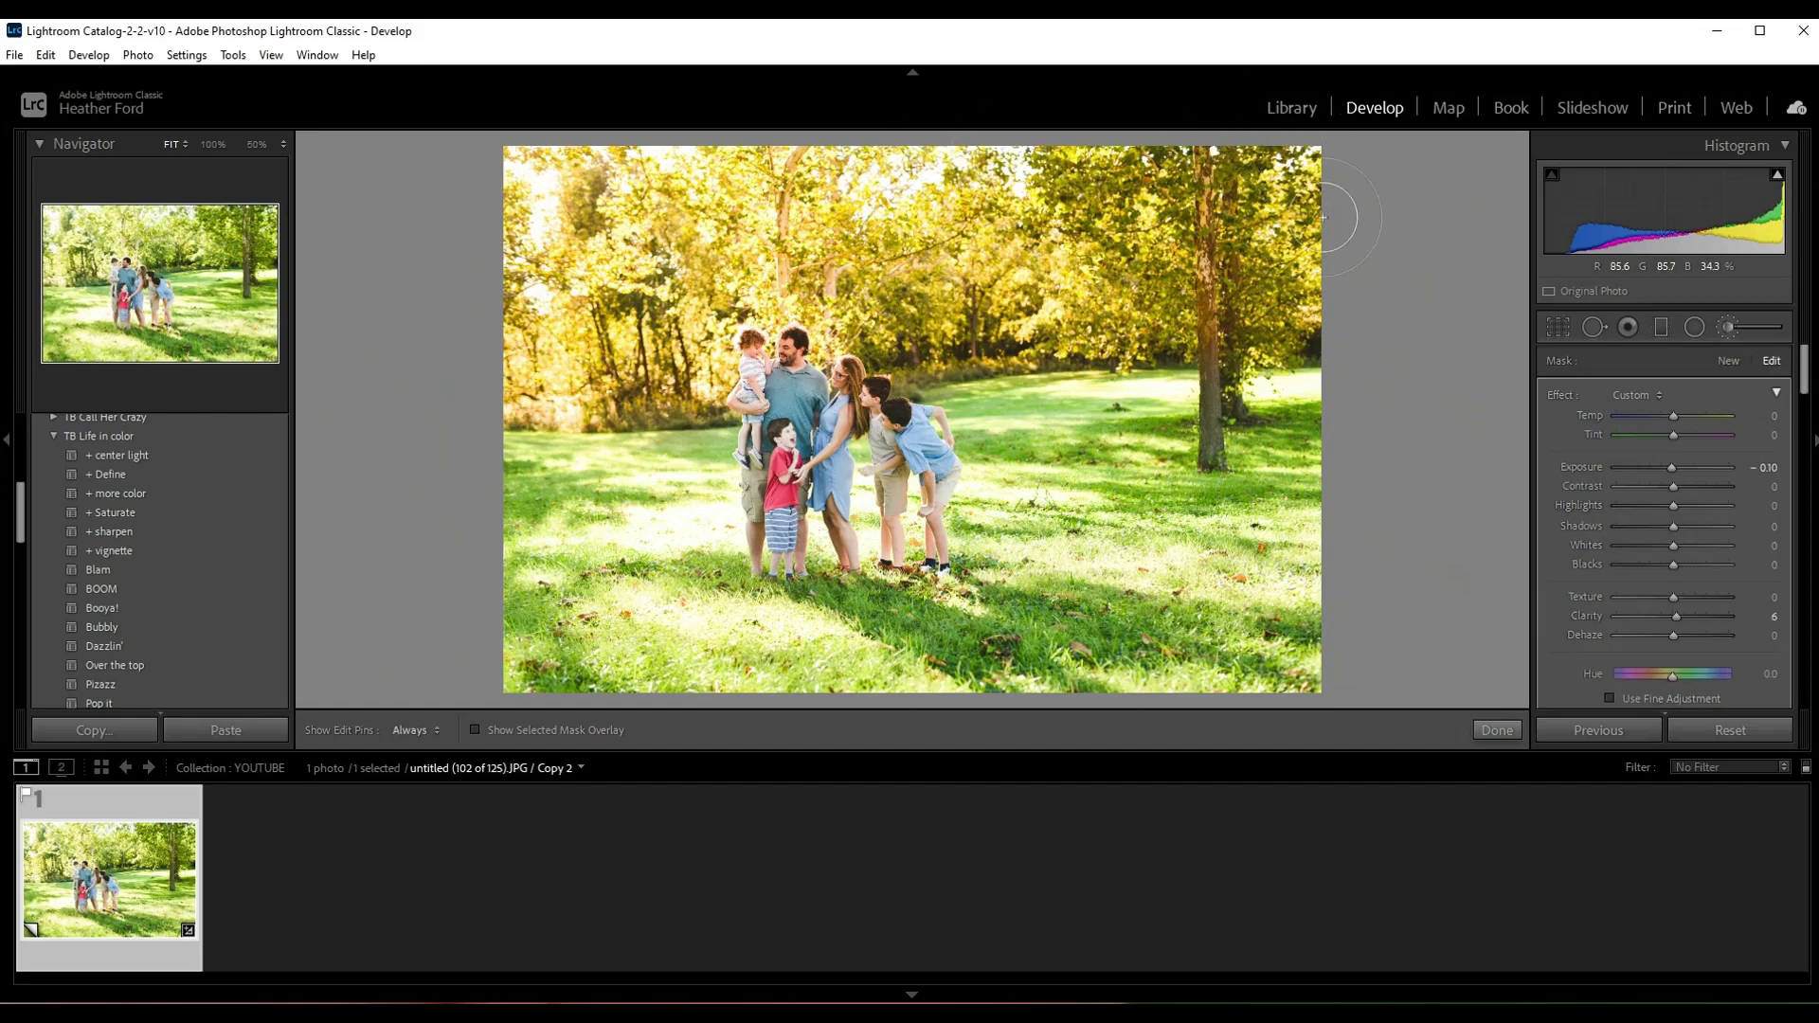
key("h")
left_click(1276, 248)
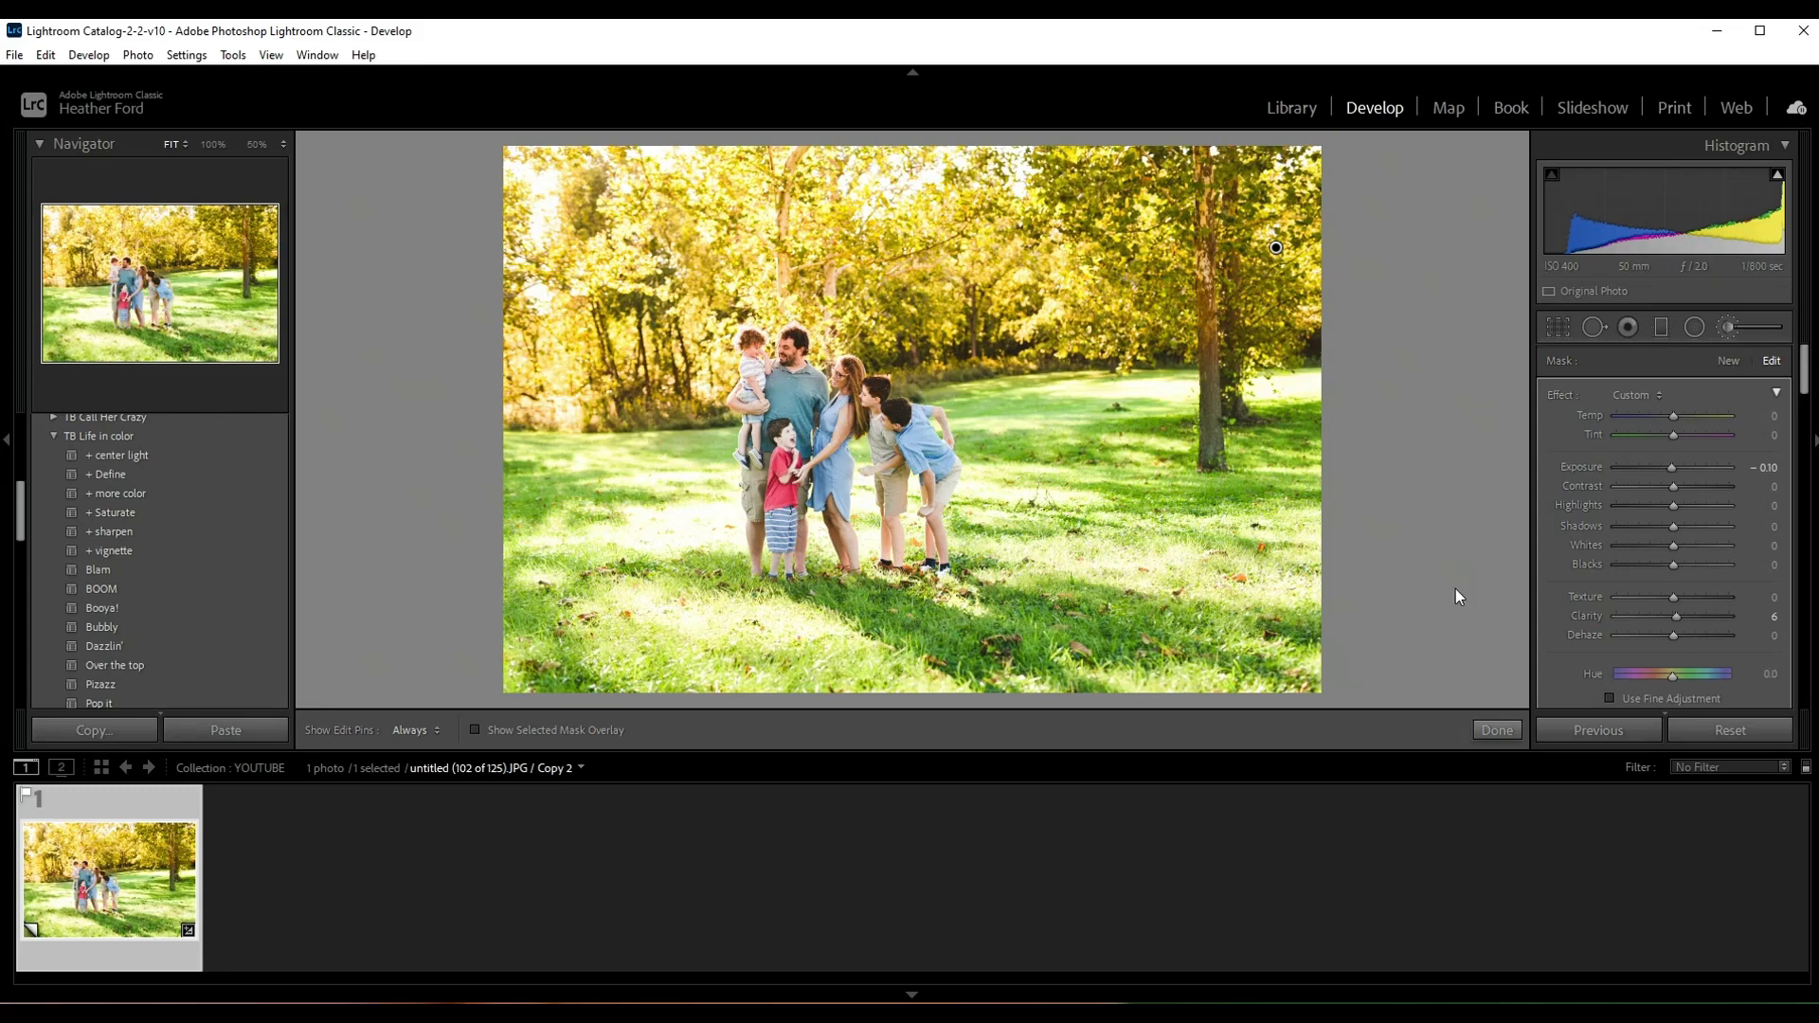
scroll(1805, 481, "down", 3)
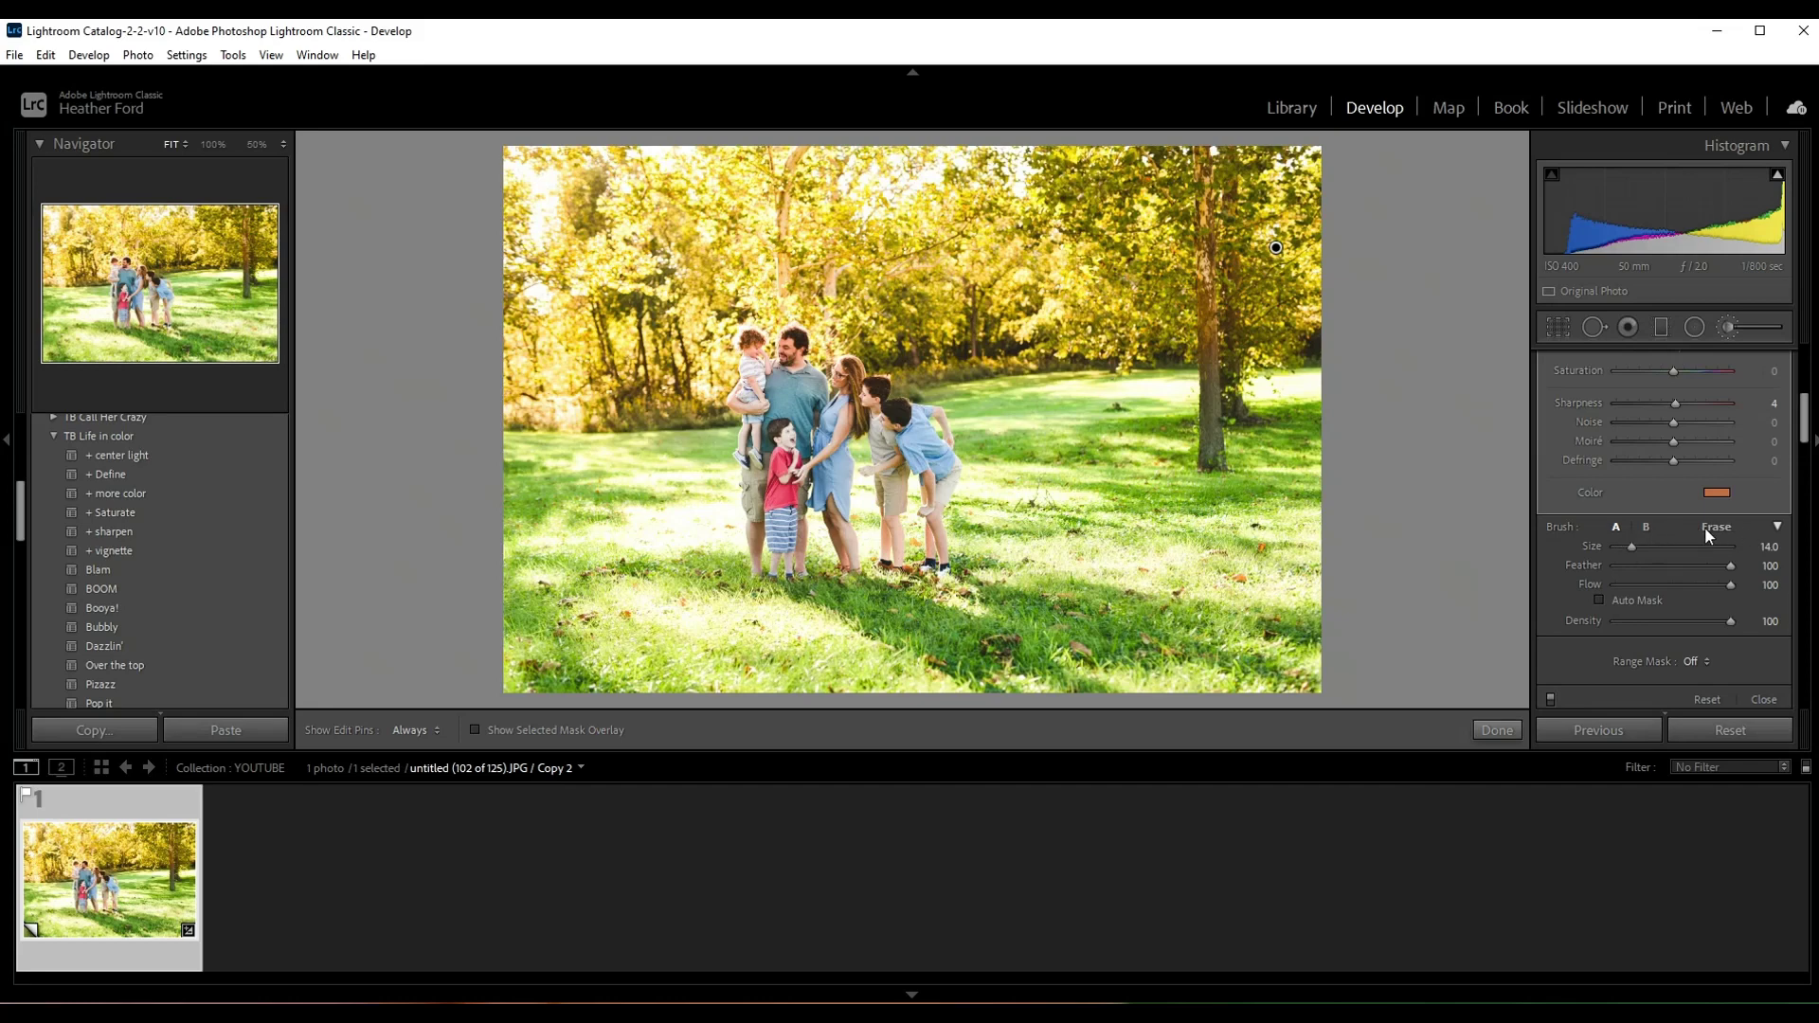
- Erase the tree mask around the family with a size 3 eraser, zooming in to check
left_click(1720, 527)
key("h")
key("h")
left_click_drag(1616, 549, 1614, 548)
key("h")
key("h")
key("z")
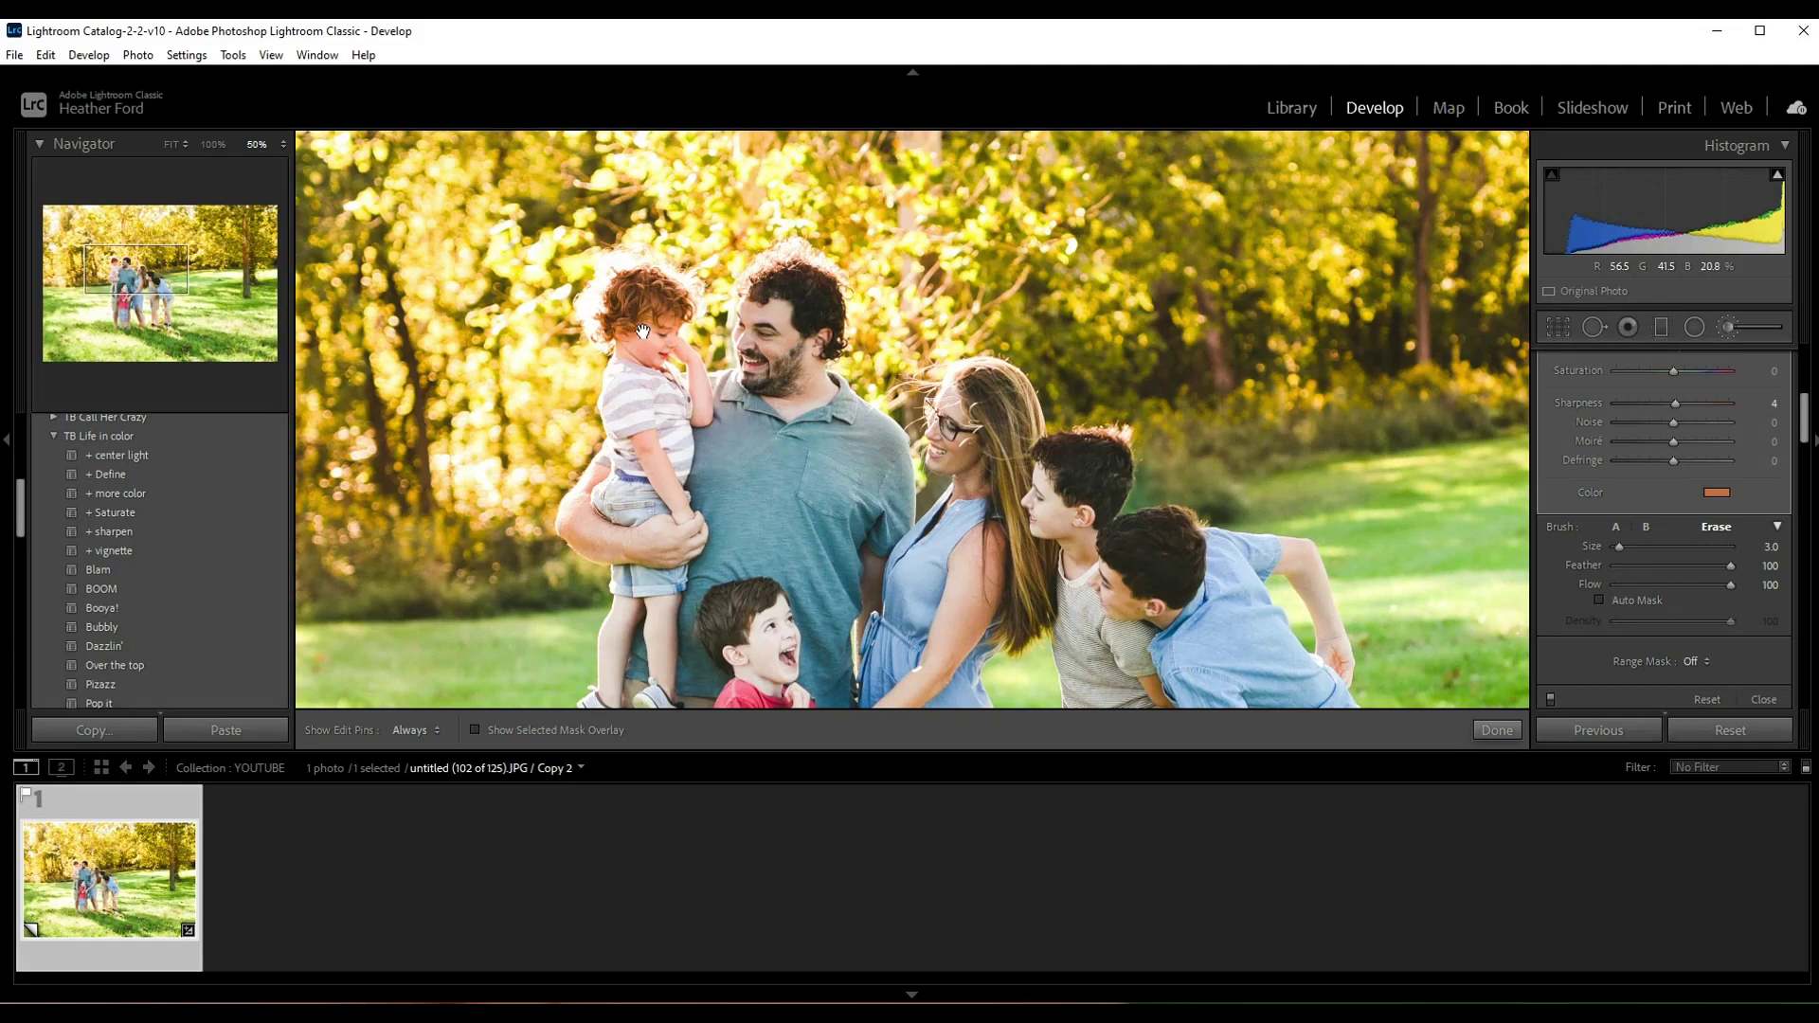
key("z")
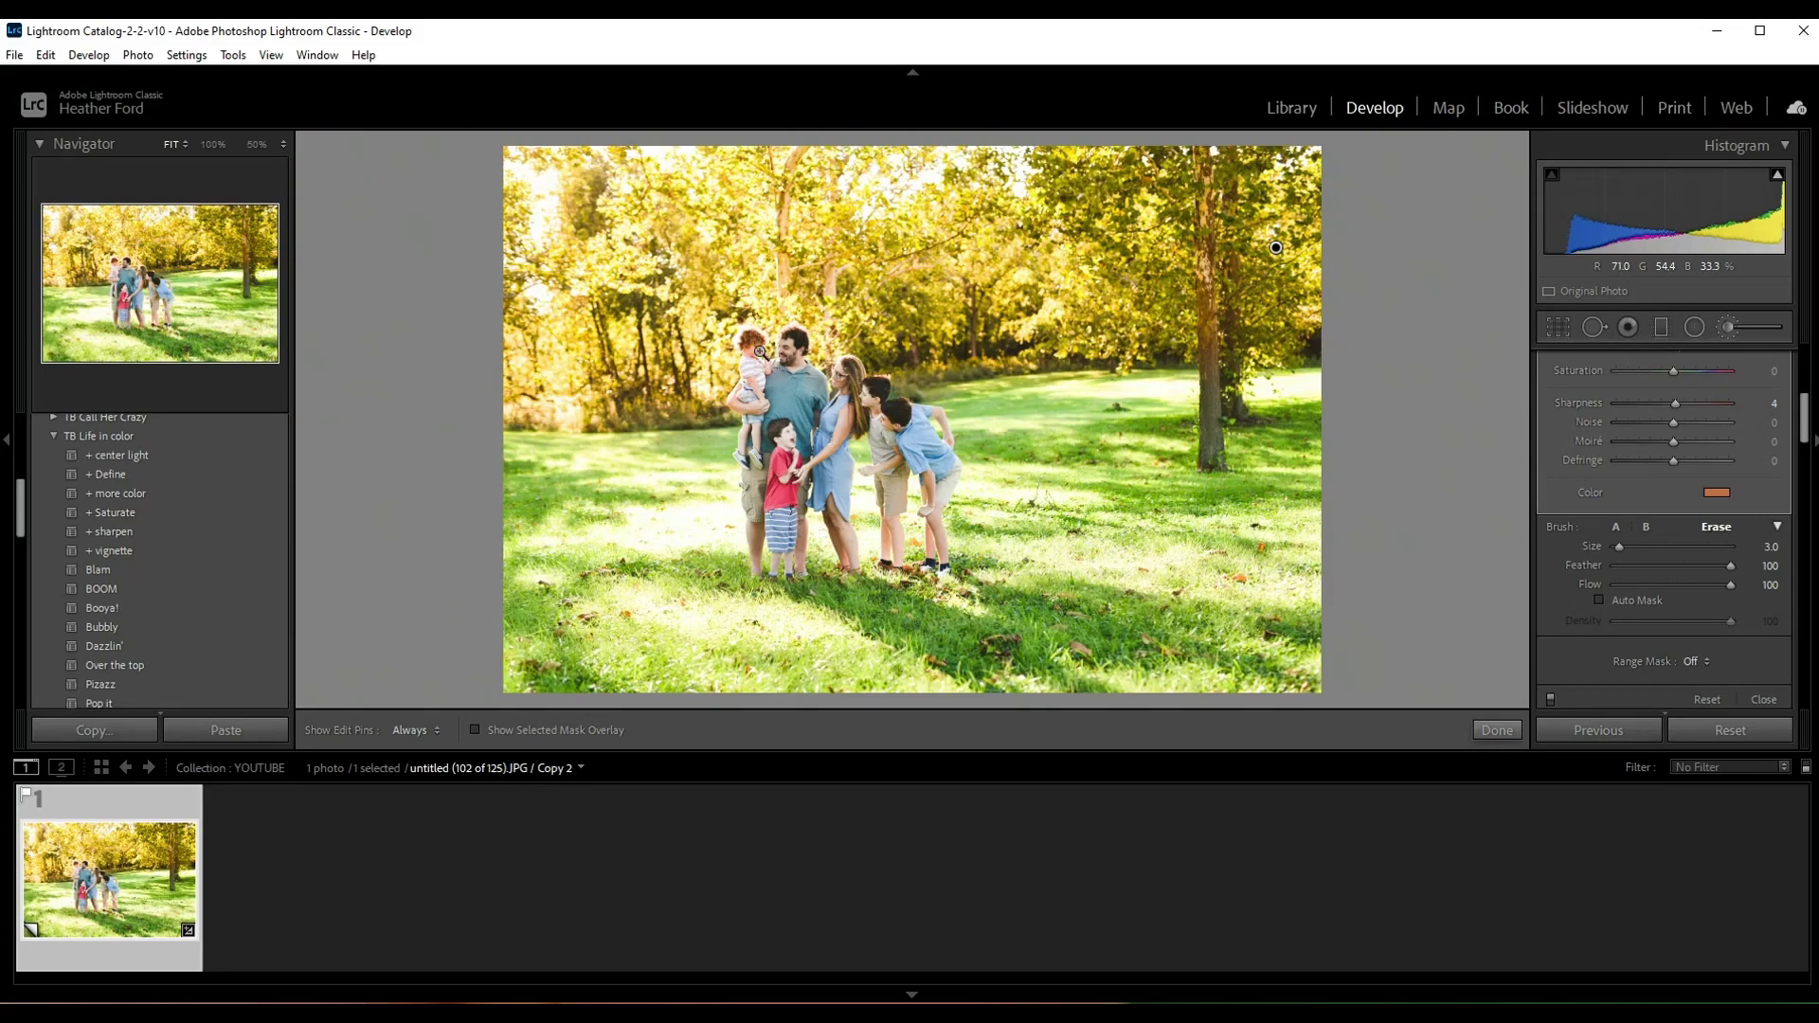
- Finish the brush, then reselect the tree mask pin and shrink the brush to size 13
left_click(1510, 729)
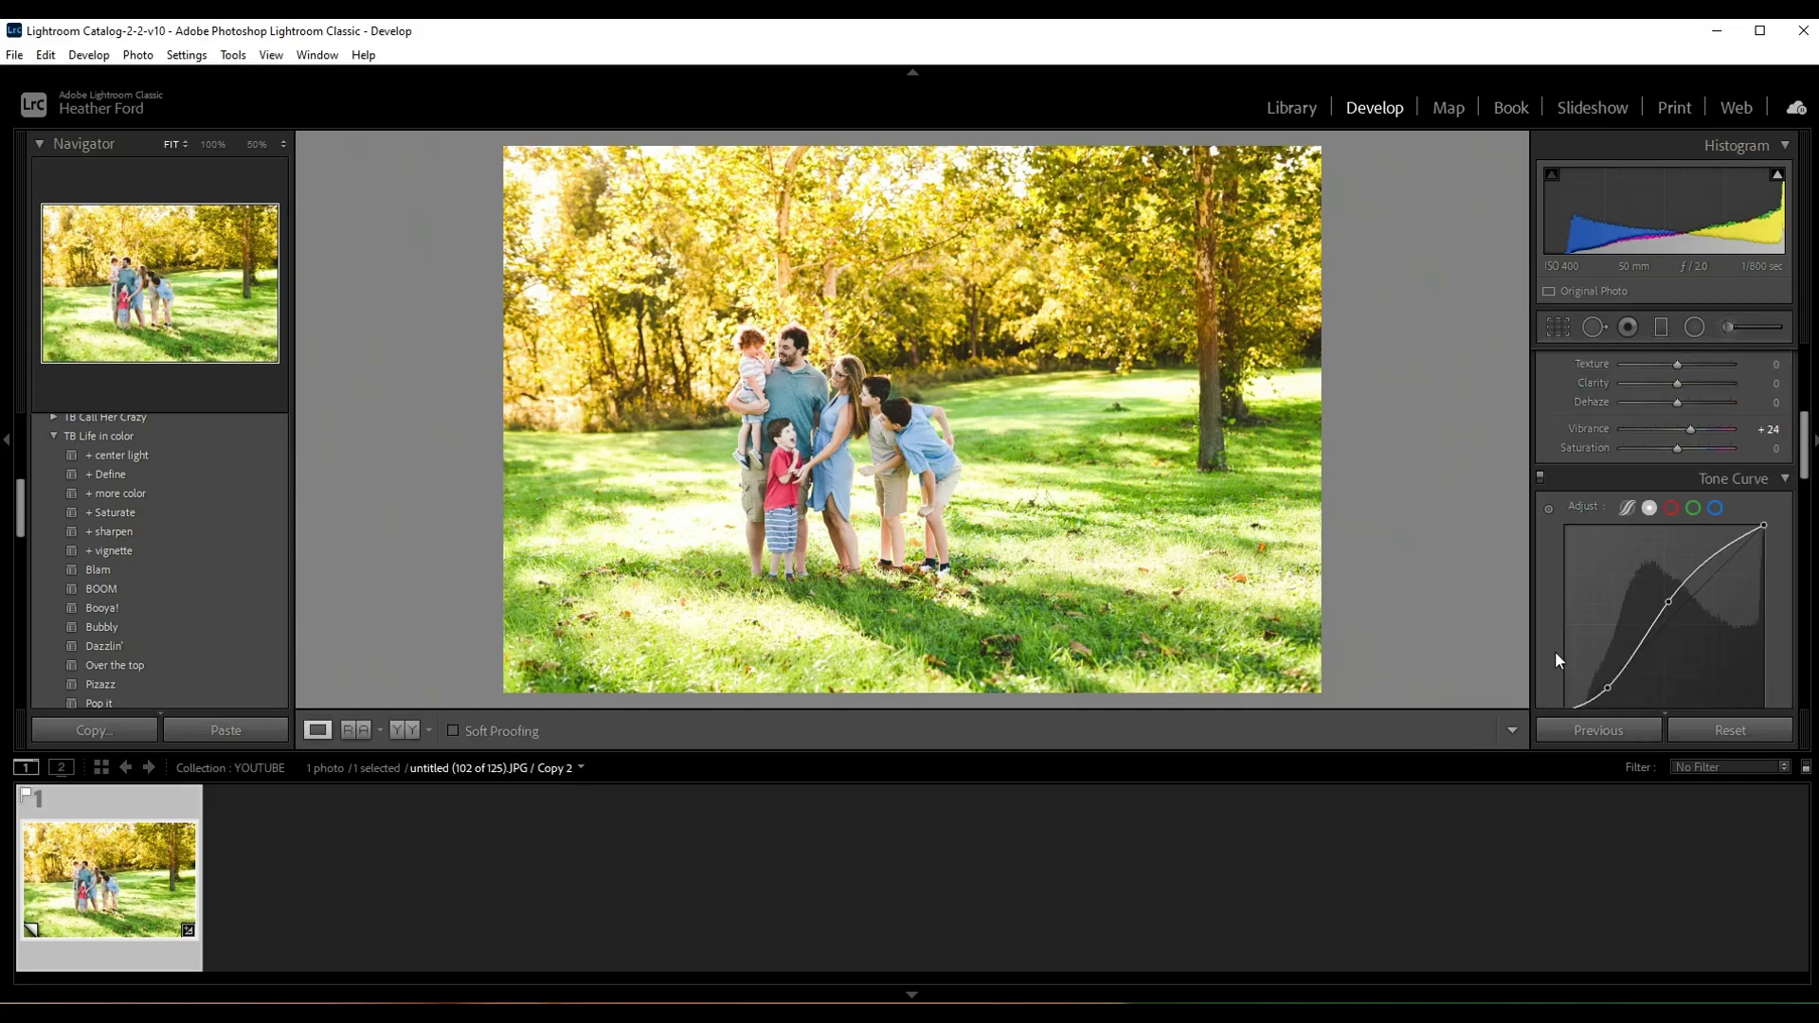
left_click(1728, 328)
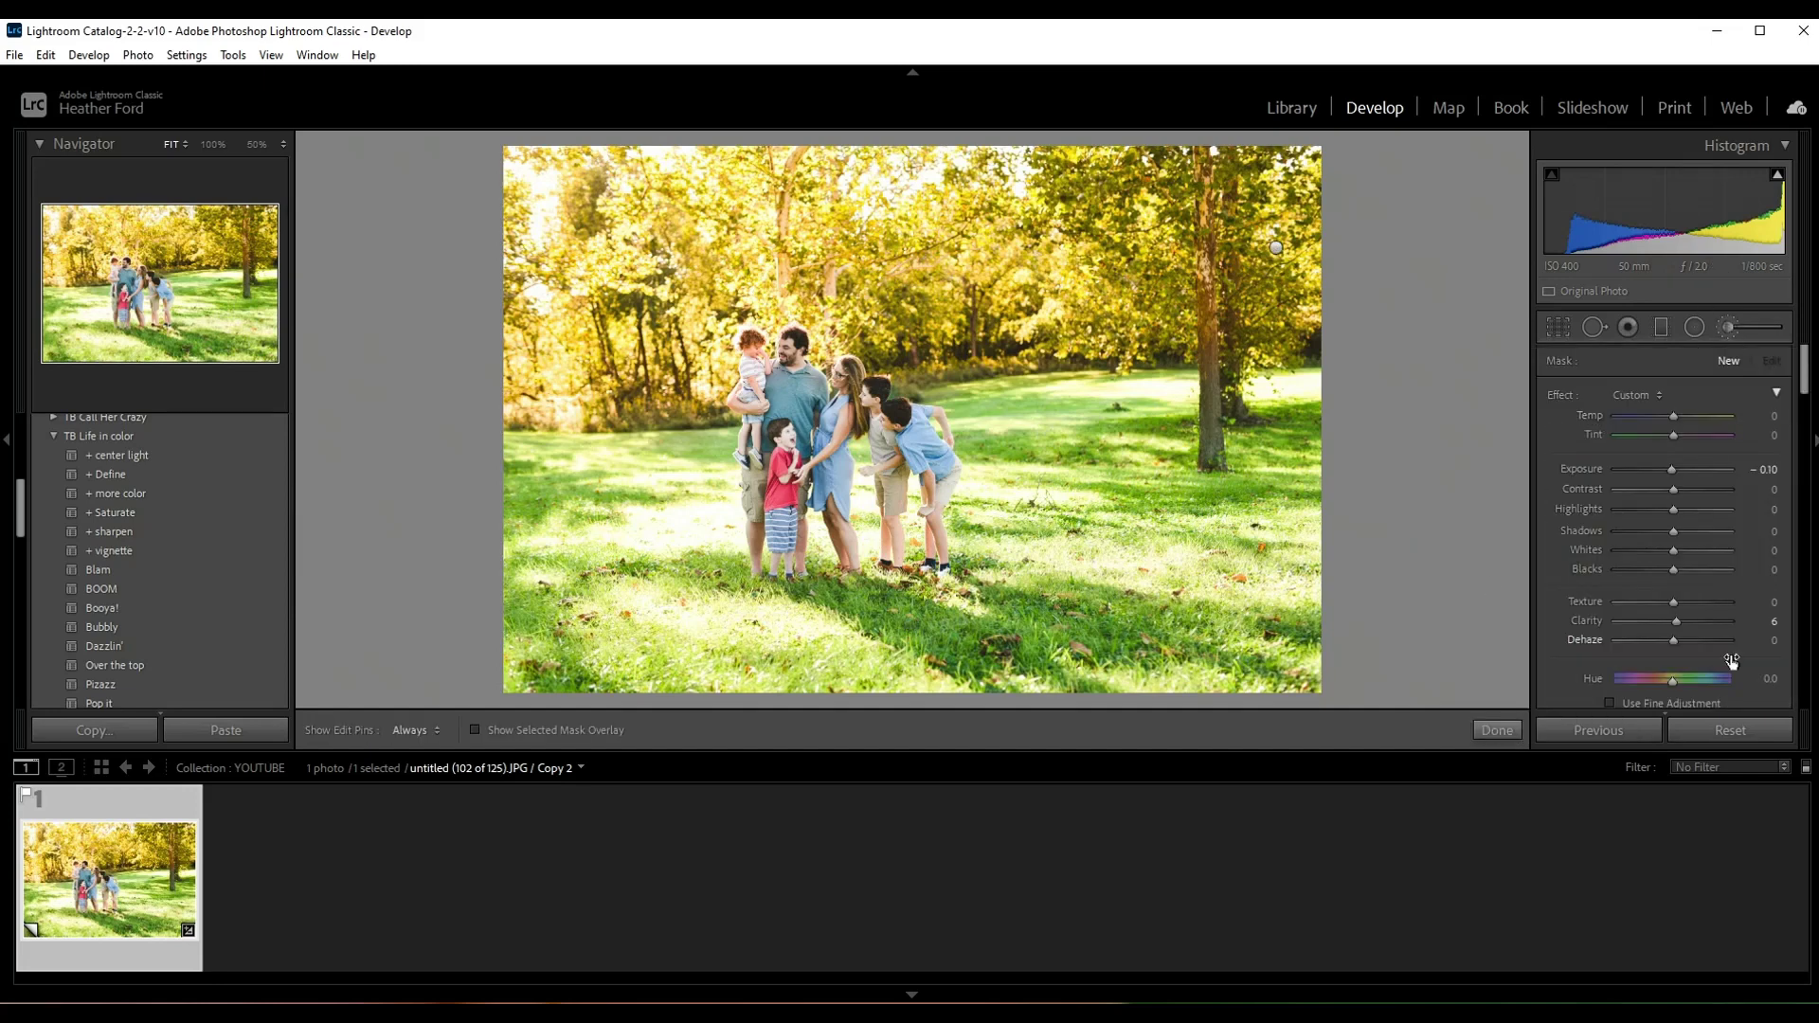
scroll(1667, 549, "down", 5)
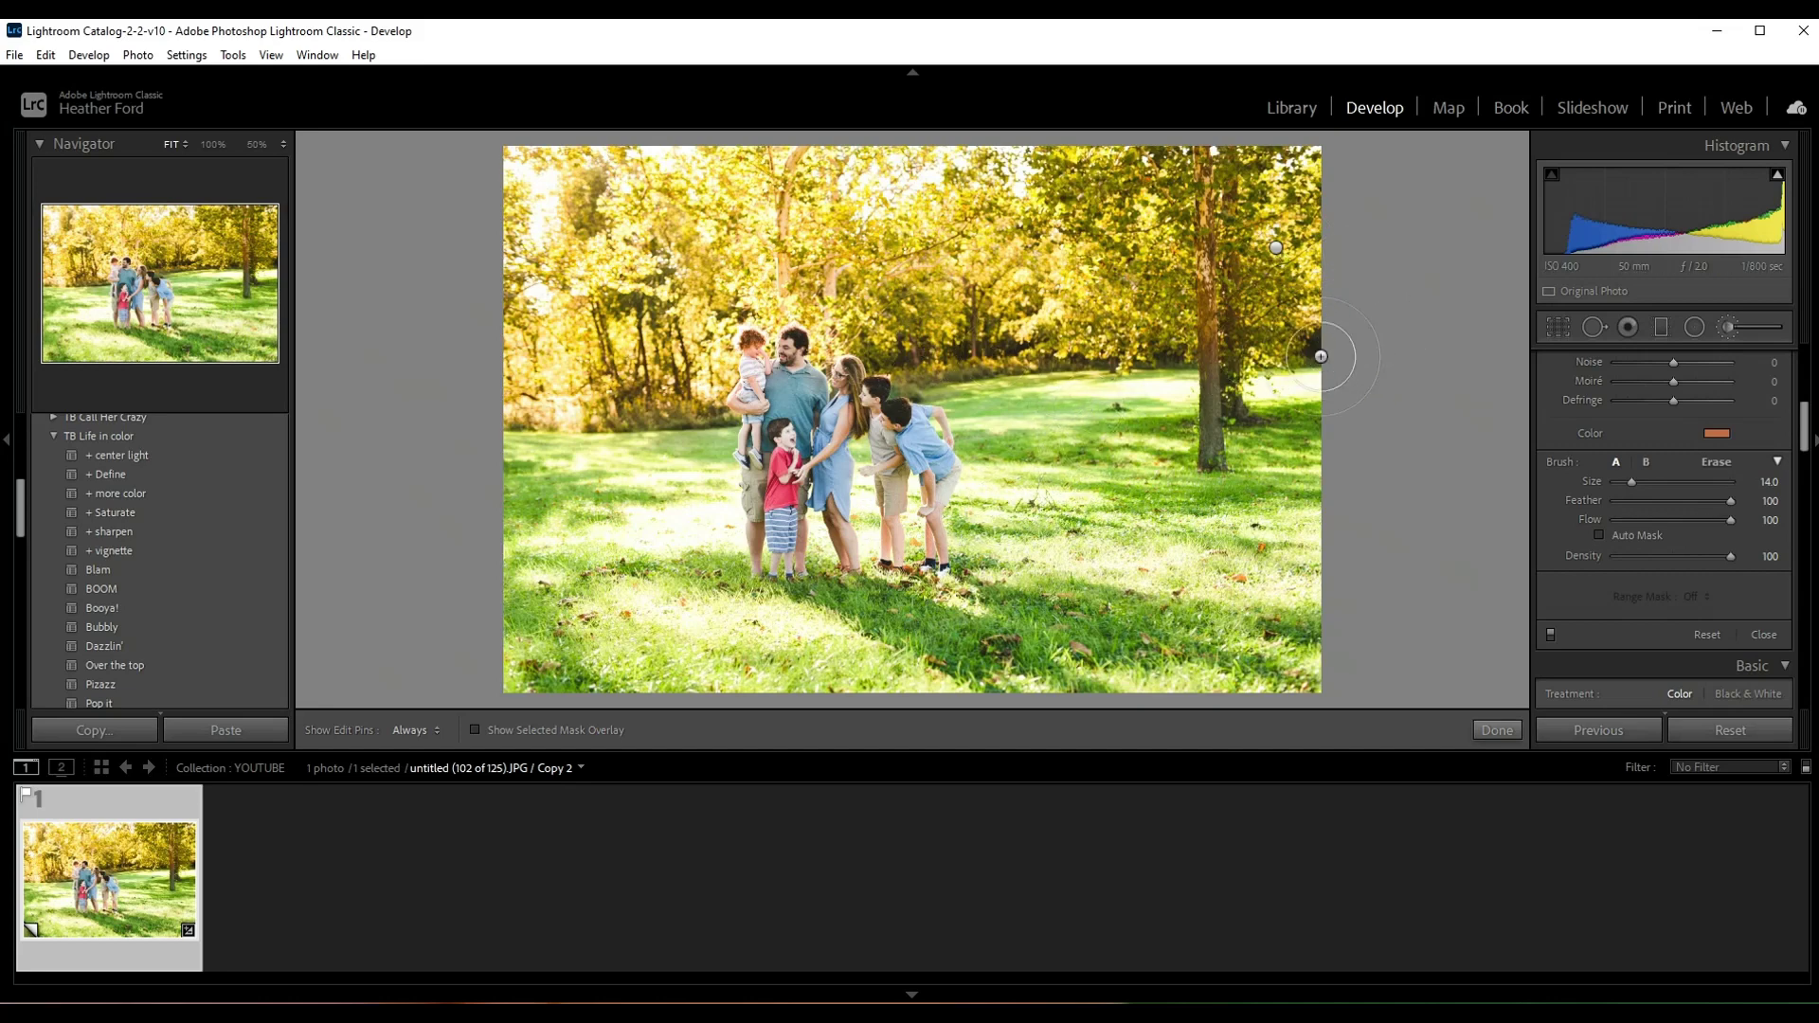
left_click(1277, 251)
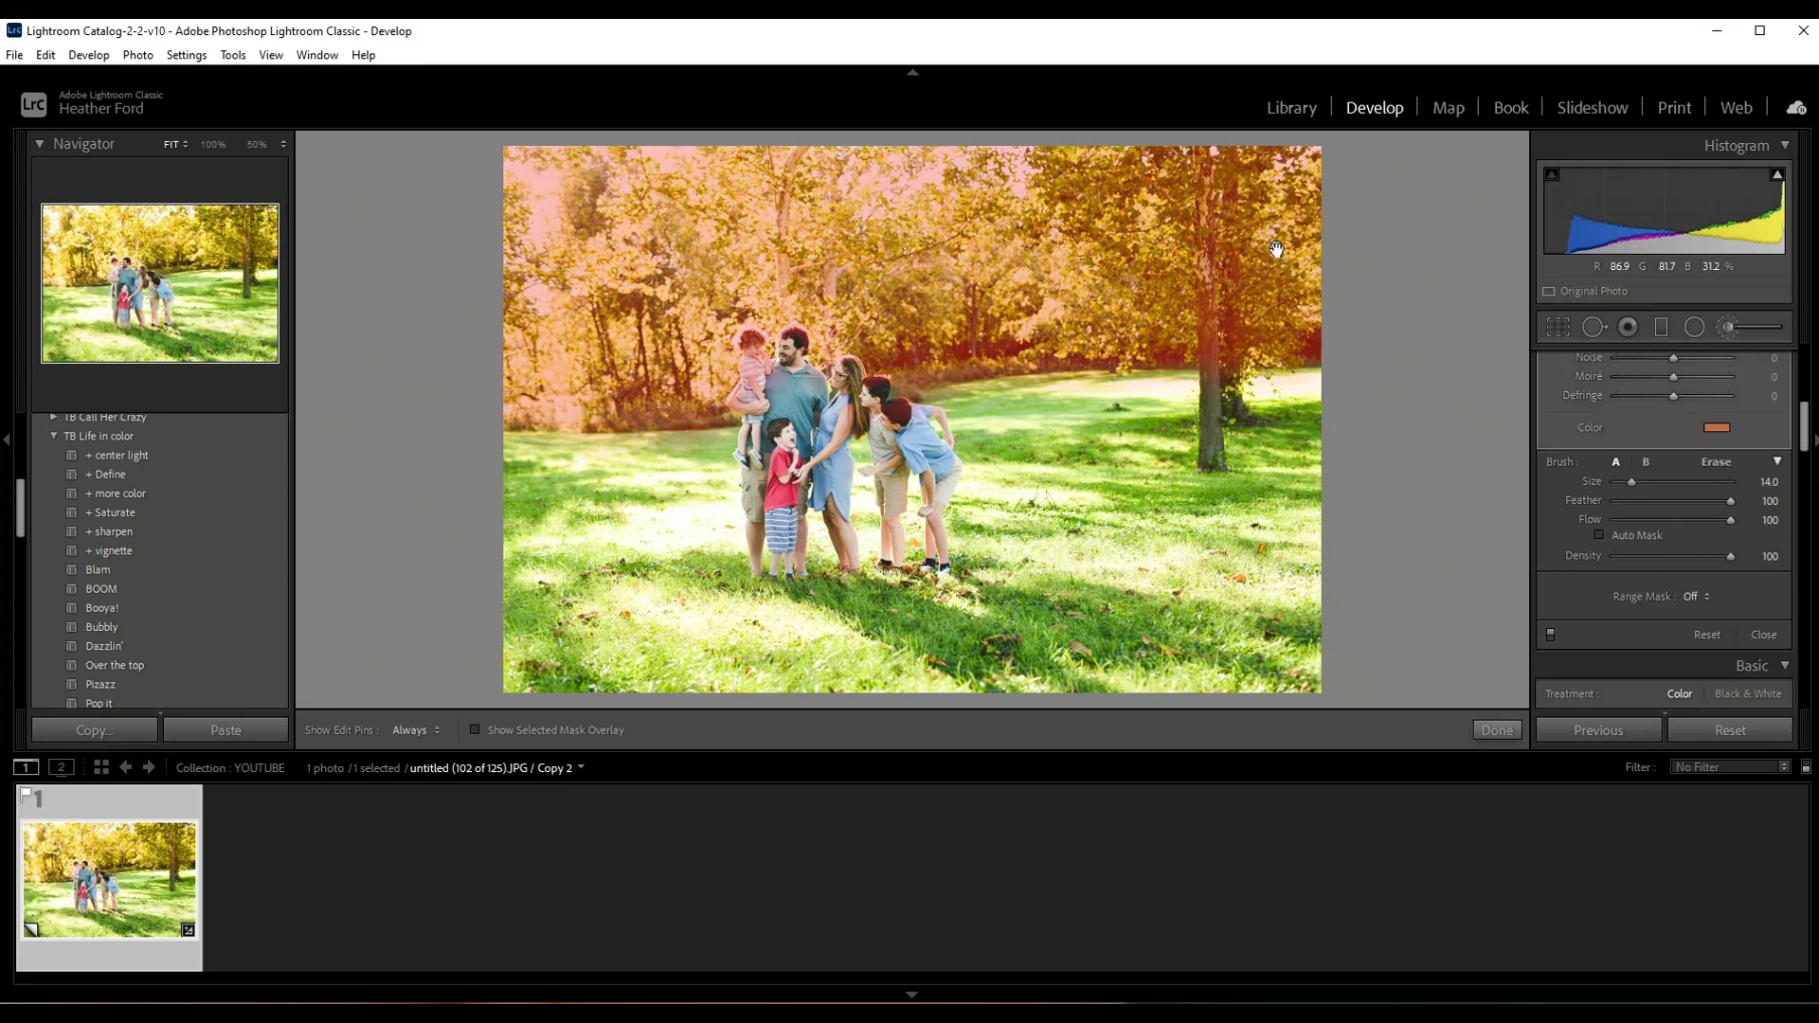
key("bracketleft")
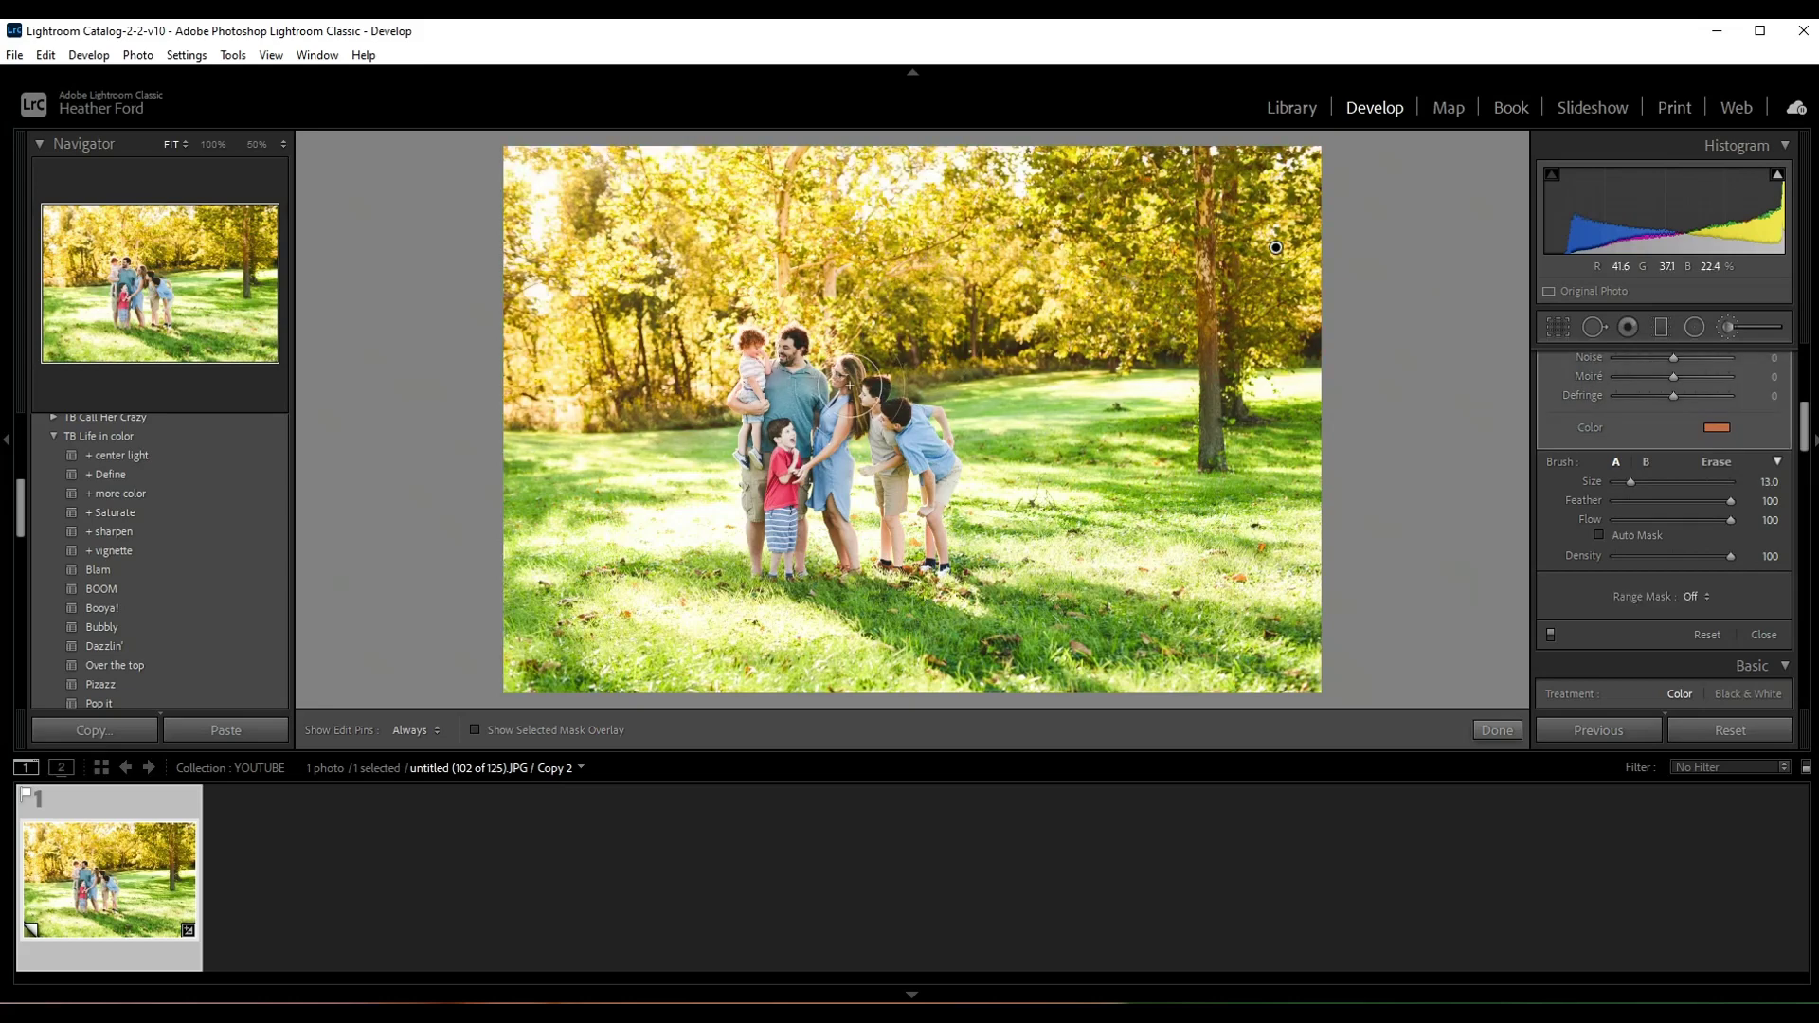
- Switch the tree brush to Erase at size 8 and open its Color swatch
left_click(1722, 461)
key("h")
key("h")
scroll(803, 420, "up", 4)
left_click_drag(1804, 431, 1803, 397)
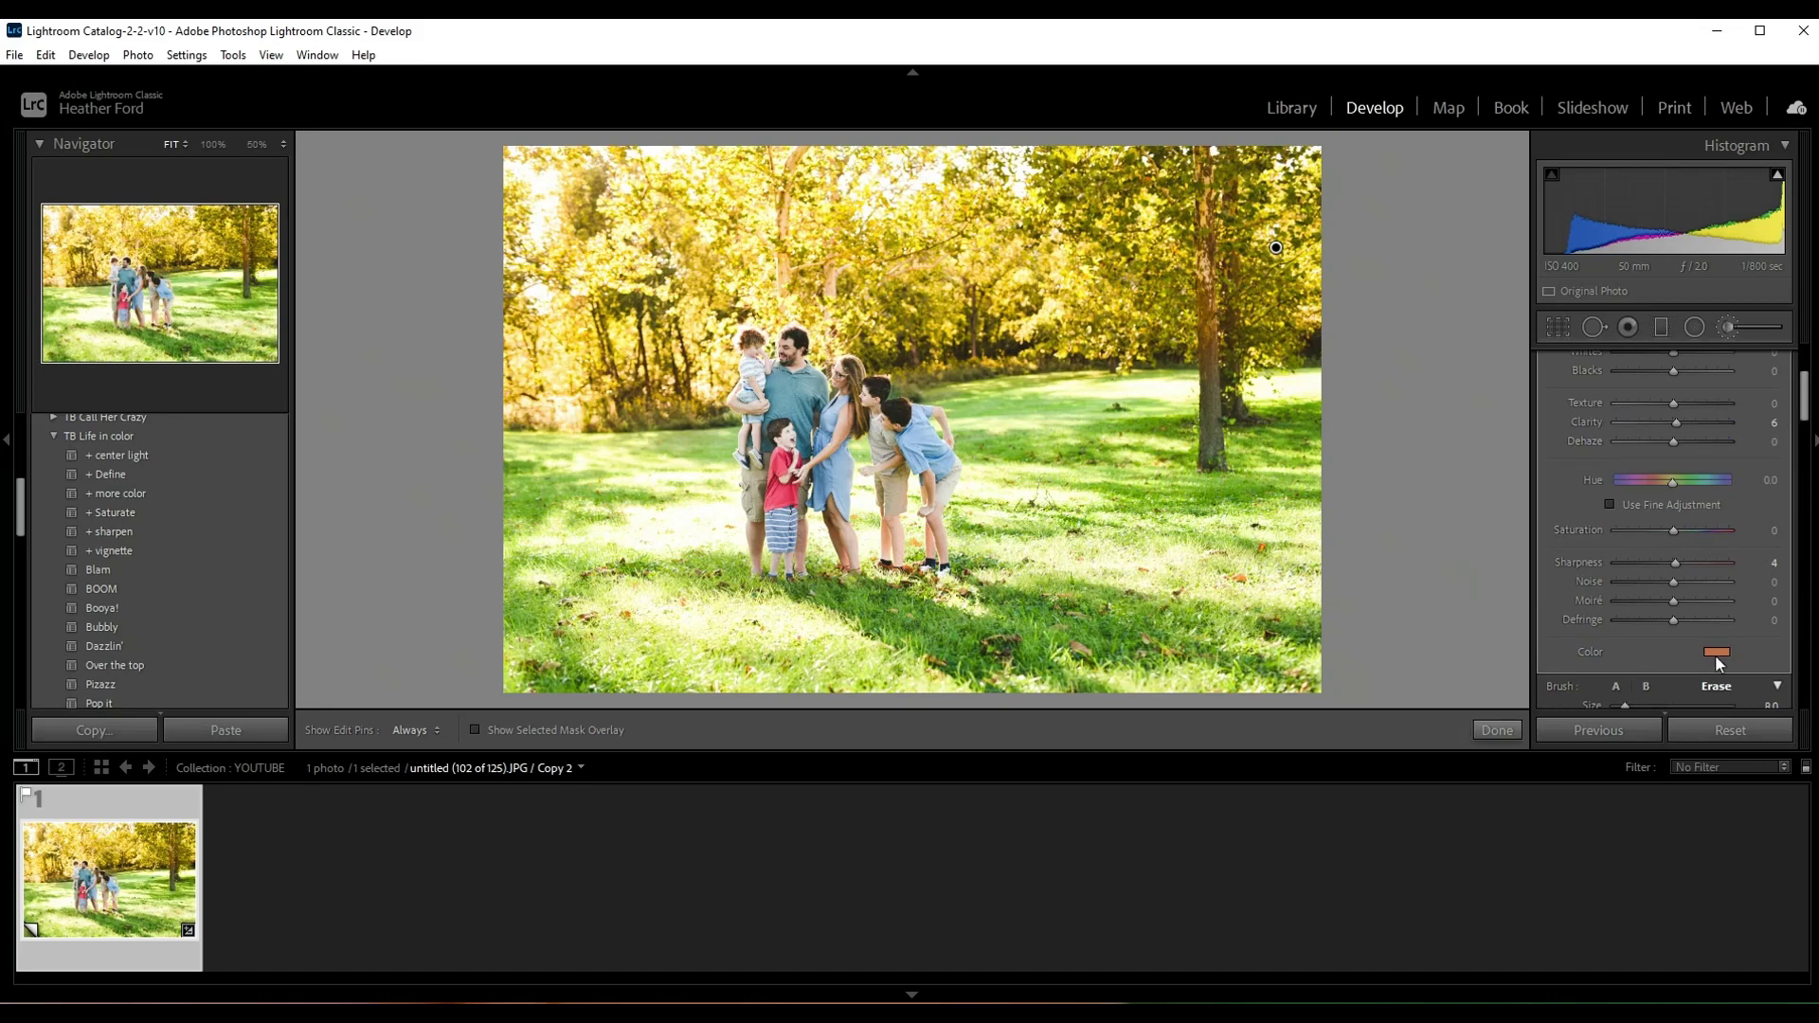
mouse_move(1277, 248)
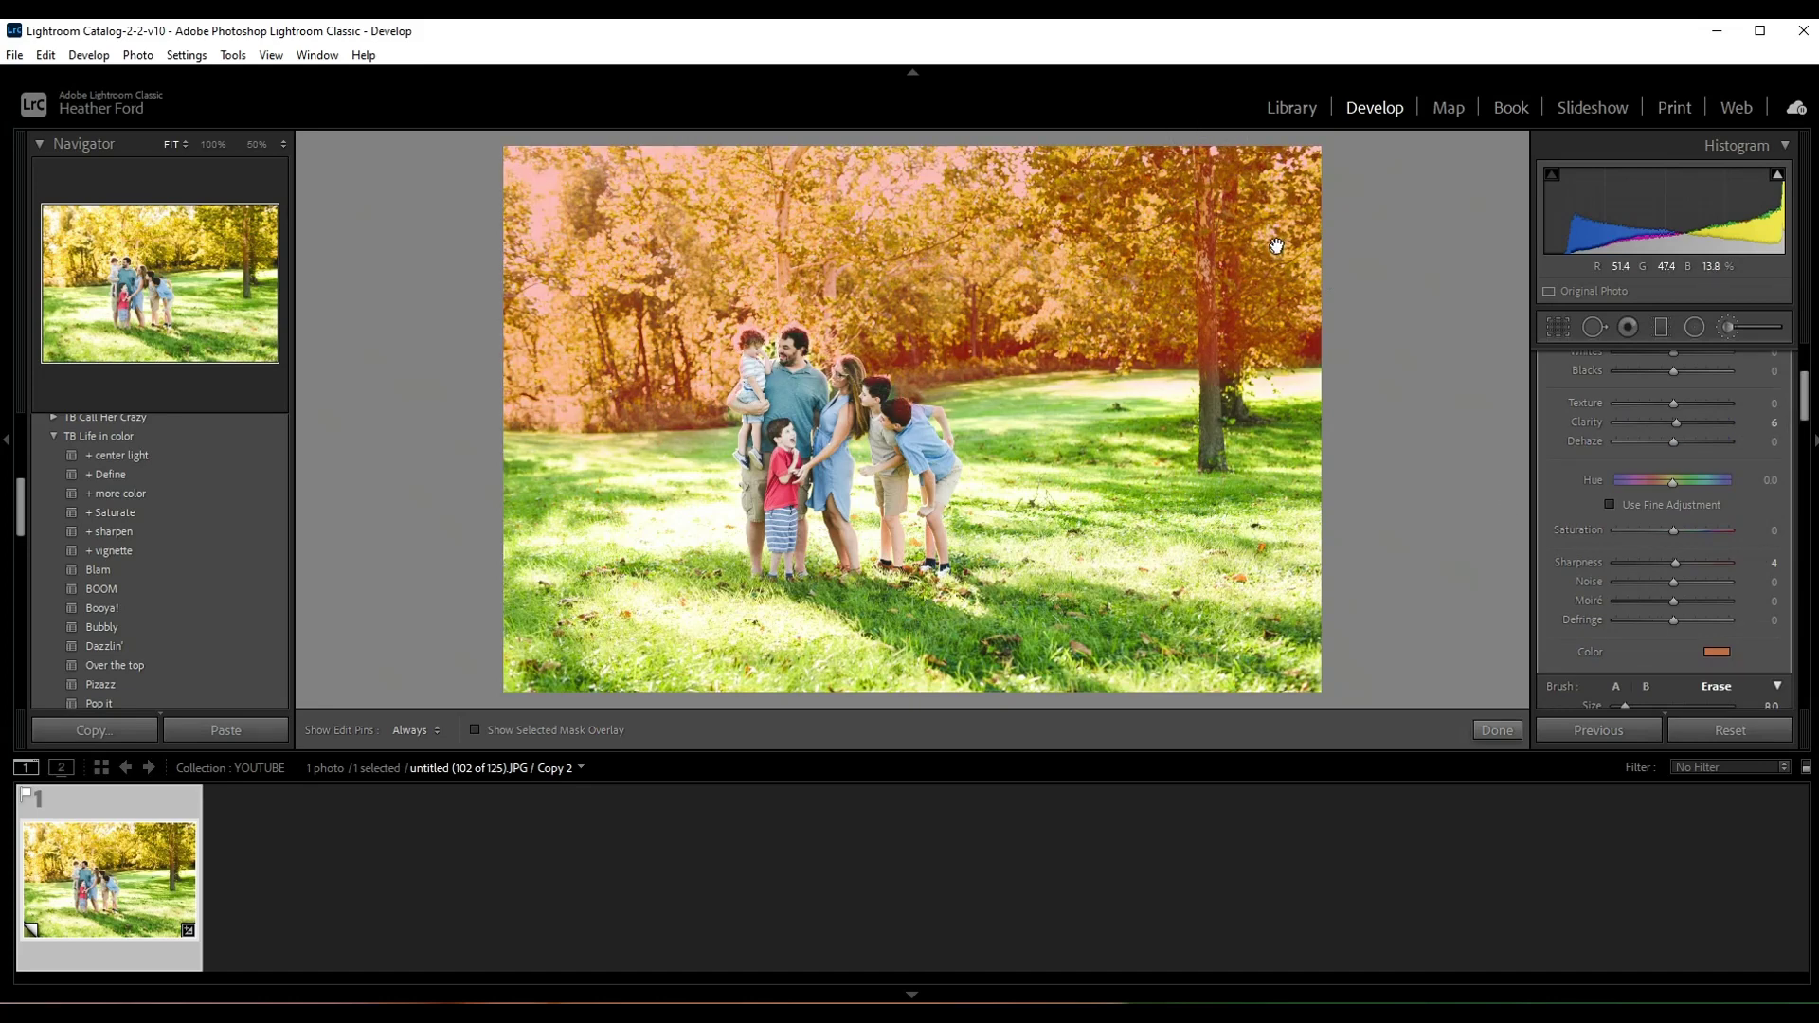
left_click(1718, 654)
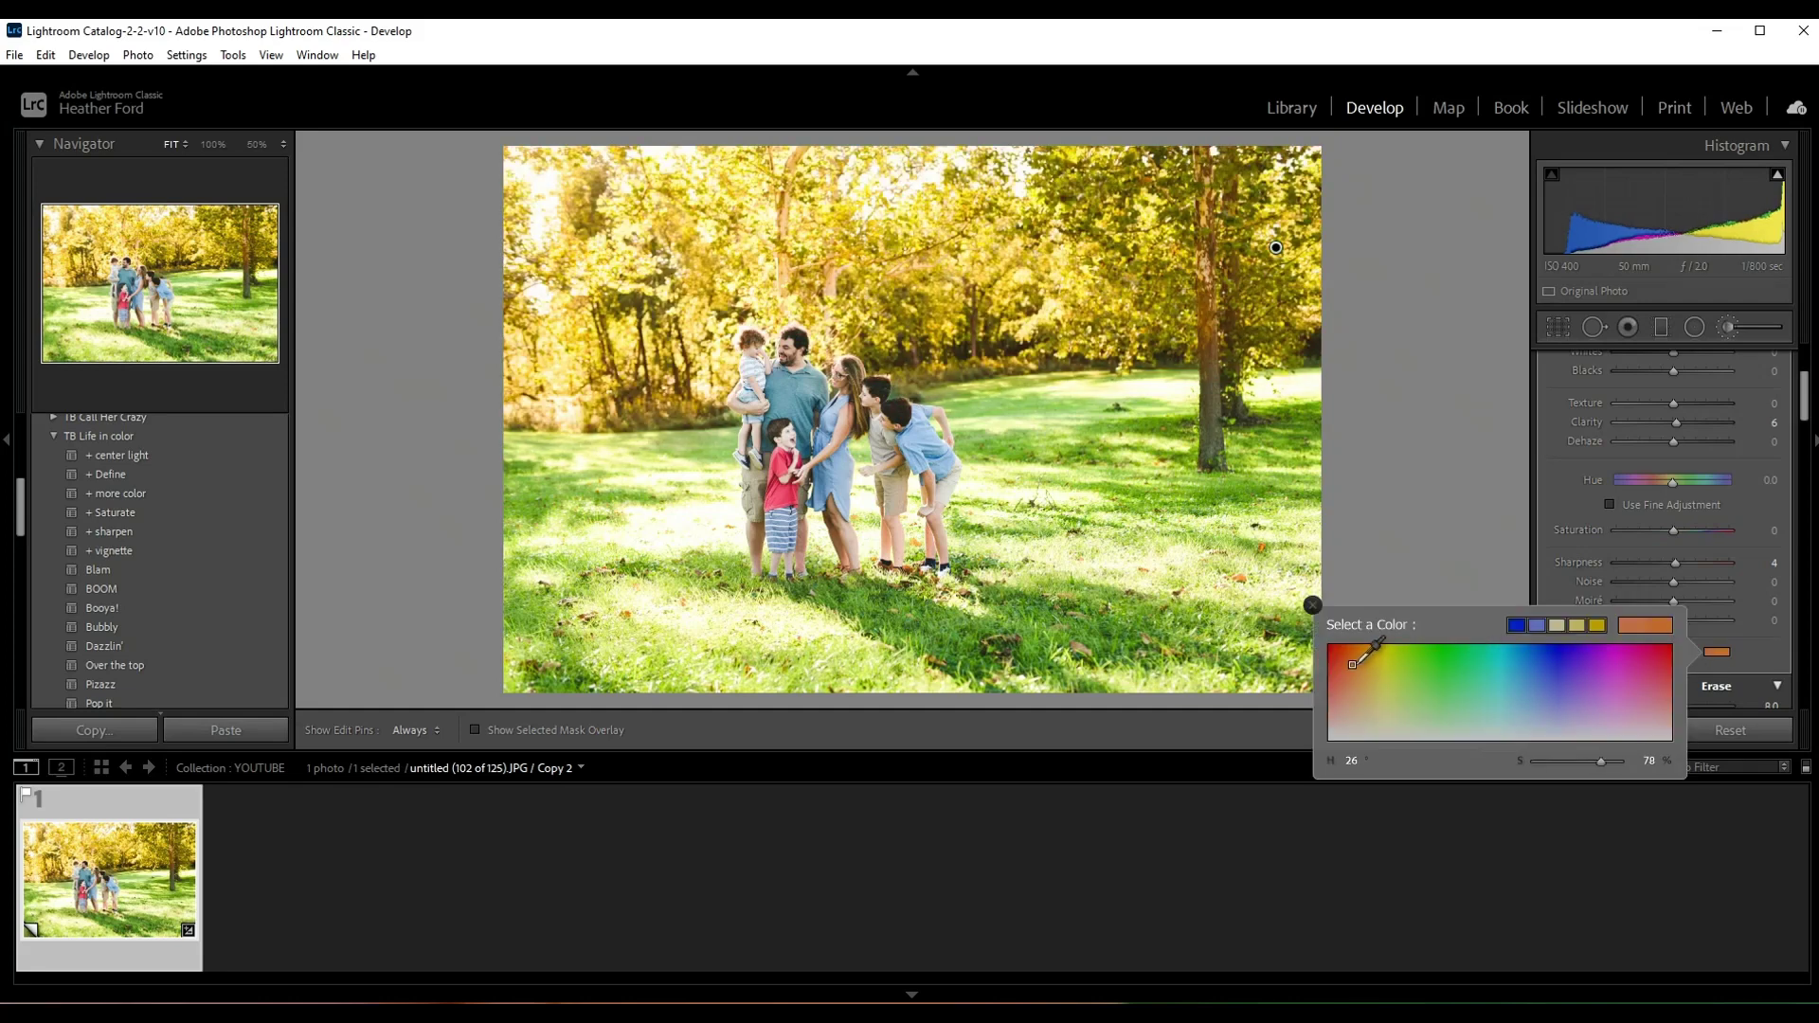
- Set the tree tint to hue 19 at 75% saturation and close the colour picker
mouse_move(1352, 673)
left_mouse_down()
mouse_move(1545, 671)
mouse_move(1506, 653)
mouse_move(1343, 679)
mouse_move(1336, 662)
mouse_move(1349, 694)
mouse_move(1349, 670)
left_mouse_up()
left_click(1314, 606)
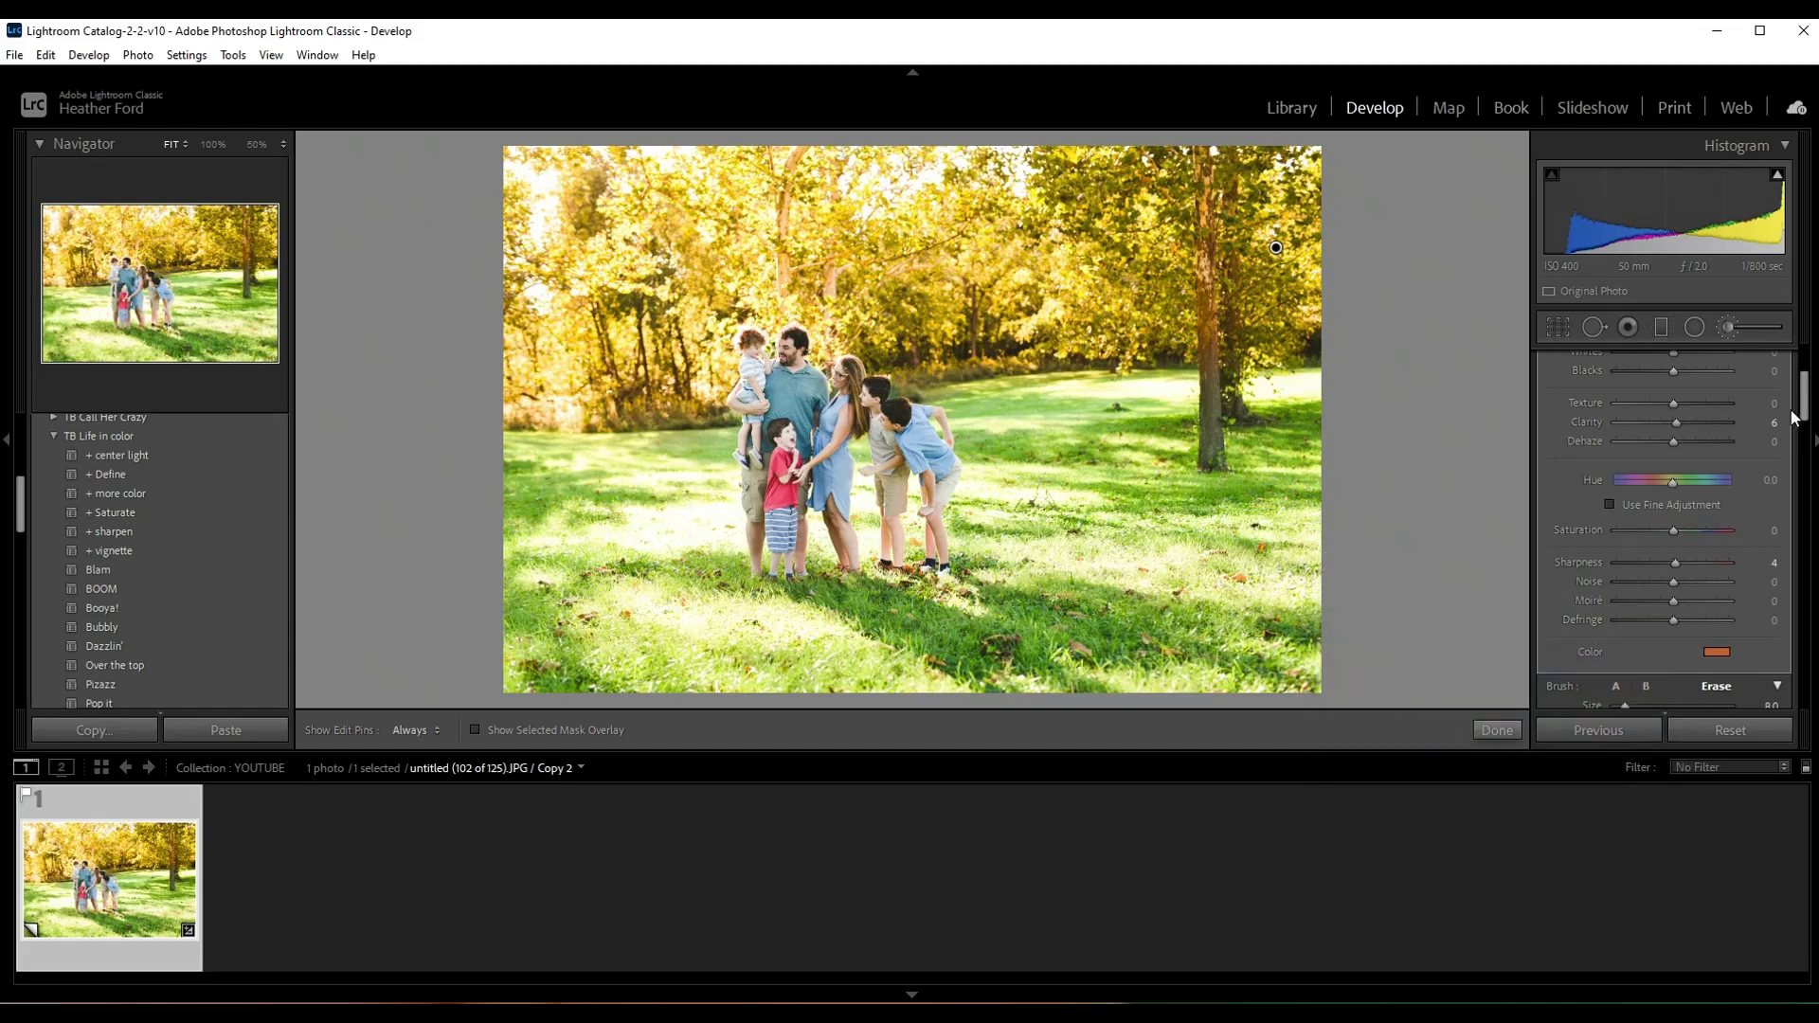
- Reselect the existing tree mask pin, hiding the pins briefly to judge the result
scroll(1808, 391, "up", 3)
scroll(1806, 384, "up", 2)
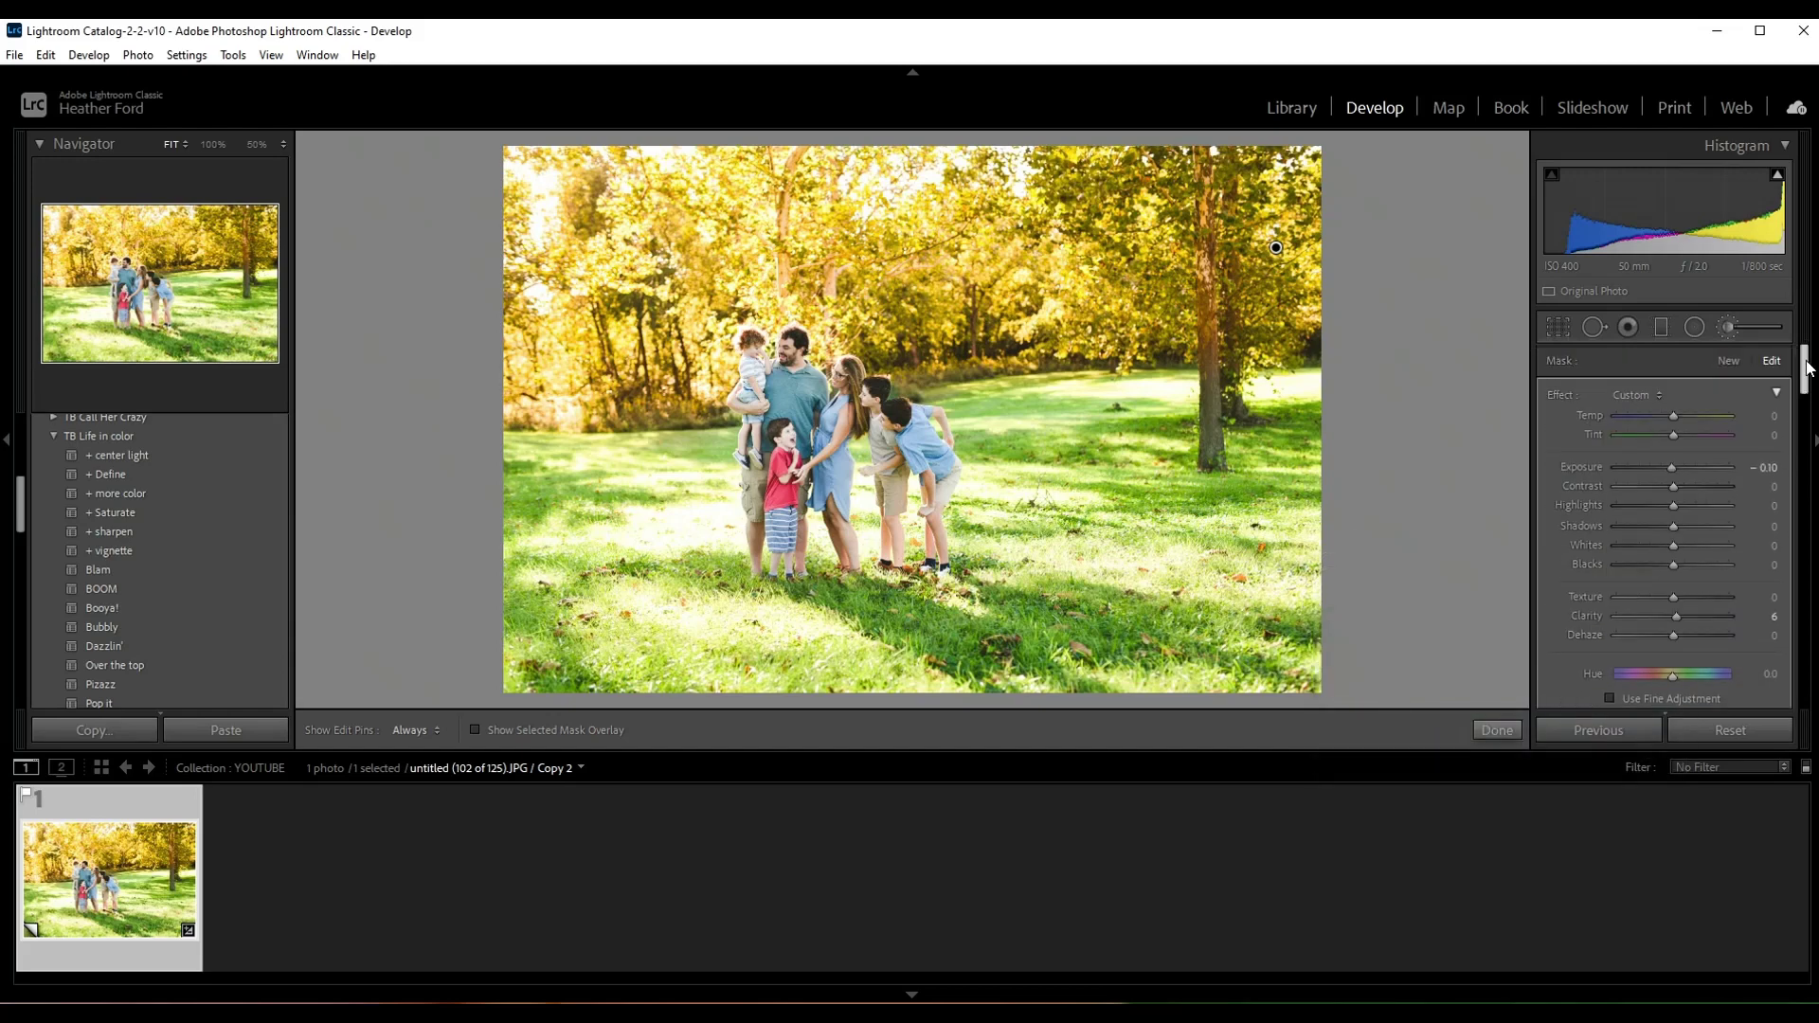
left_click(1730, 361)
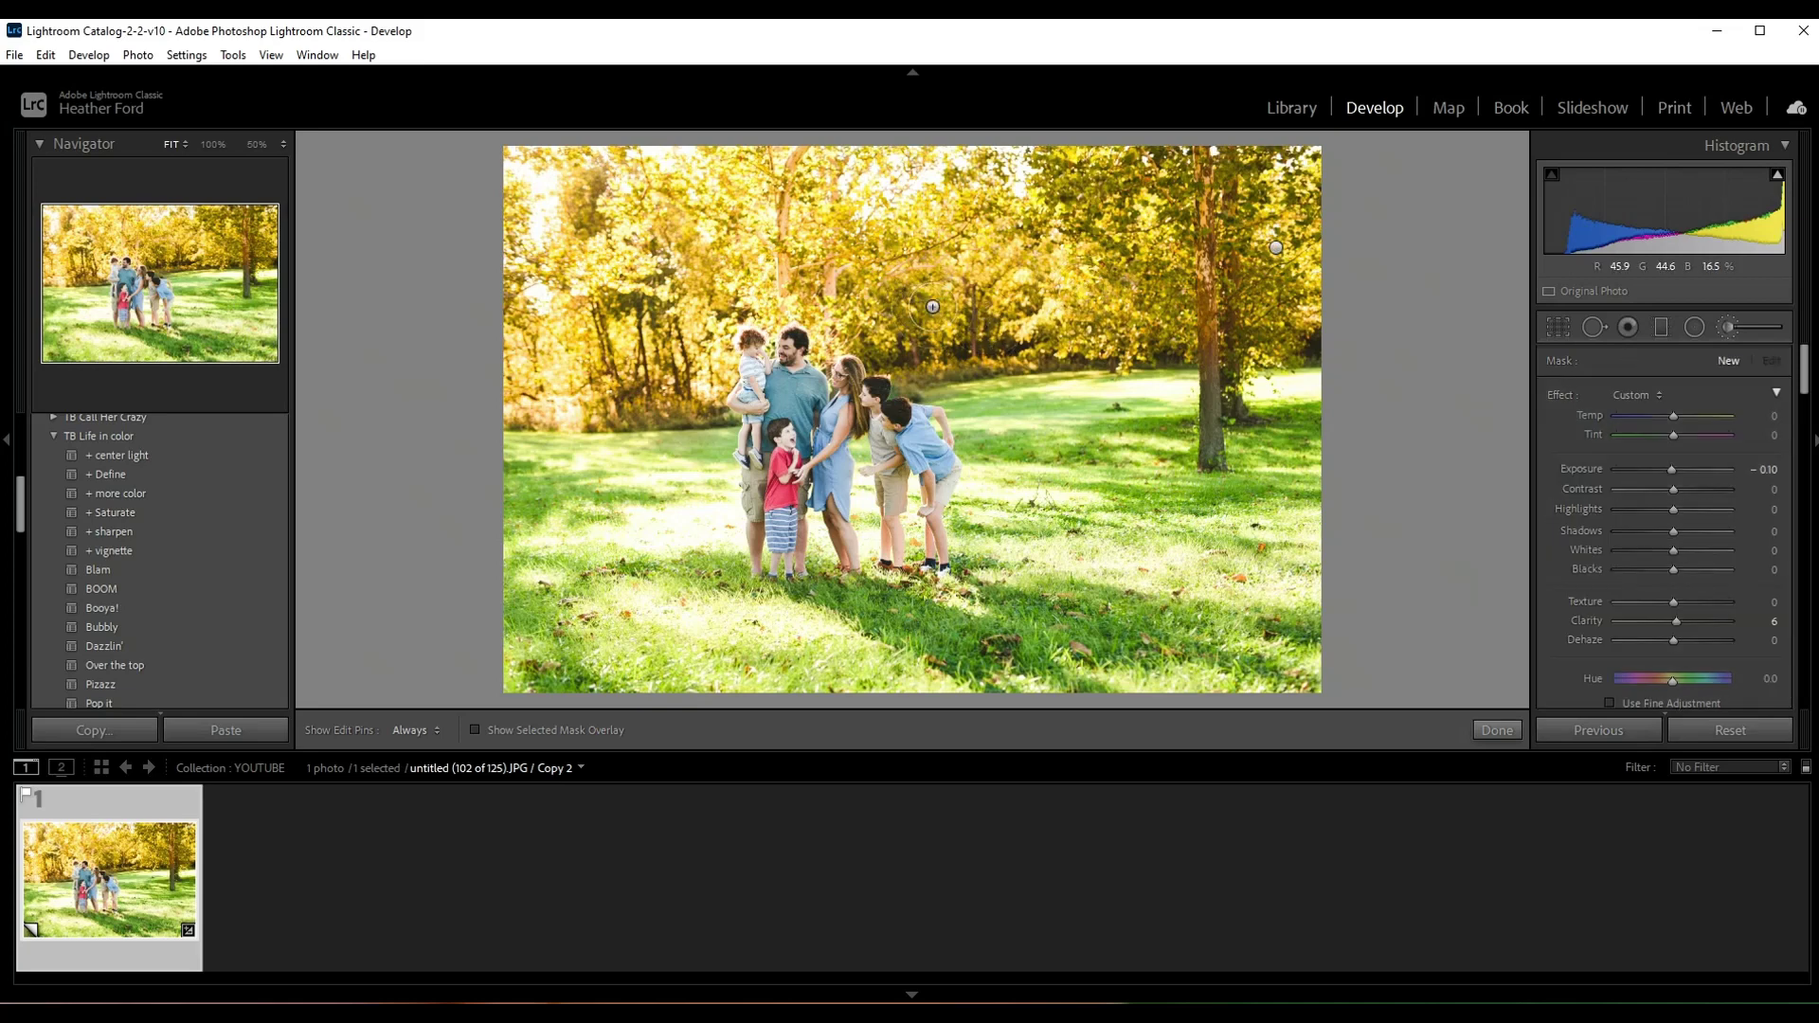
key("h")
left_click(1069, 278)
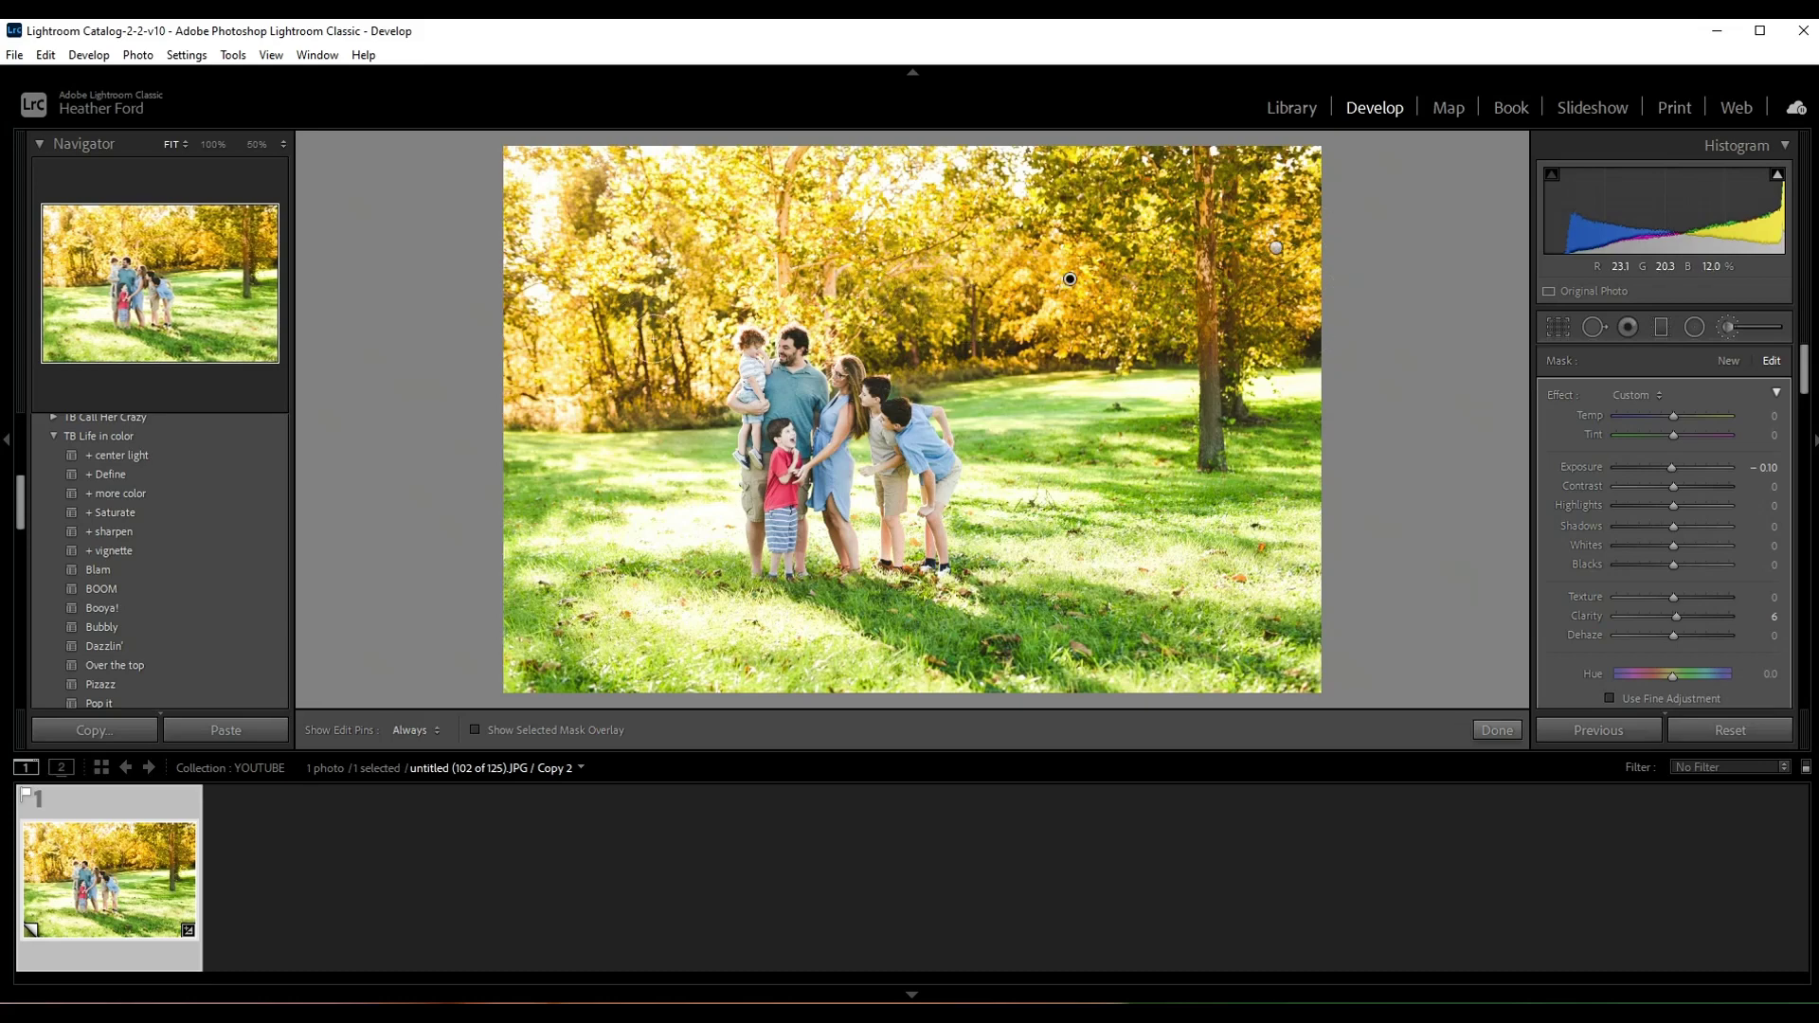
key("h")
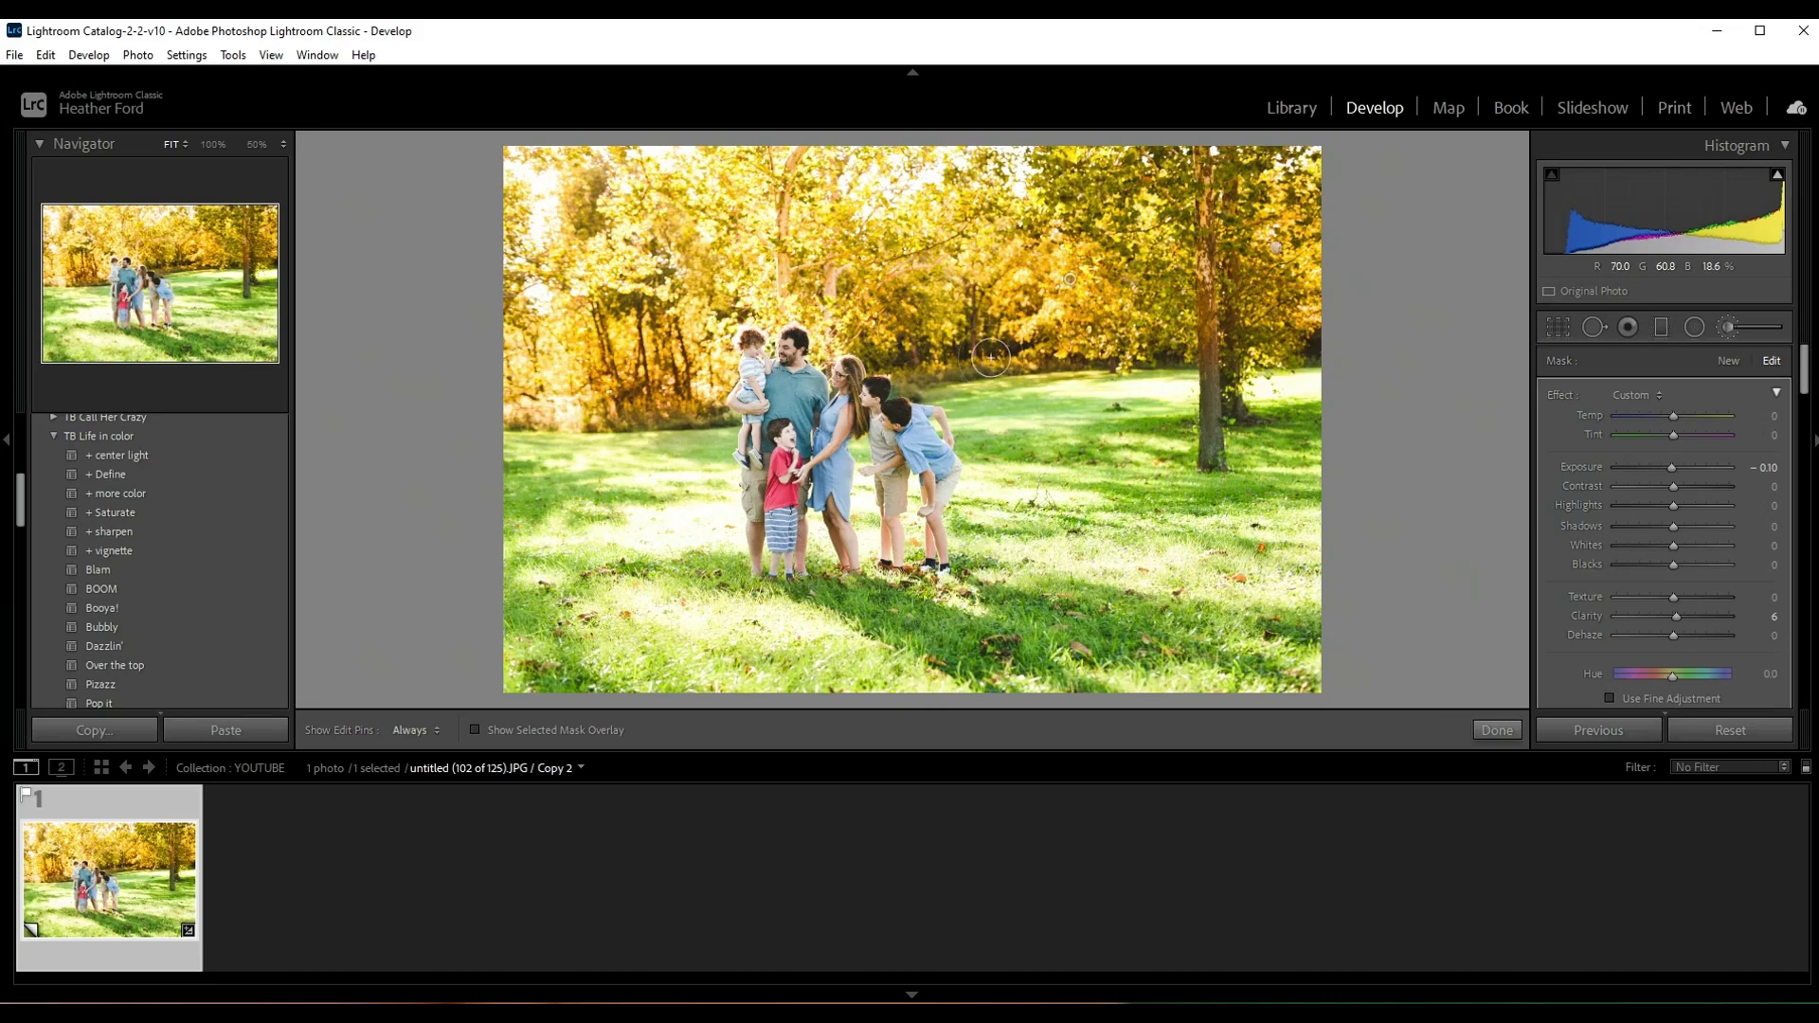
key("h")
- Retune the tree tint to a deeper orange, hue 22 at 81% saturation
left_click_drag(1805, 371, 1805, 423)
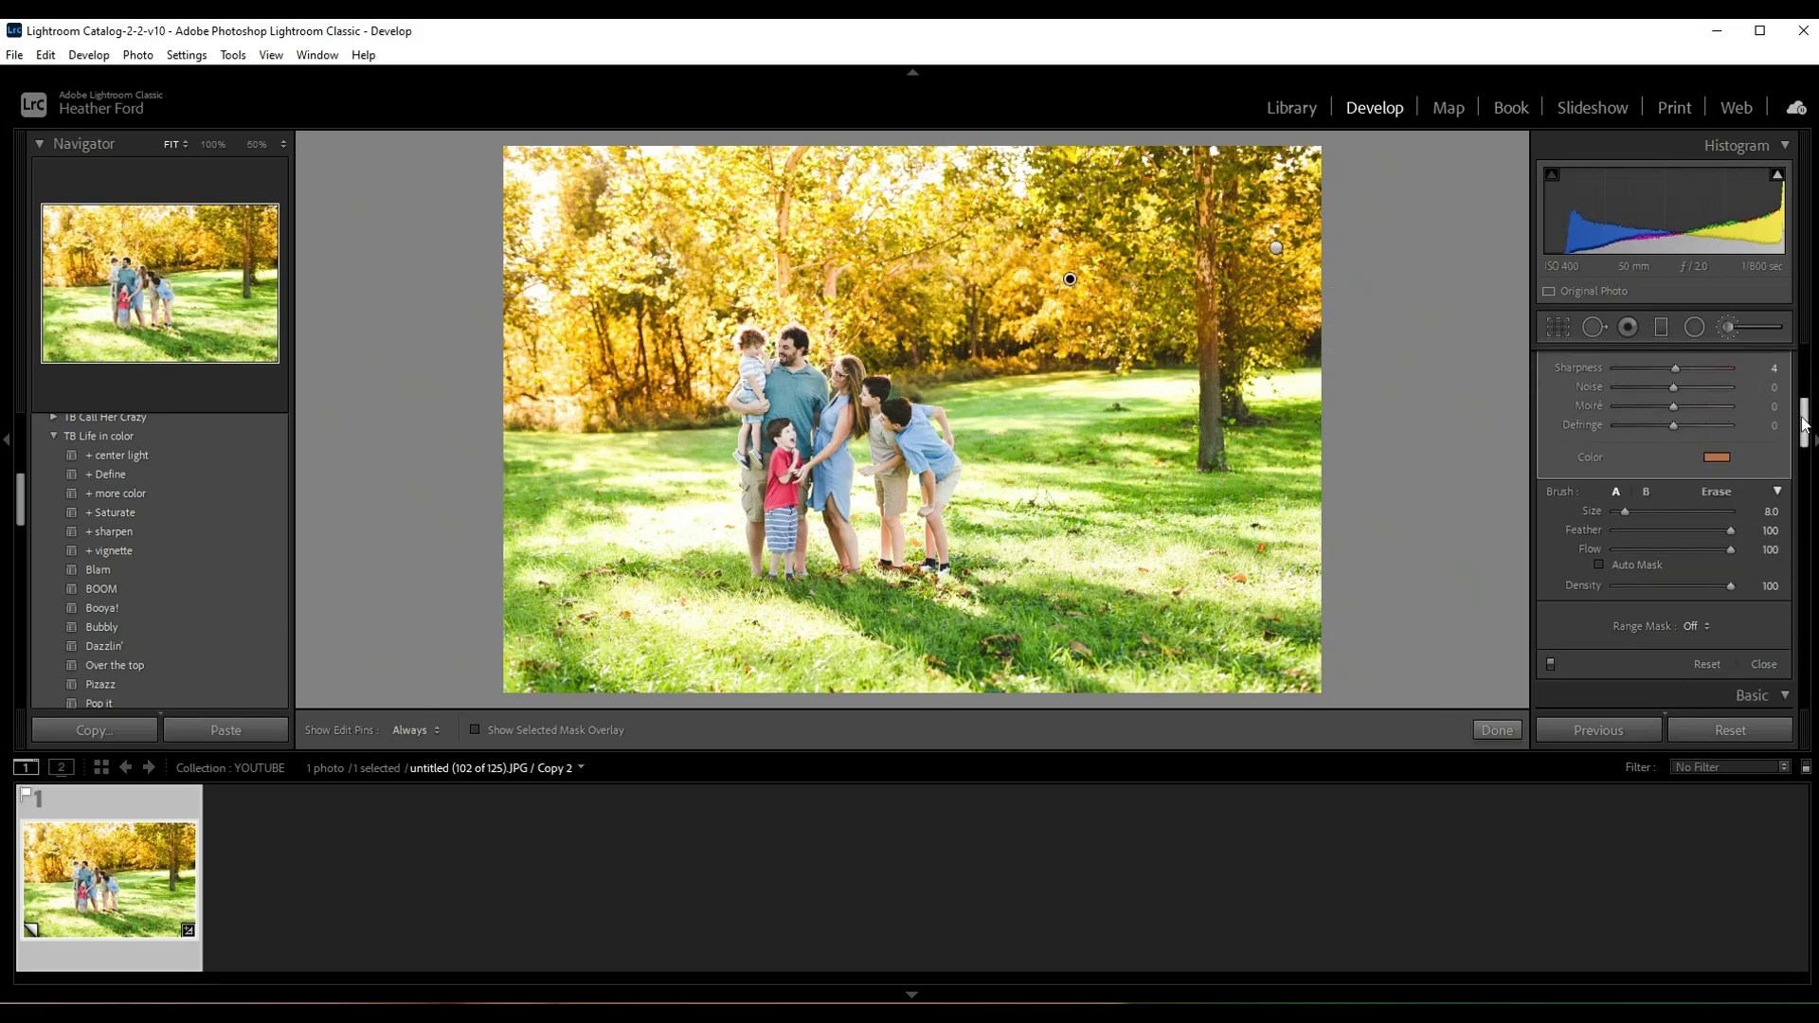
left_click(1720, 455)
mouse_move(1350, 477)
left_mouse_down()
mouse_move(1335, 465)
mouse_move(1350, 467)
left_mouse_up()
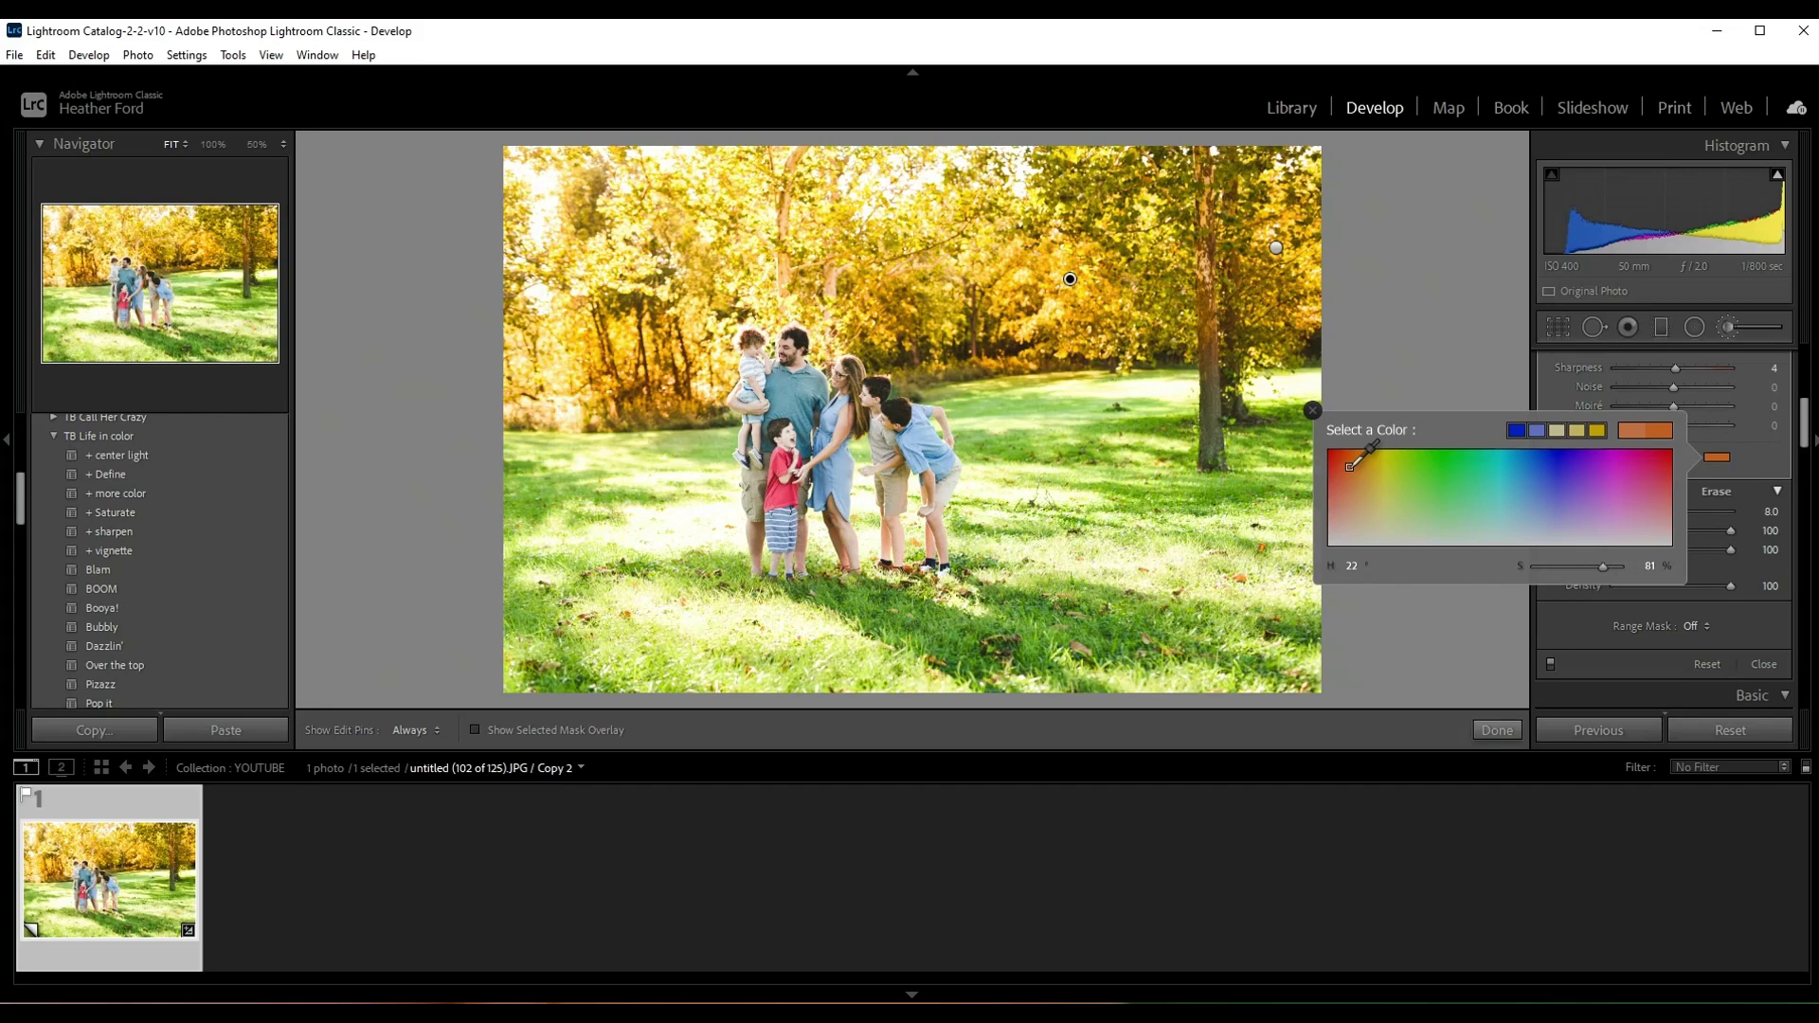
left_click(1313, 411)
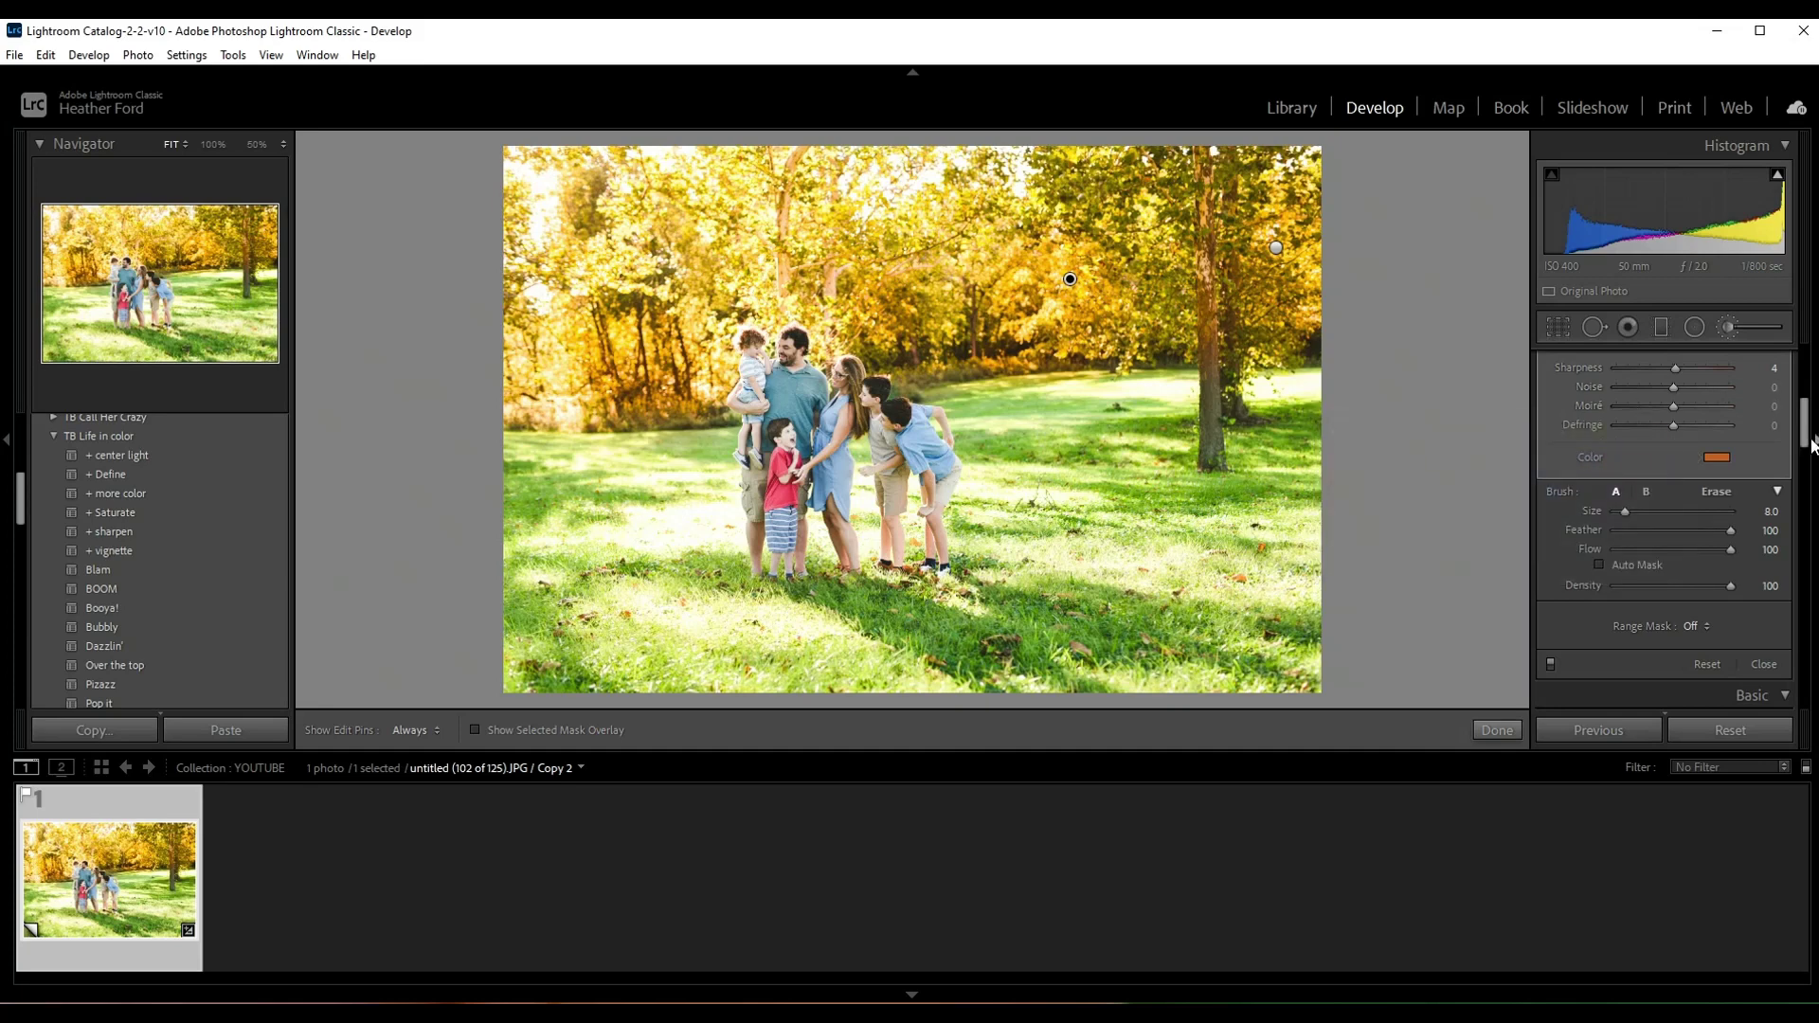
left_click_drag(1810, 441, 1807, 372)
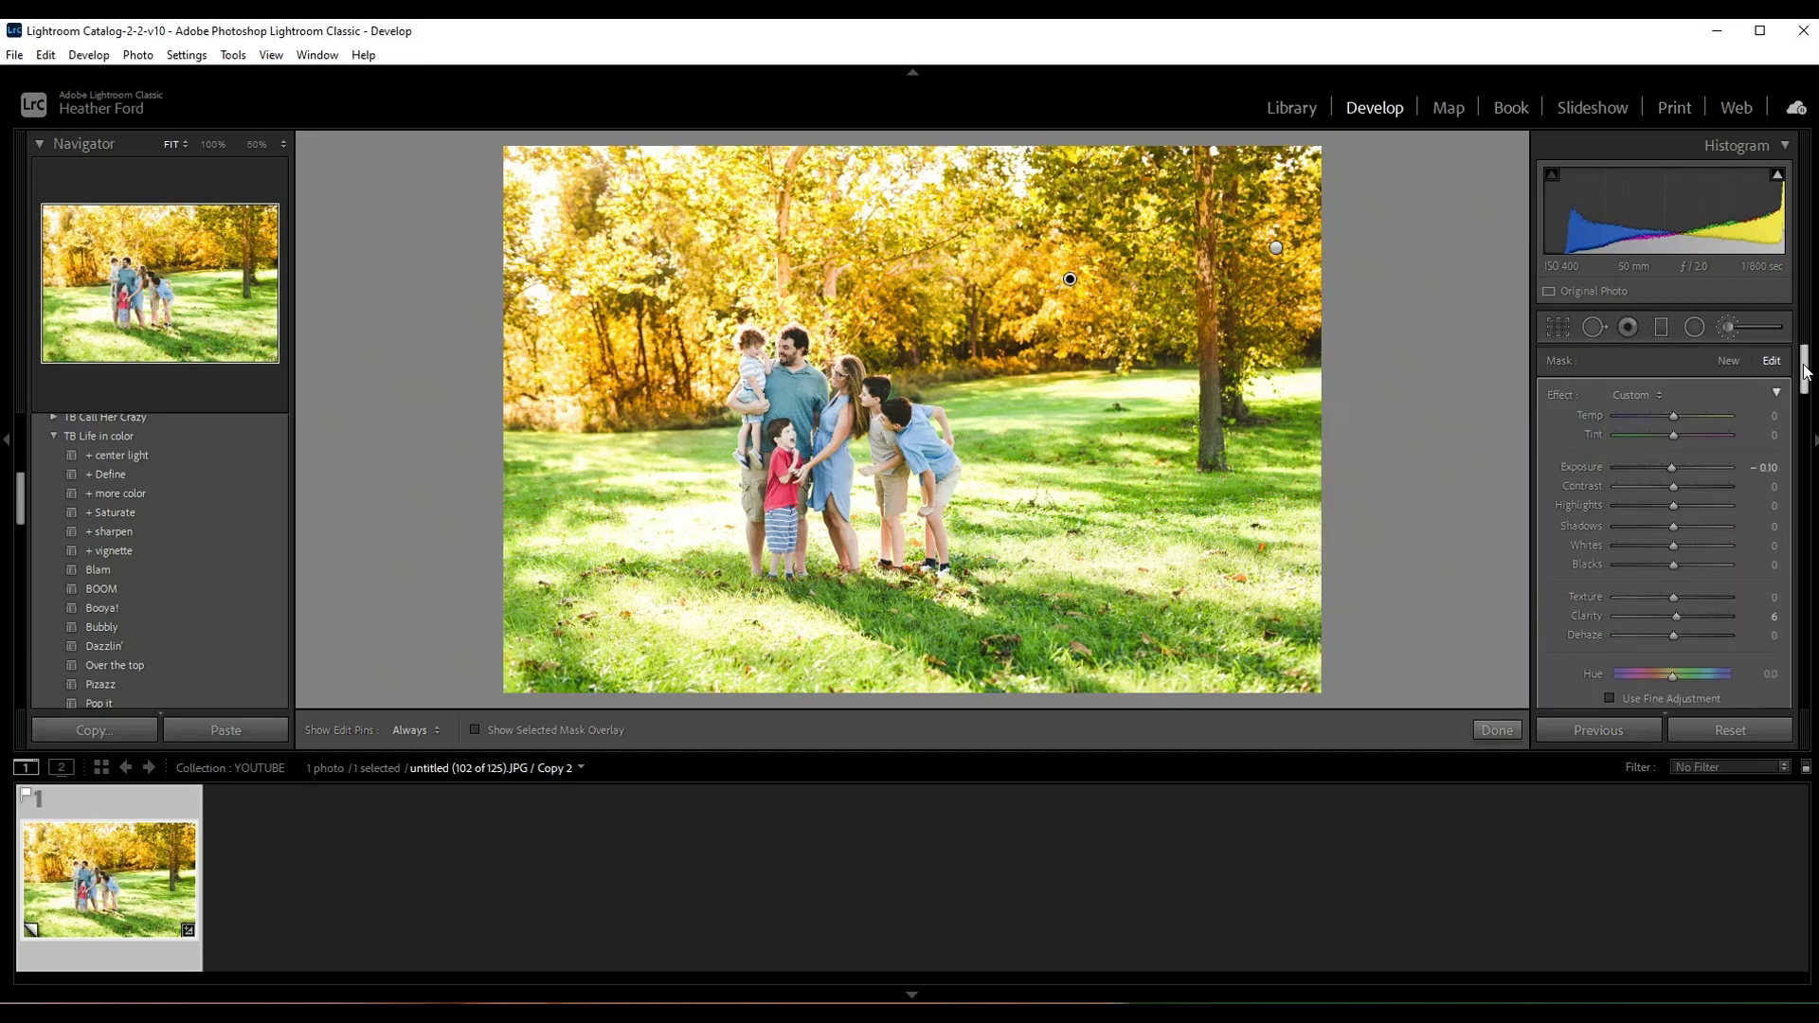
- Save the brush settings as an effect preset named 'orange leaves' and confirm it in the list
left_click(1658, 394)
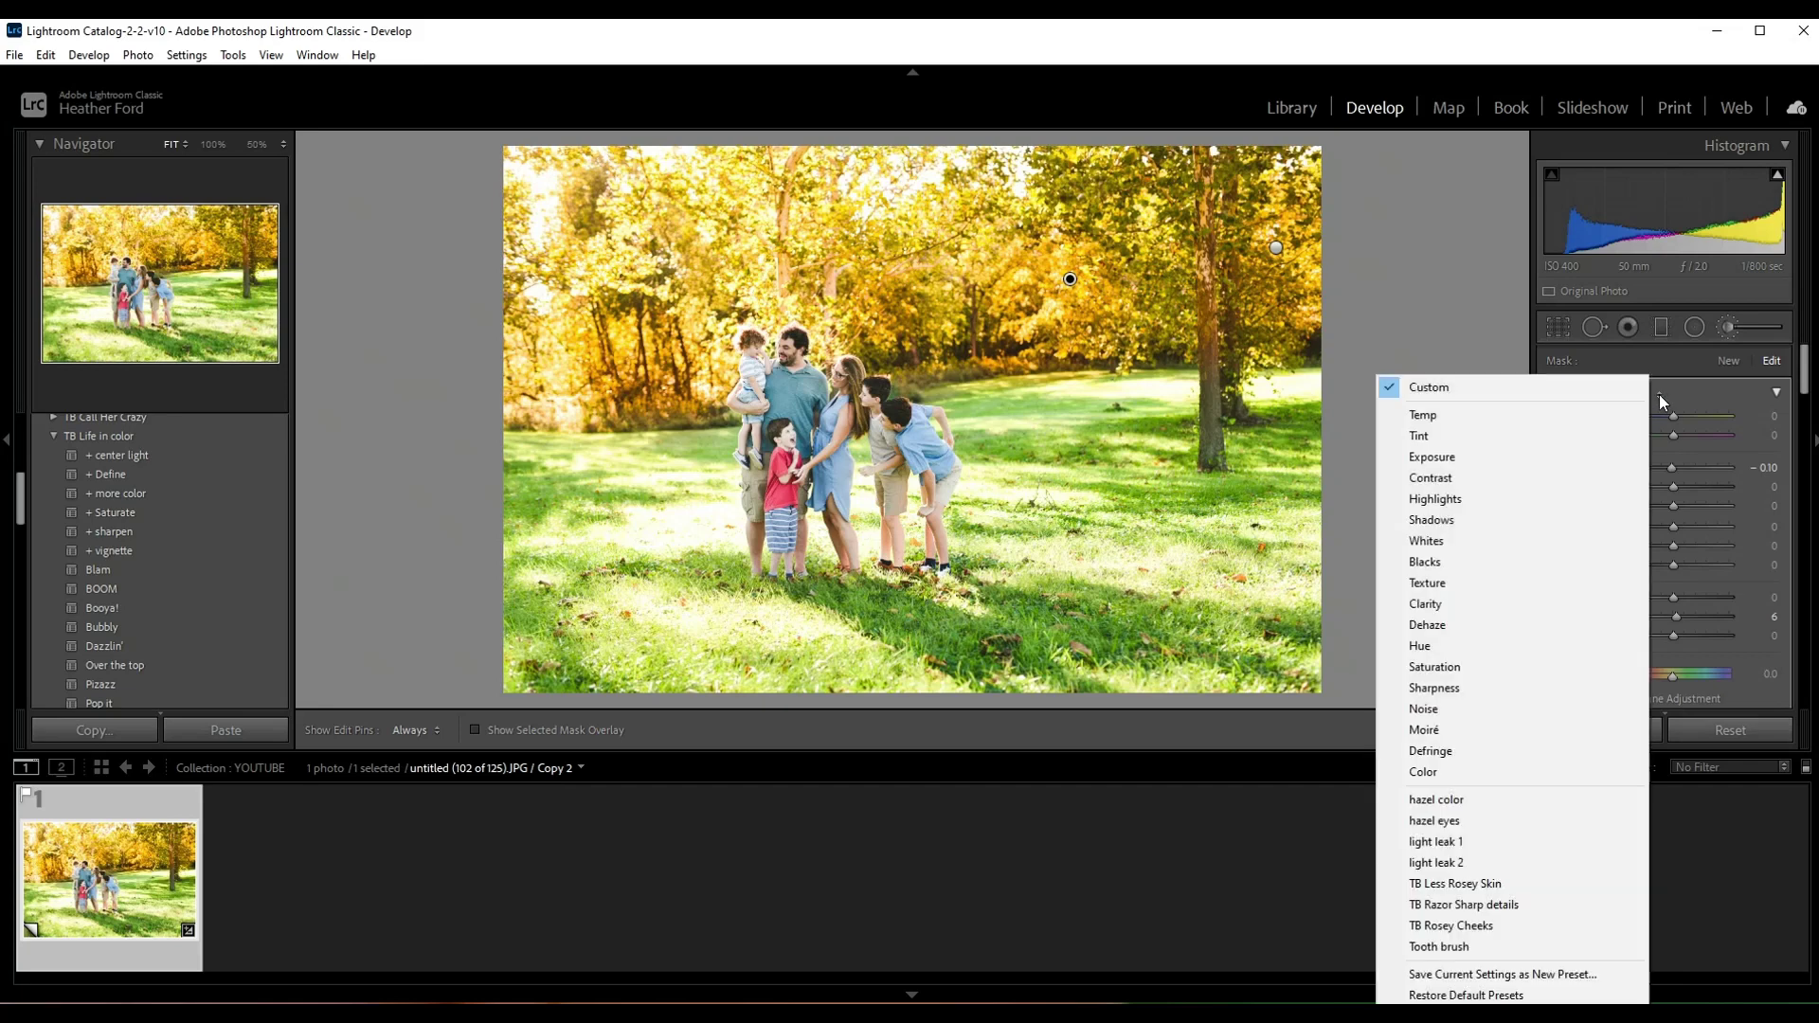
left_click(1515, 980)
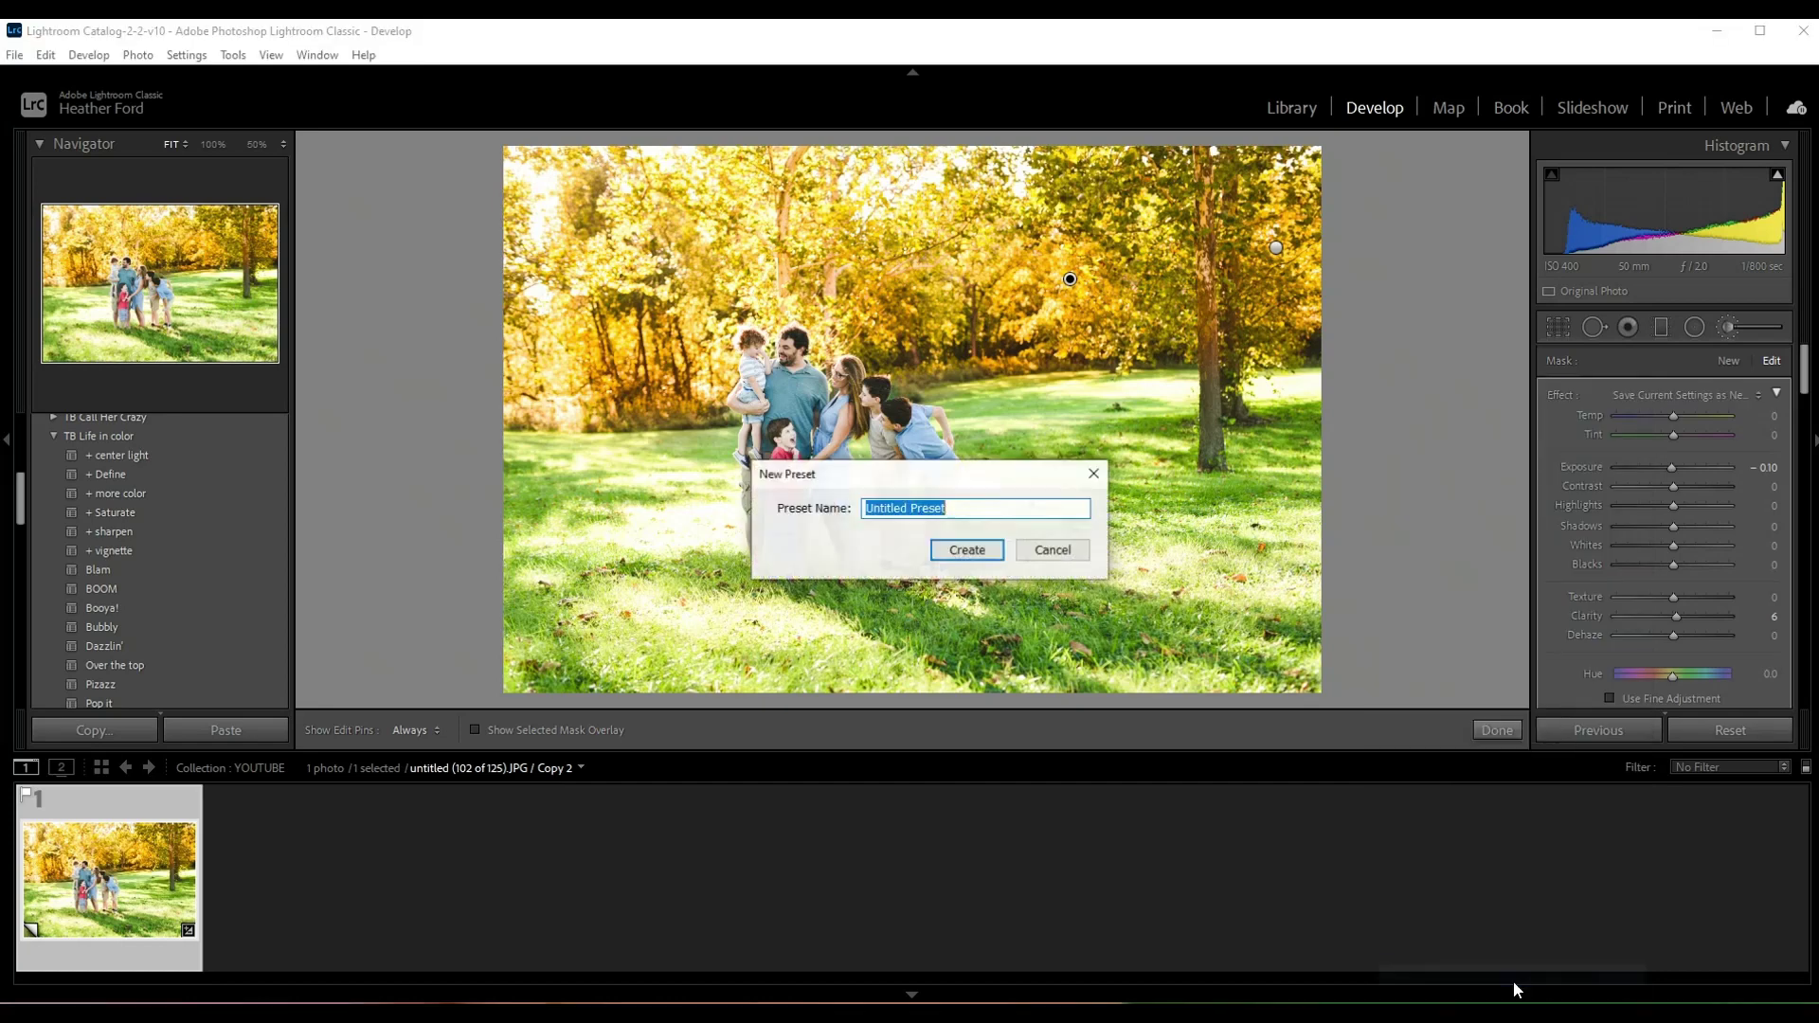
type("orange leaves")
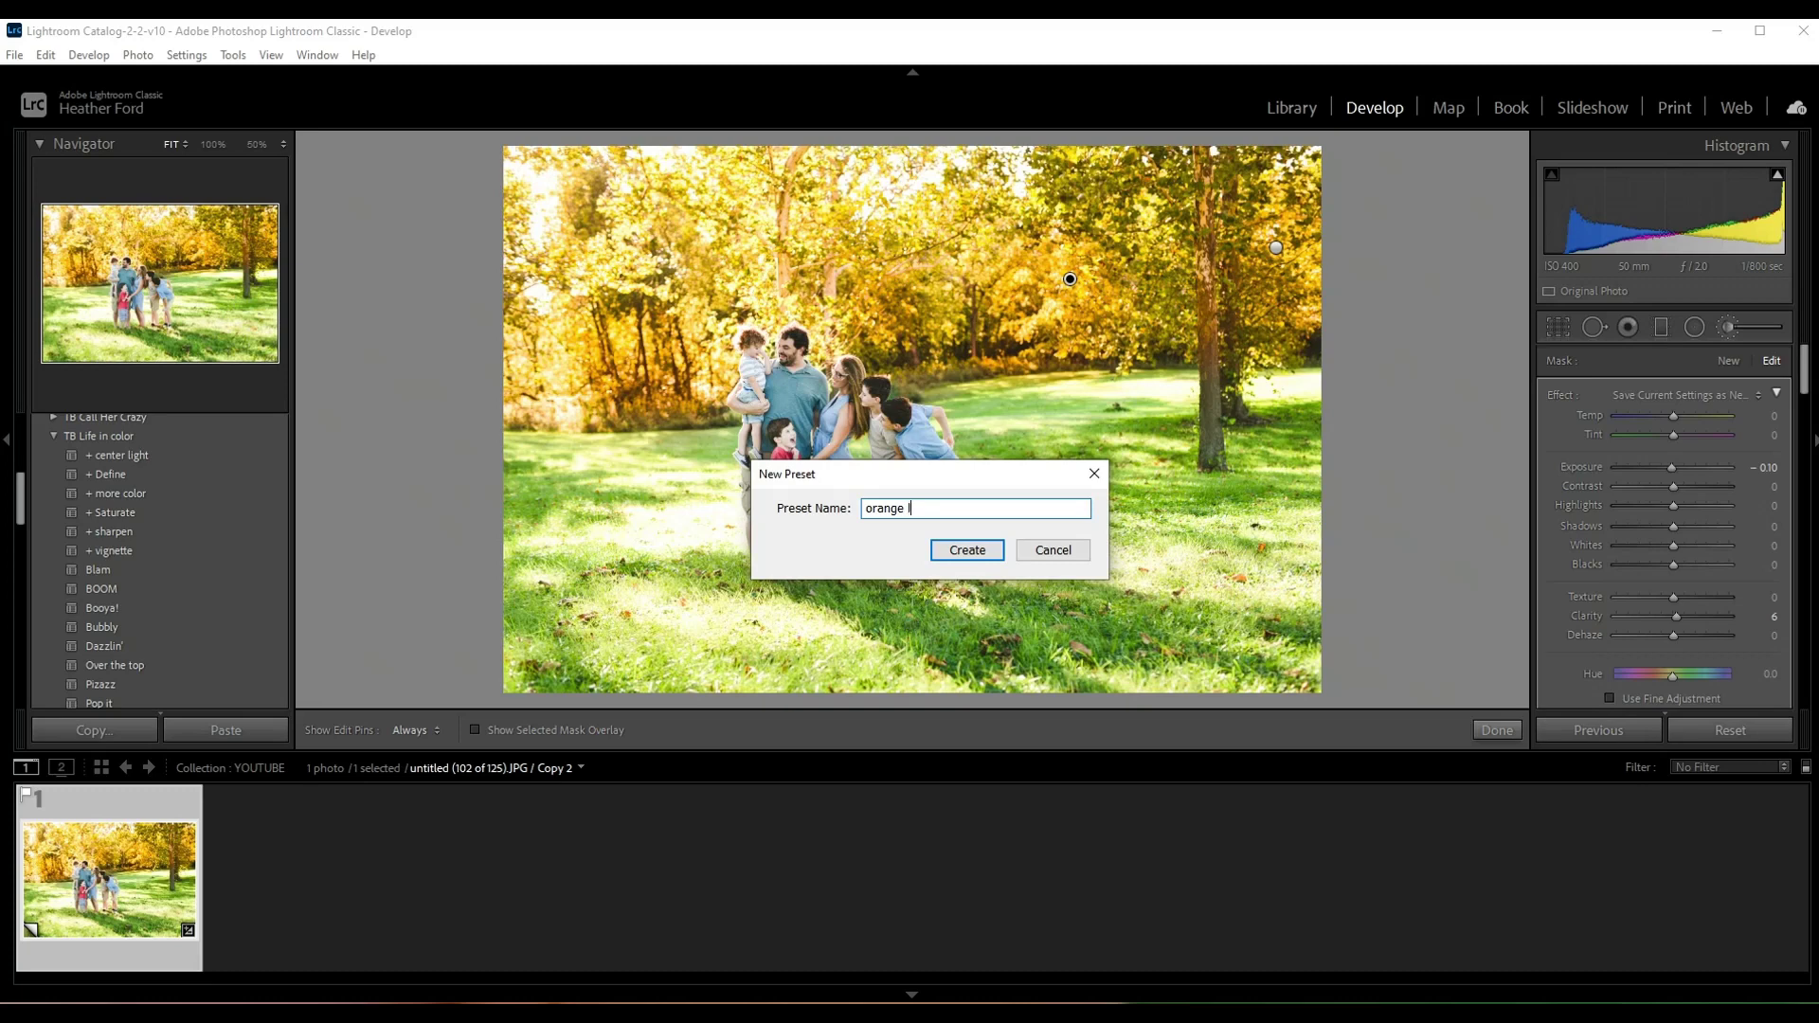
left_click(968, 549)
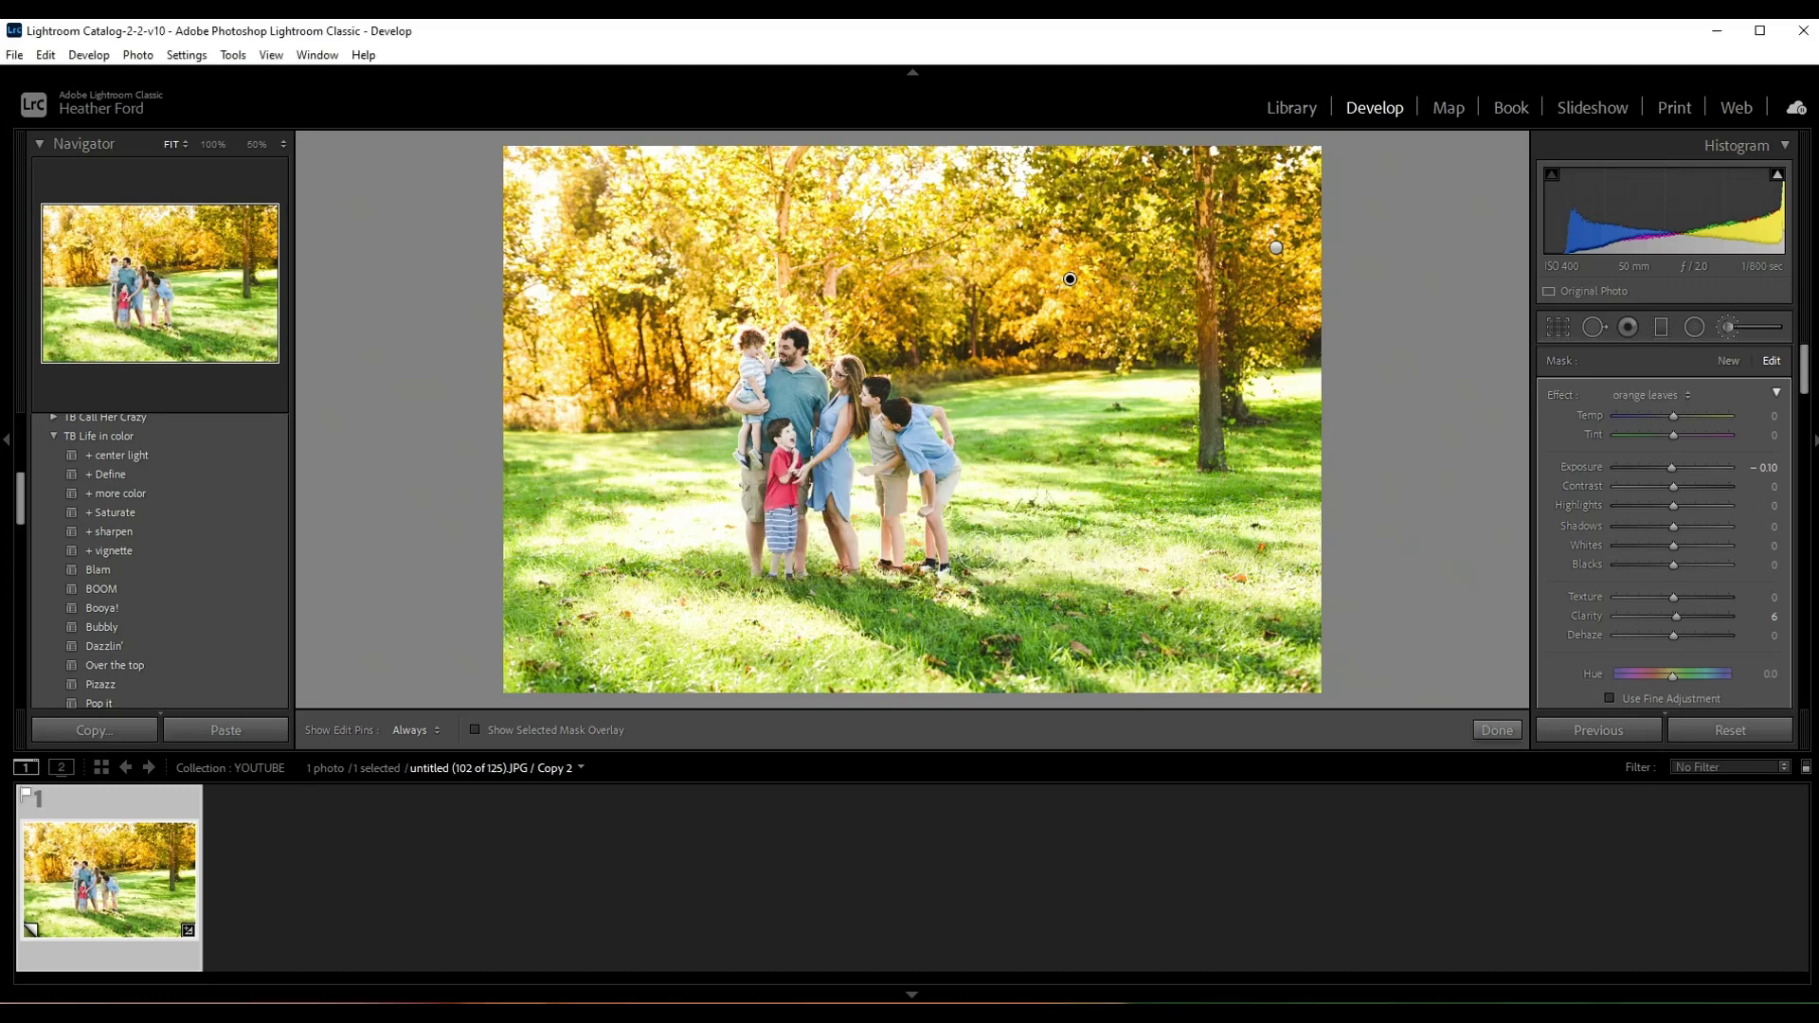
left_click(1665, 398)
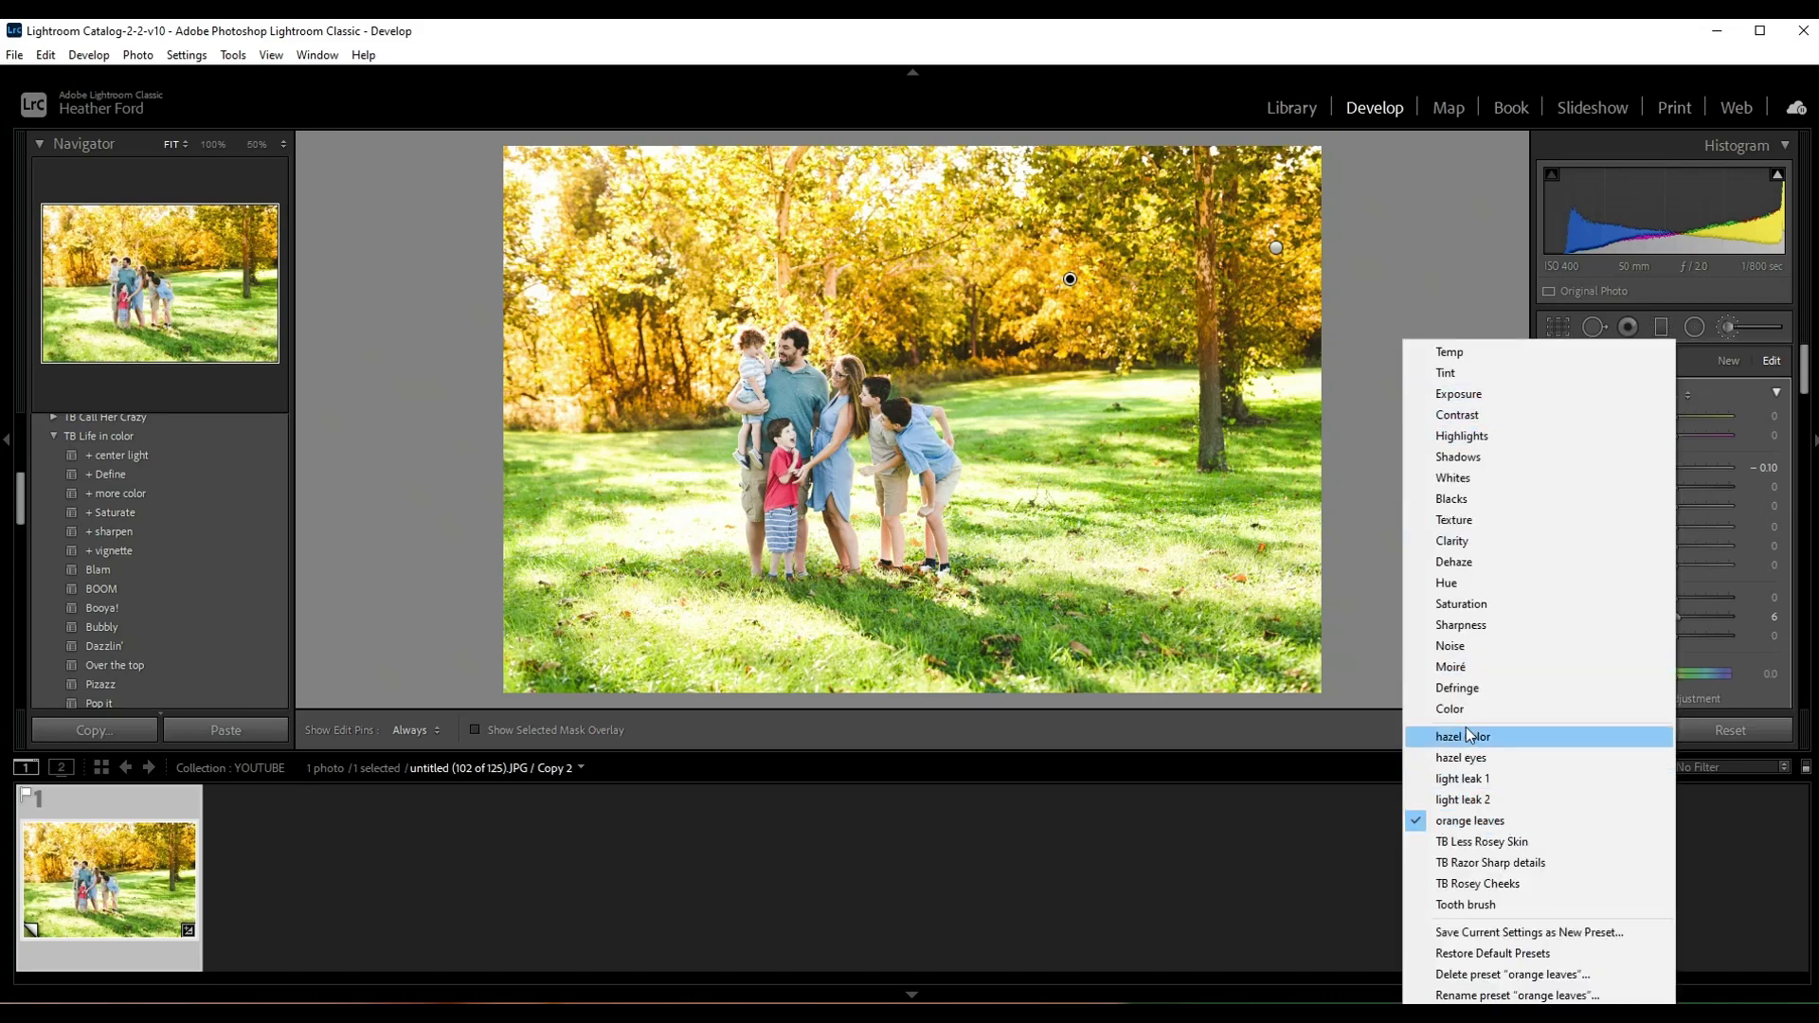
left_click(1429, 263)
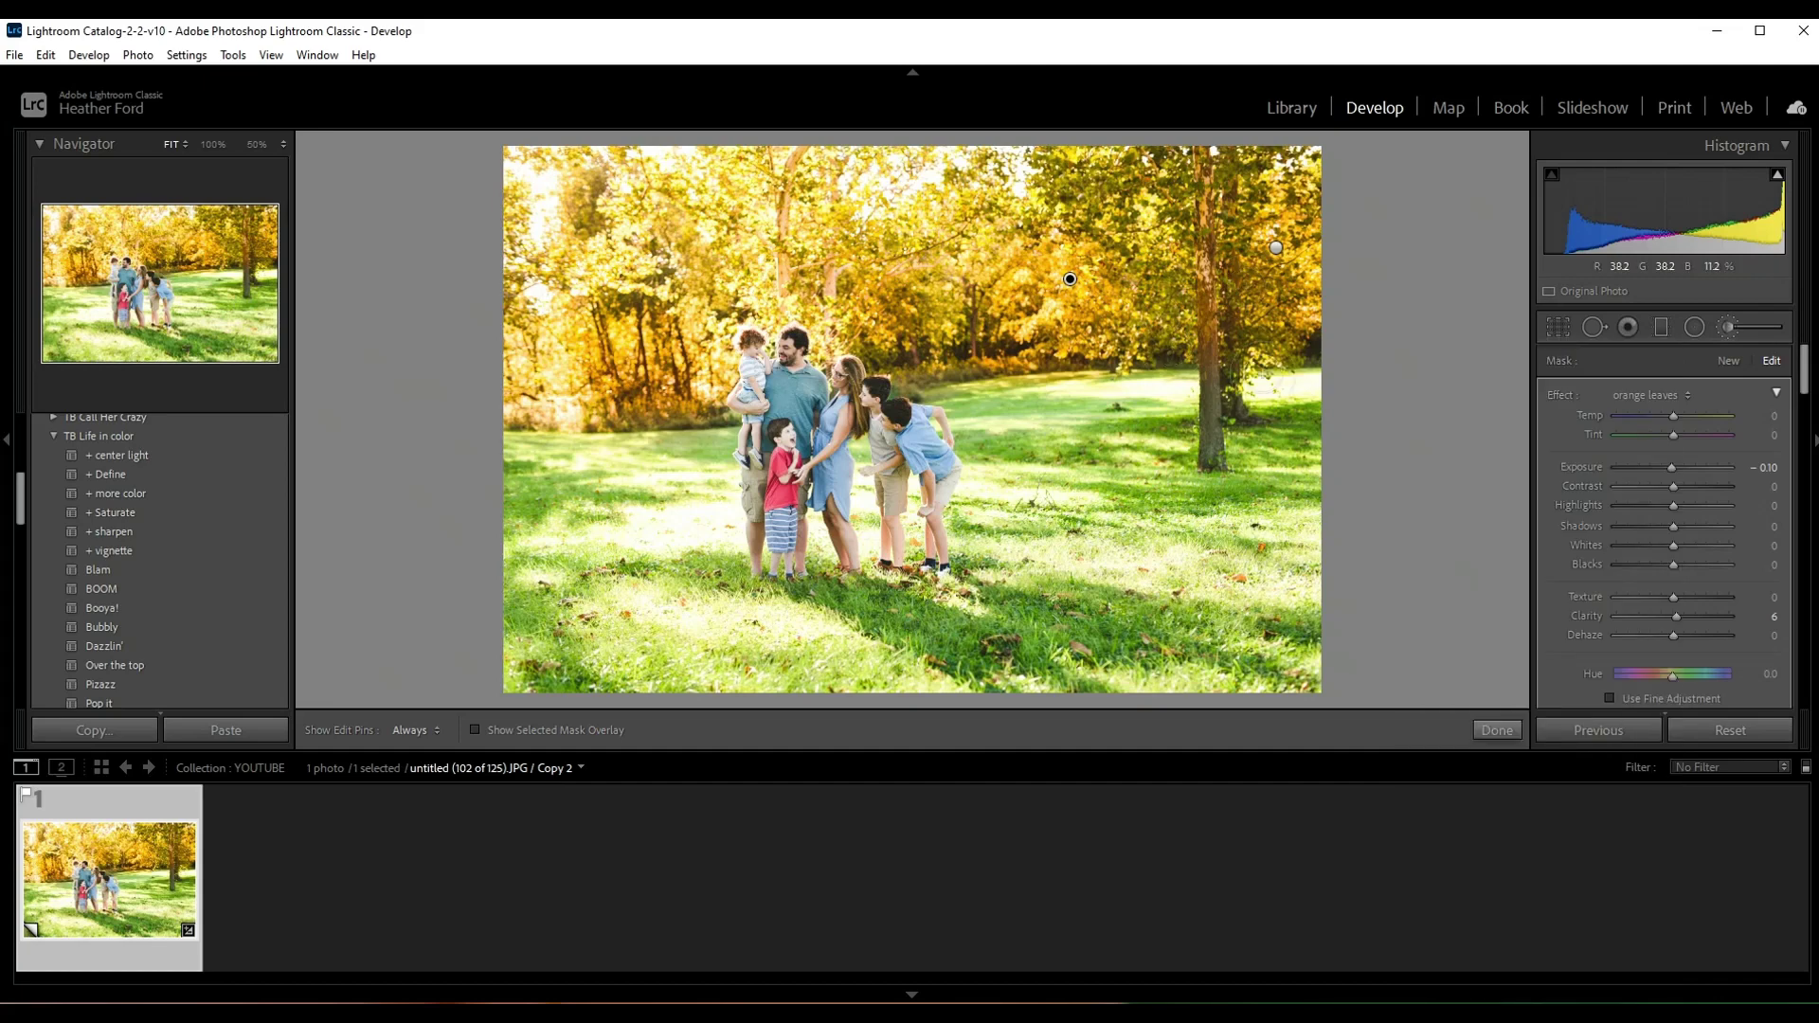
- Close the brush mask, then collapse the Basic and Tone Curve panels to reach the HSL hue settings
left_click(1497, 730)
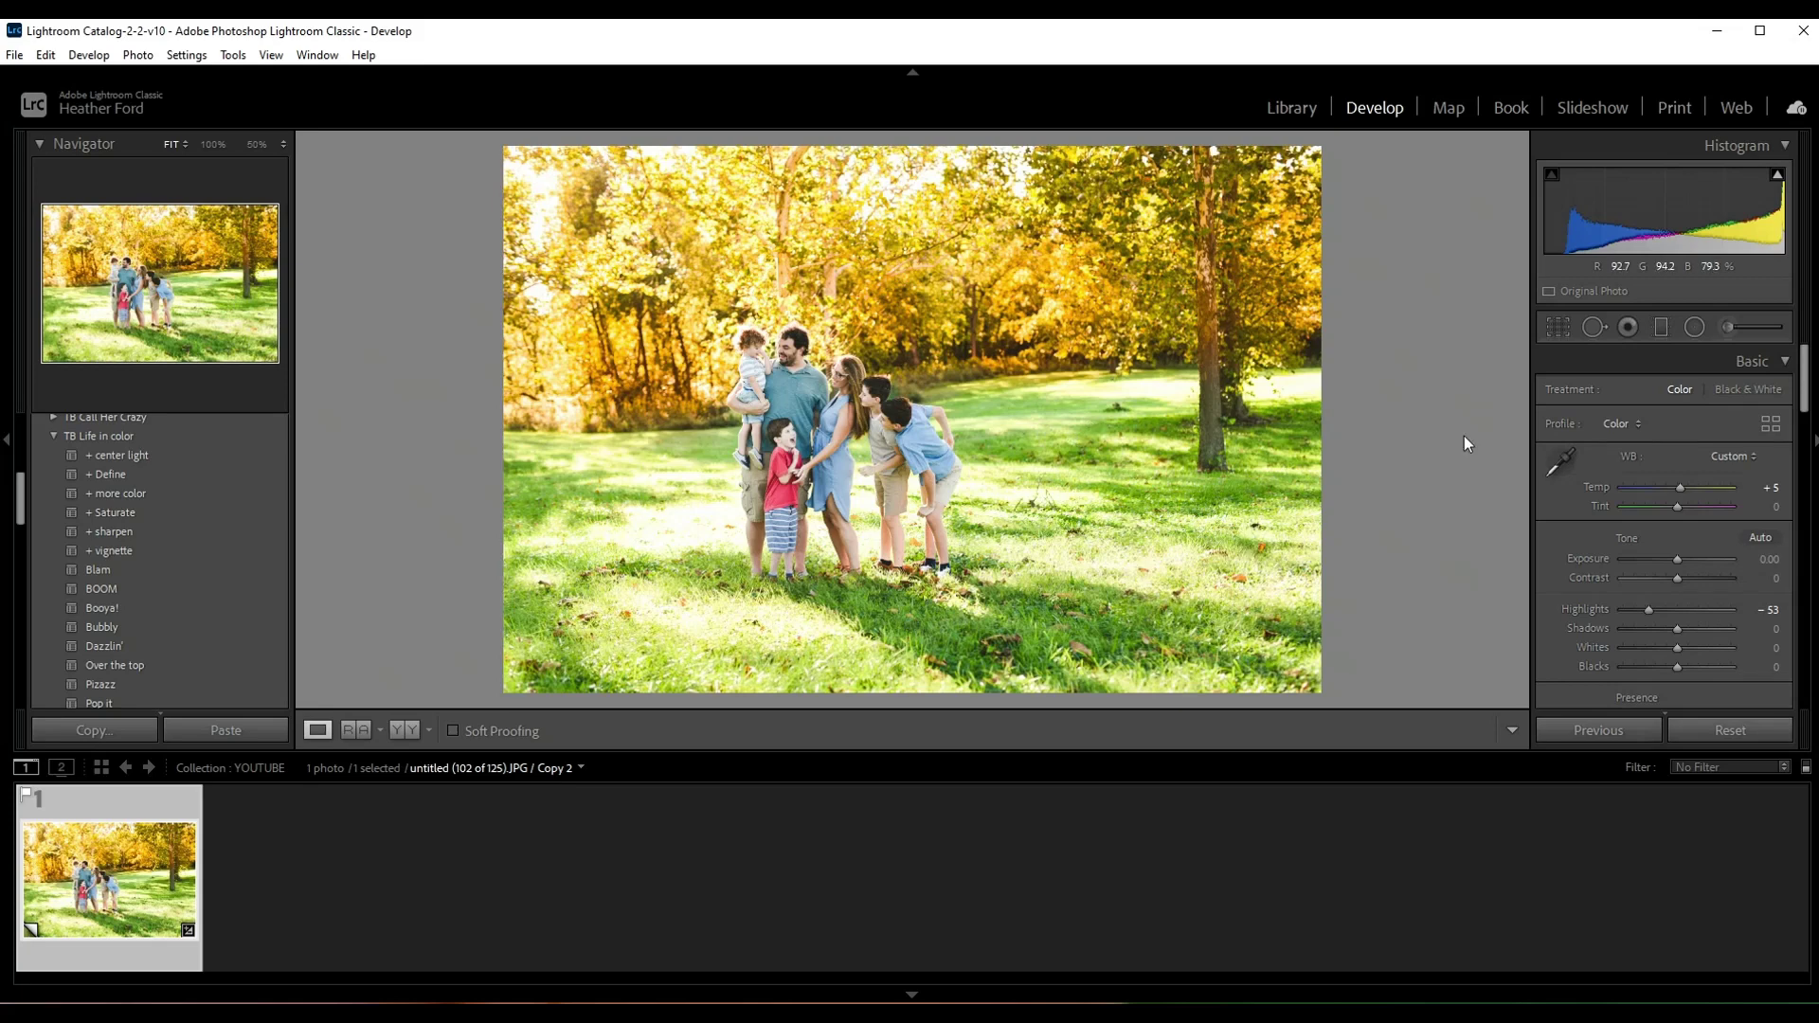
left_click_drag(1807, 393, 1809, 511)
left_click(1782, 390)
left_click(1787, 391)
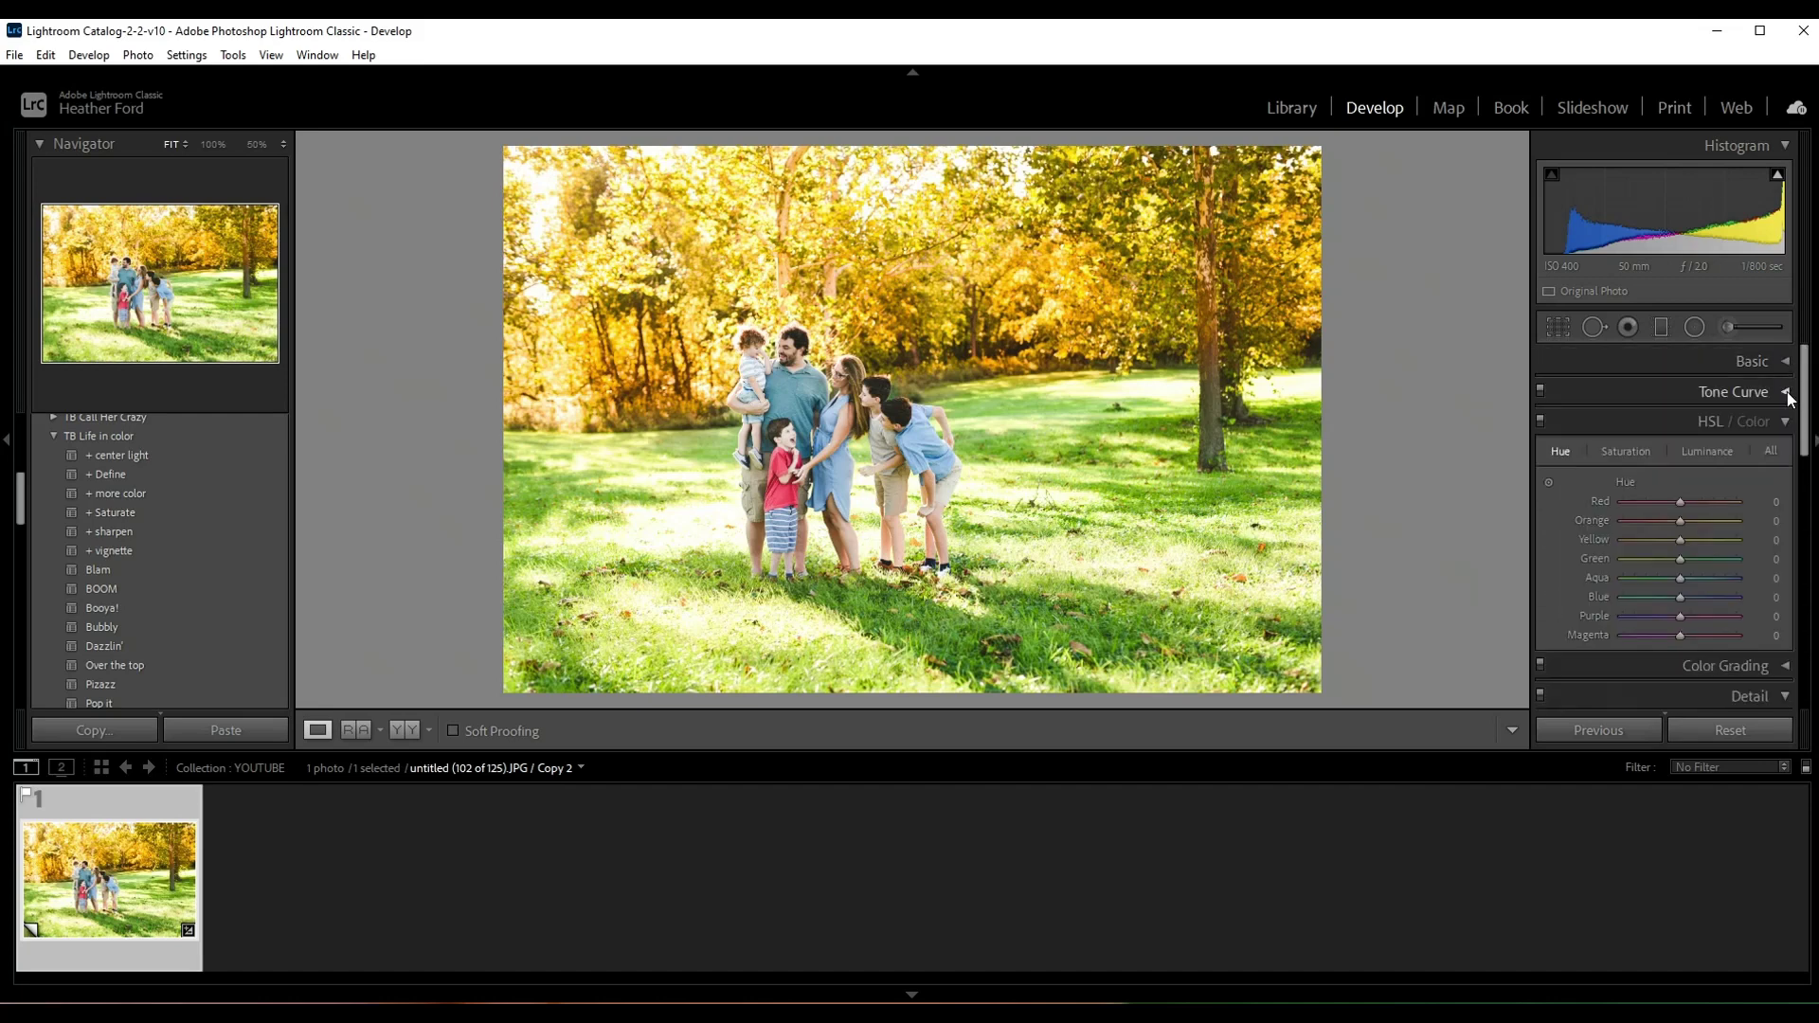
- Shift the grass hue with the targeted HSL tool to Yellow -12 and Green -29
left_click(1549, 484)
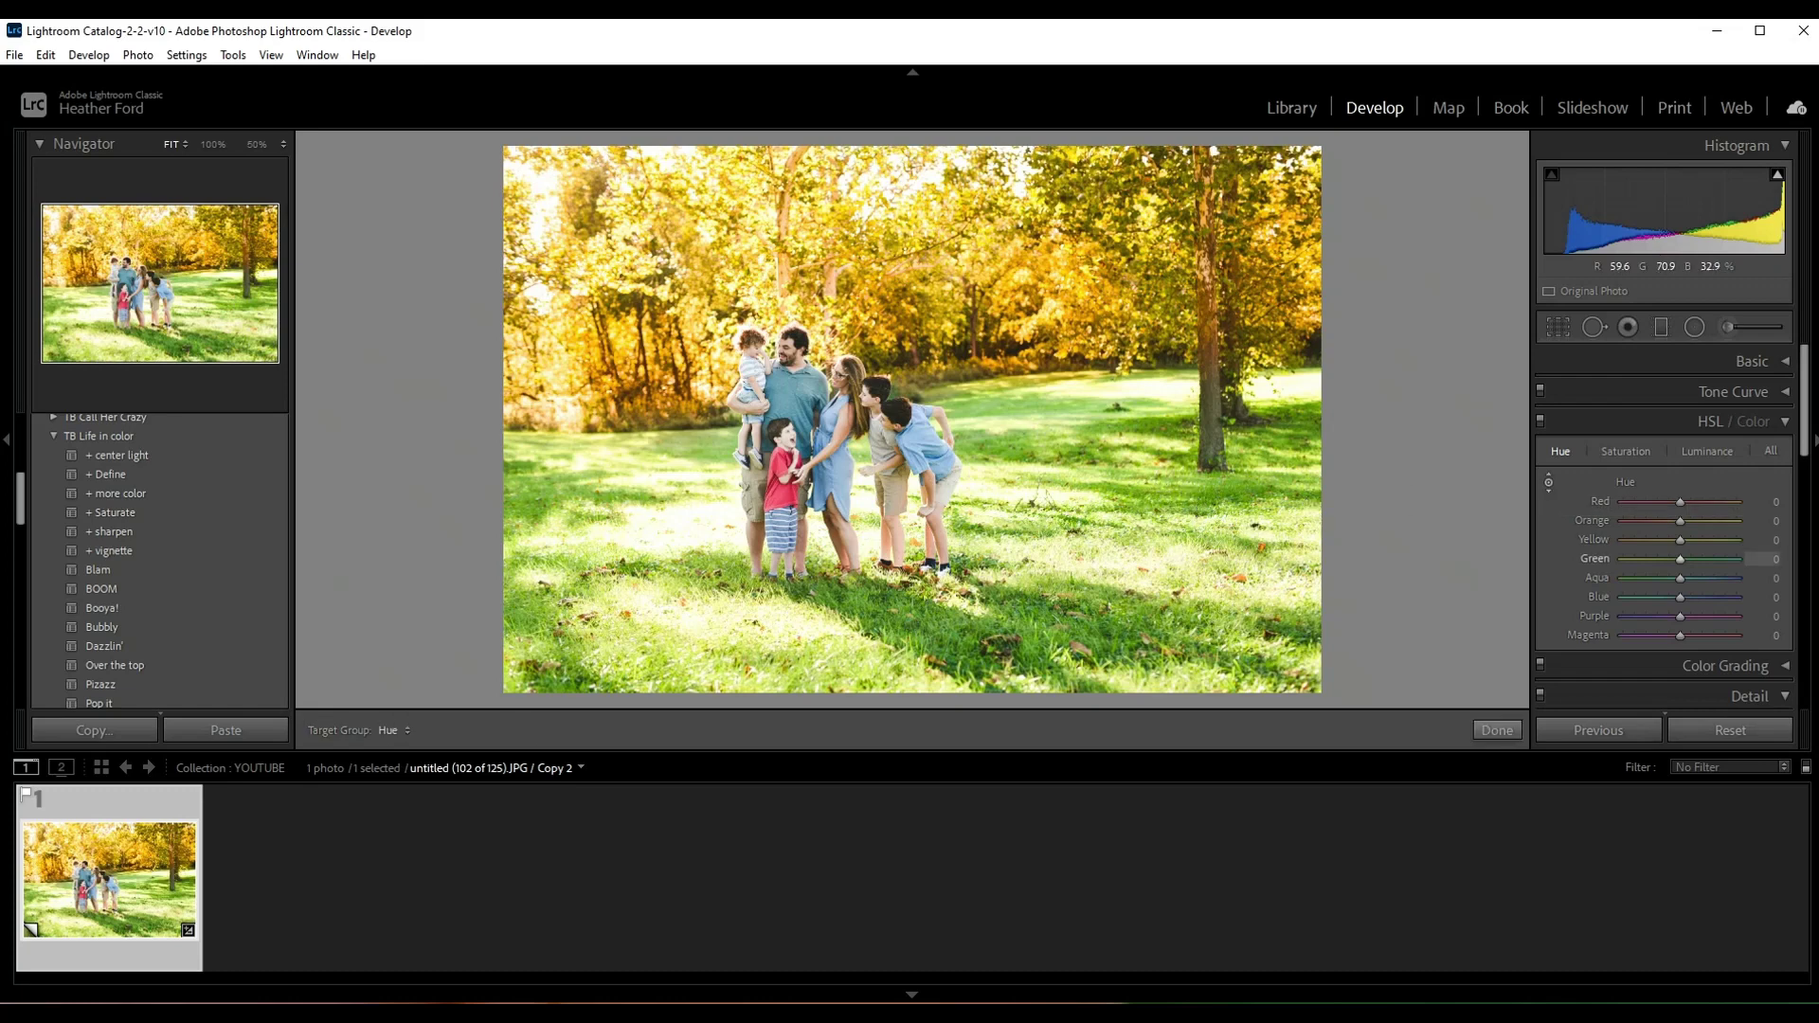
key("Down")
key("Down")
key("Down")
key("Down")
key("Down")
key("Down")
key("Down")
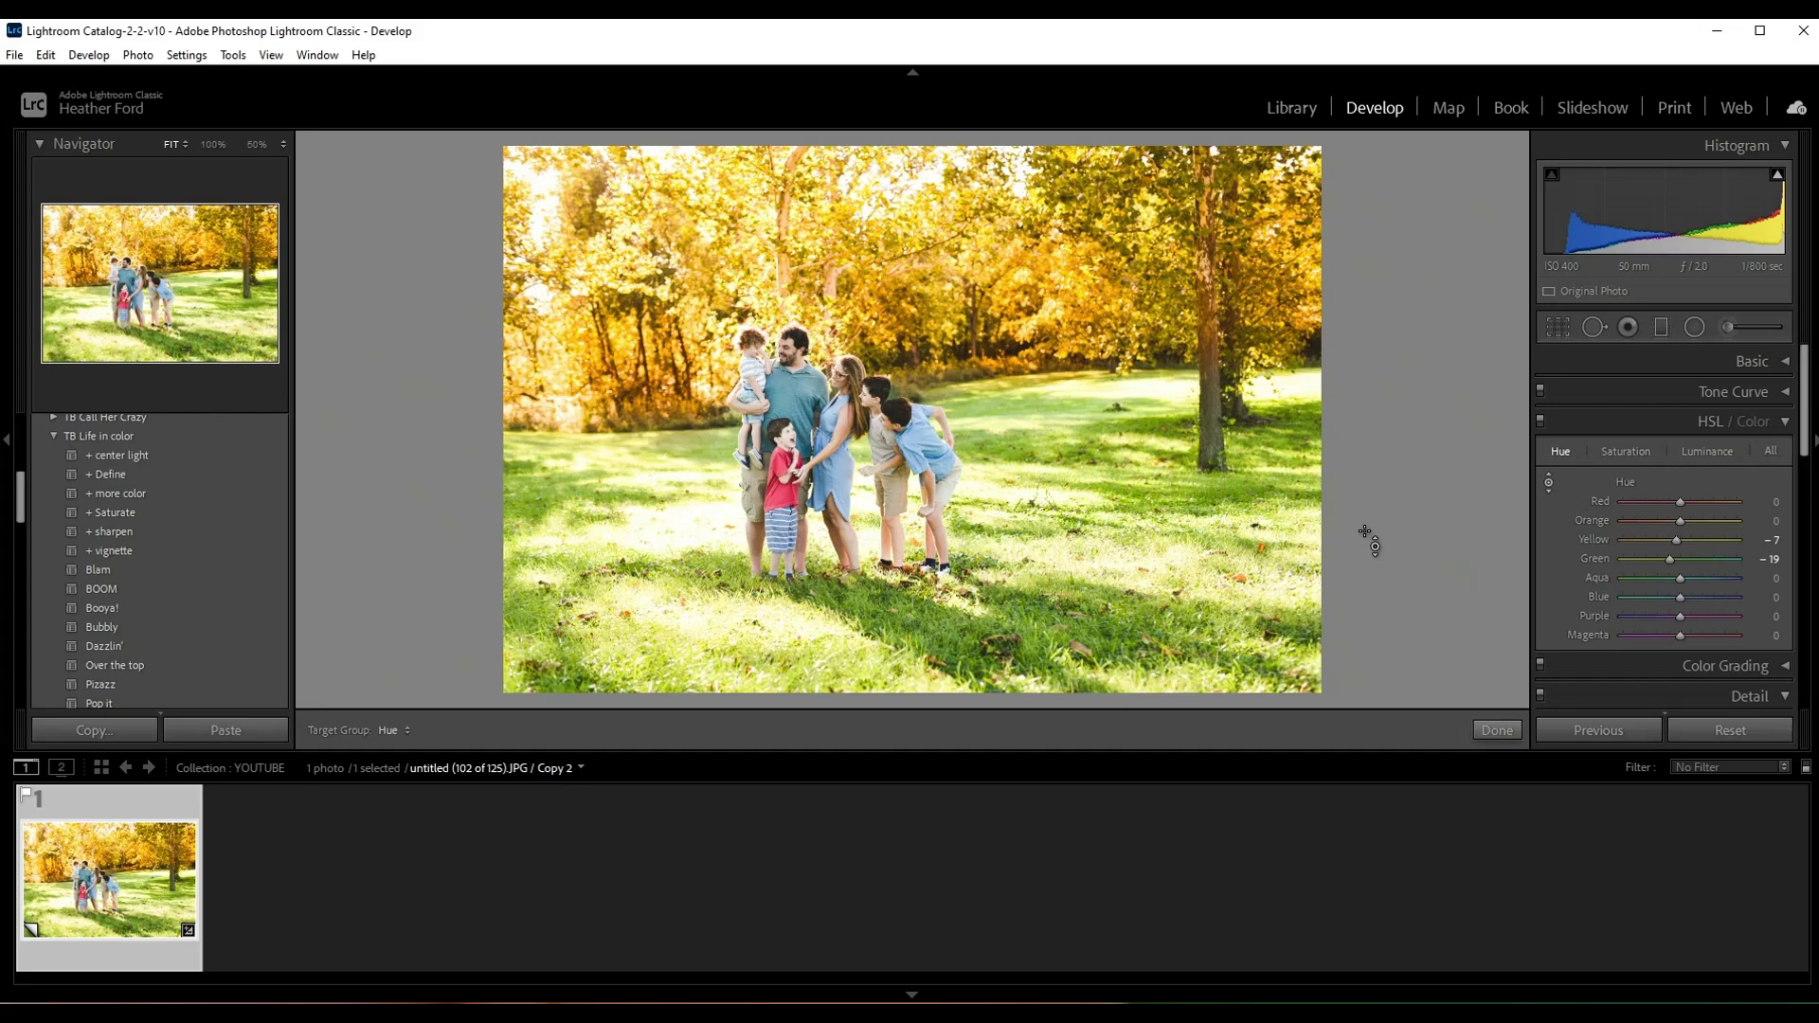
mouse_move(1156, 562)
left_mouse_down()
mouse_move(1147, 459)
mouse_move(1147, 592)
left_mouse_up()
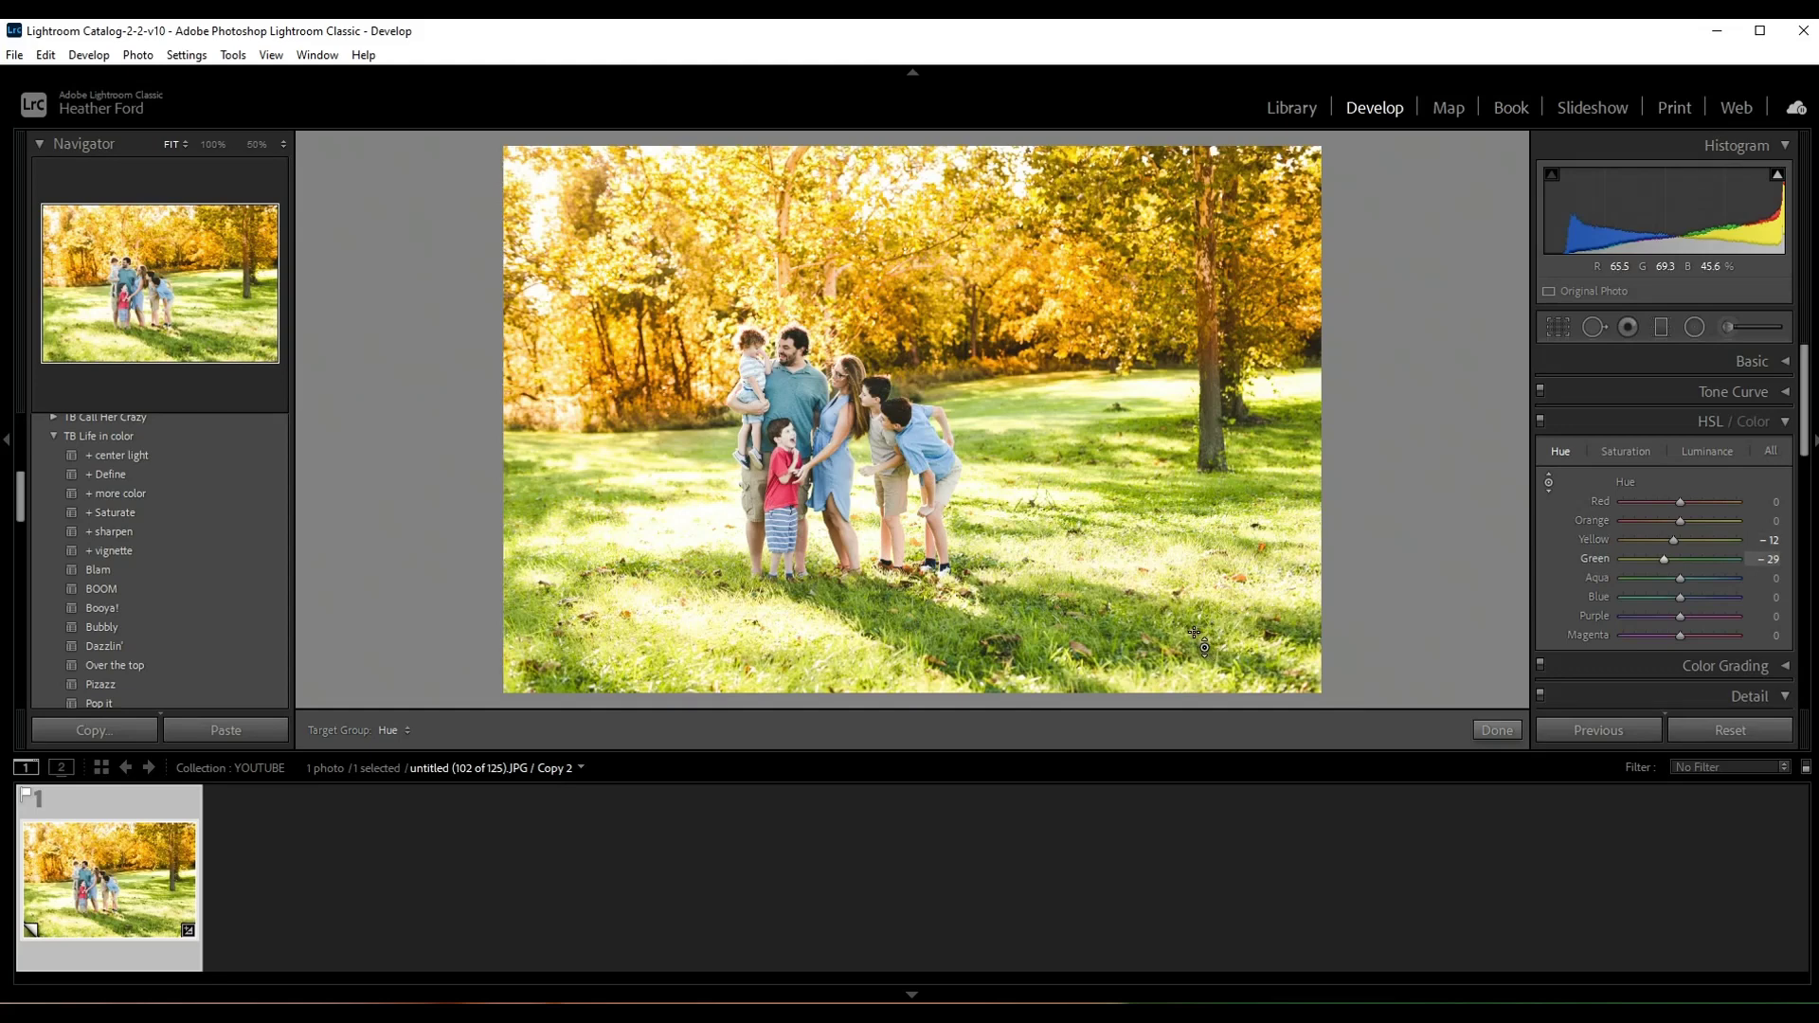
- Finish the hue tool and set the Detail panel's Sharpening Amount to 86
left_click(1514, 730)
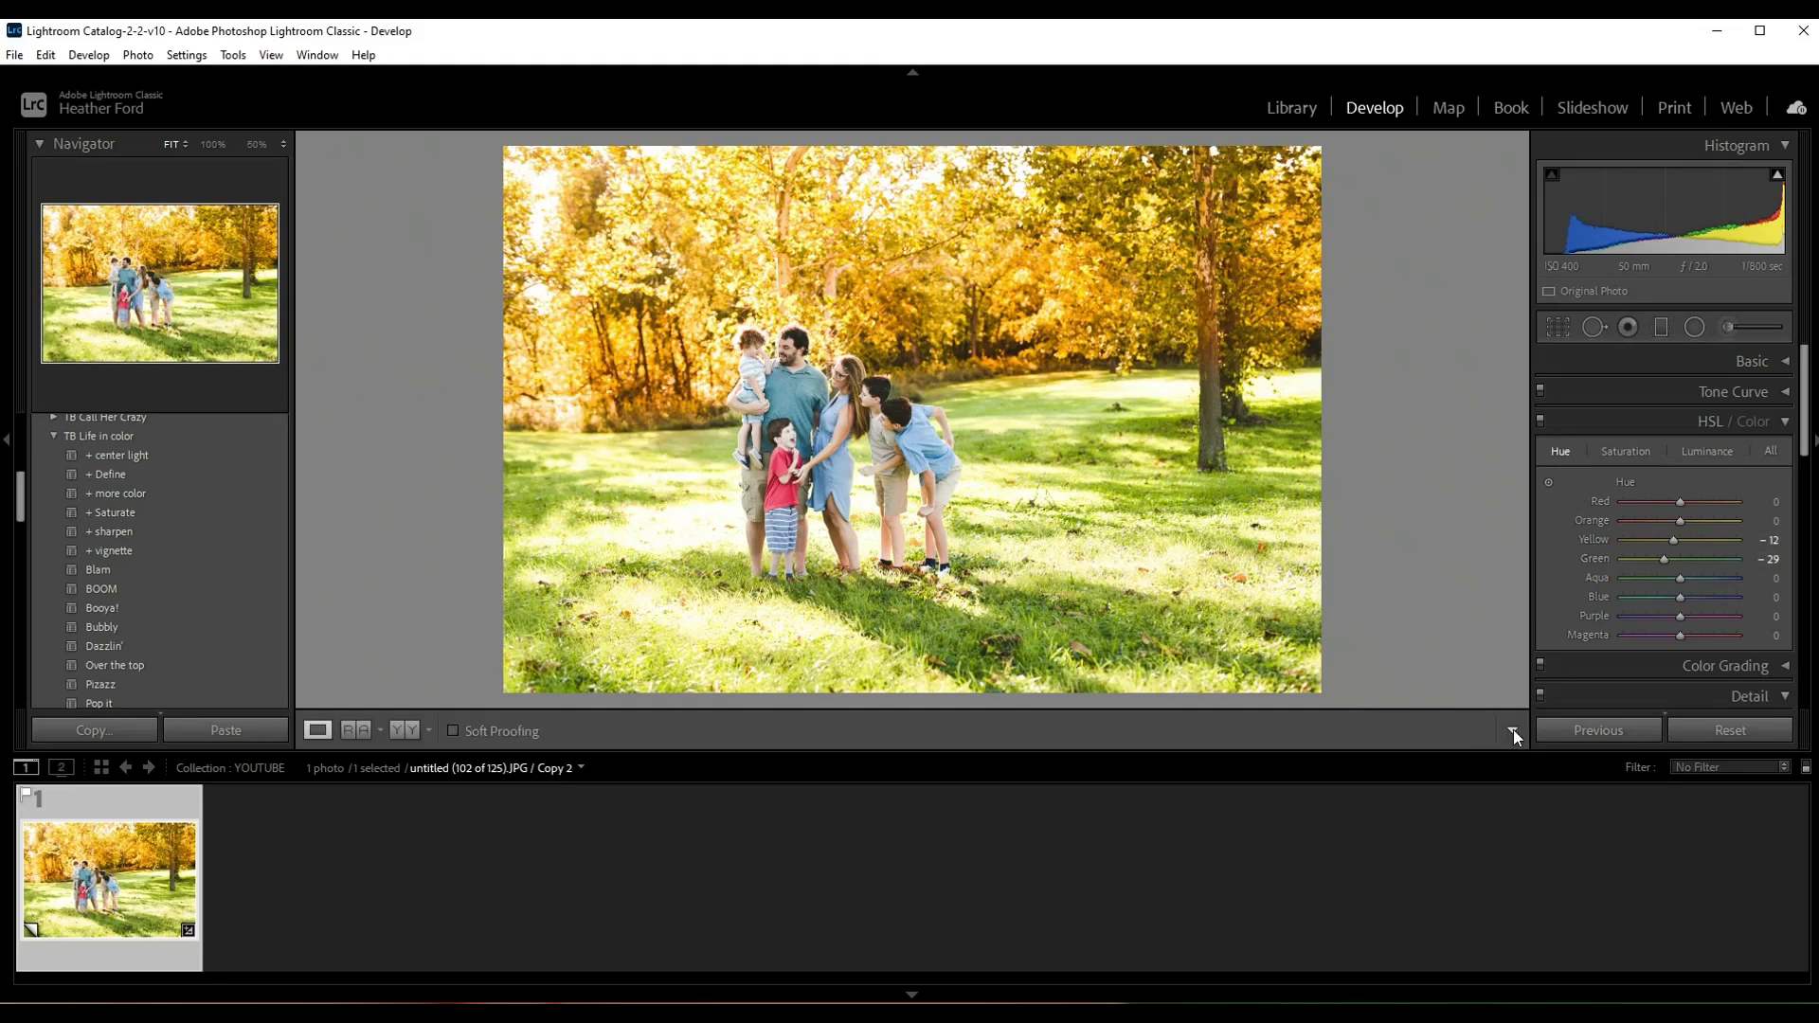
left_click_drag(1805, 412, 1791, 526)
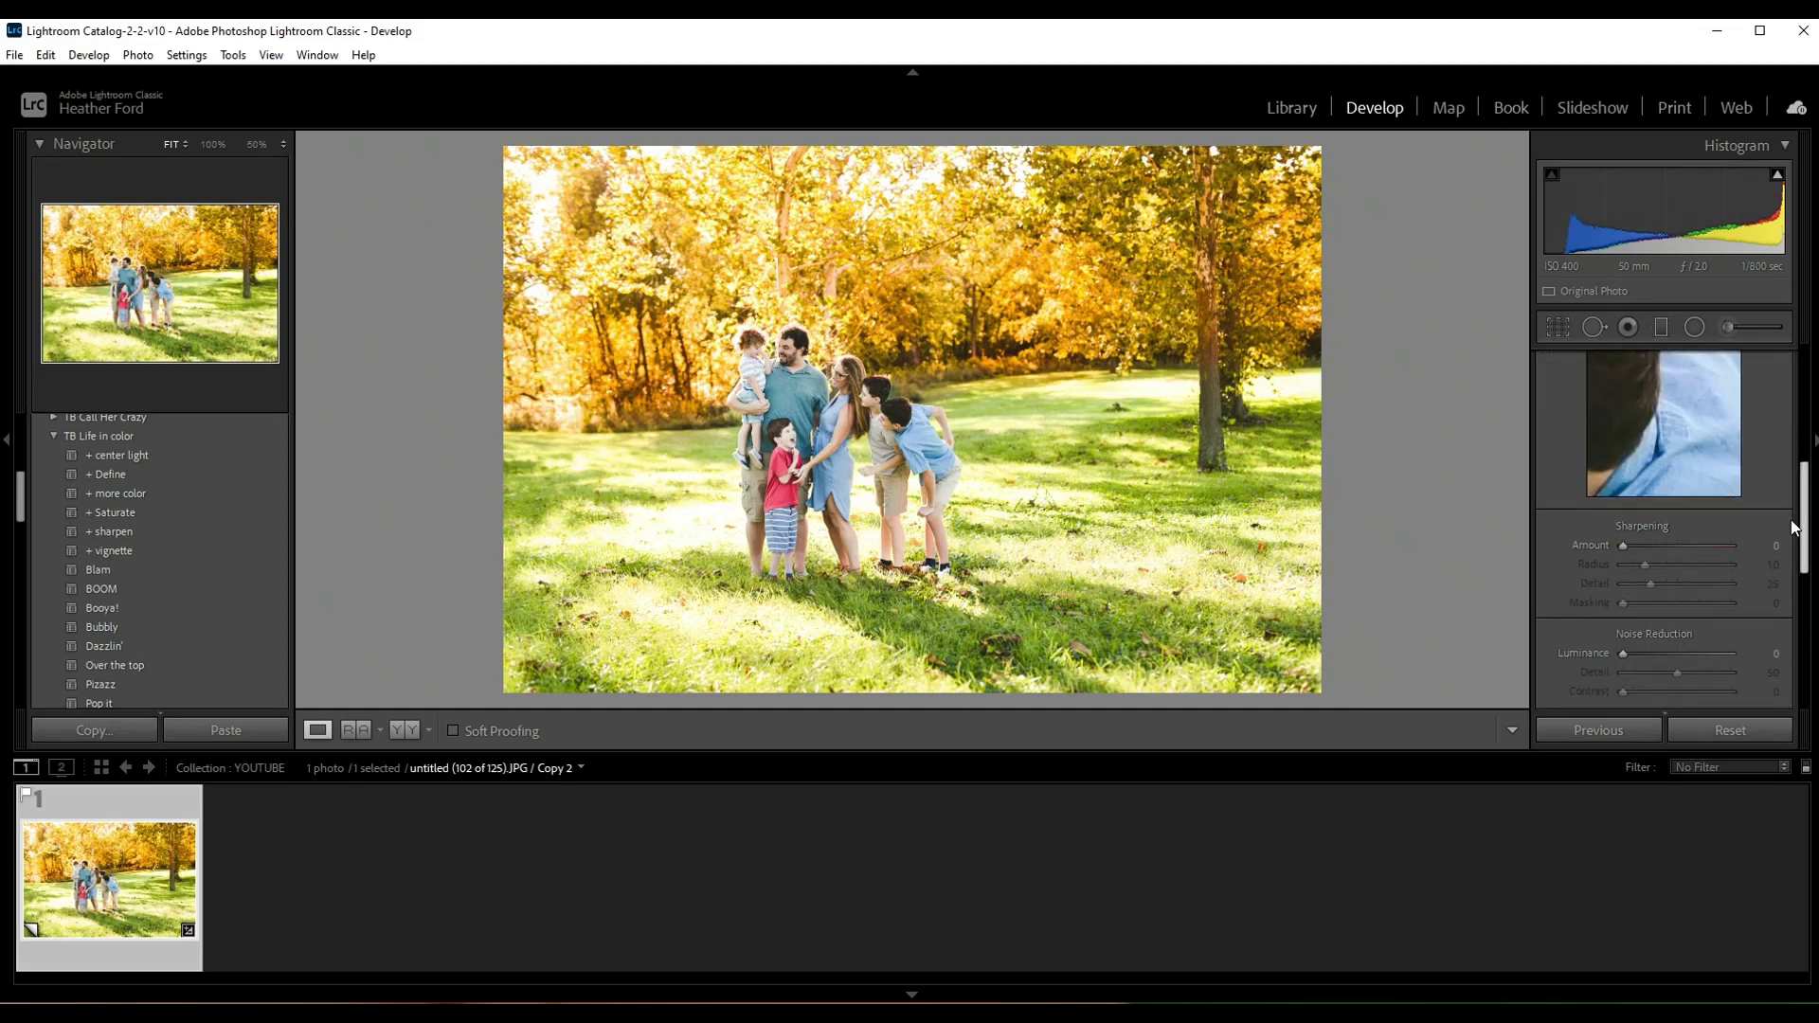
left_click(1675, 546)
left_click_drag(1674, 546, 1683, 547)
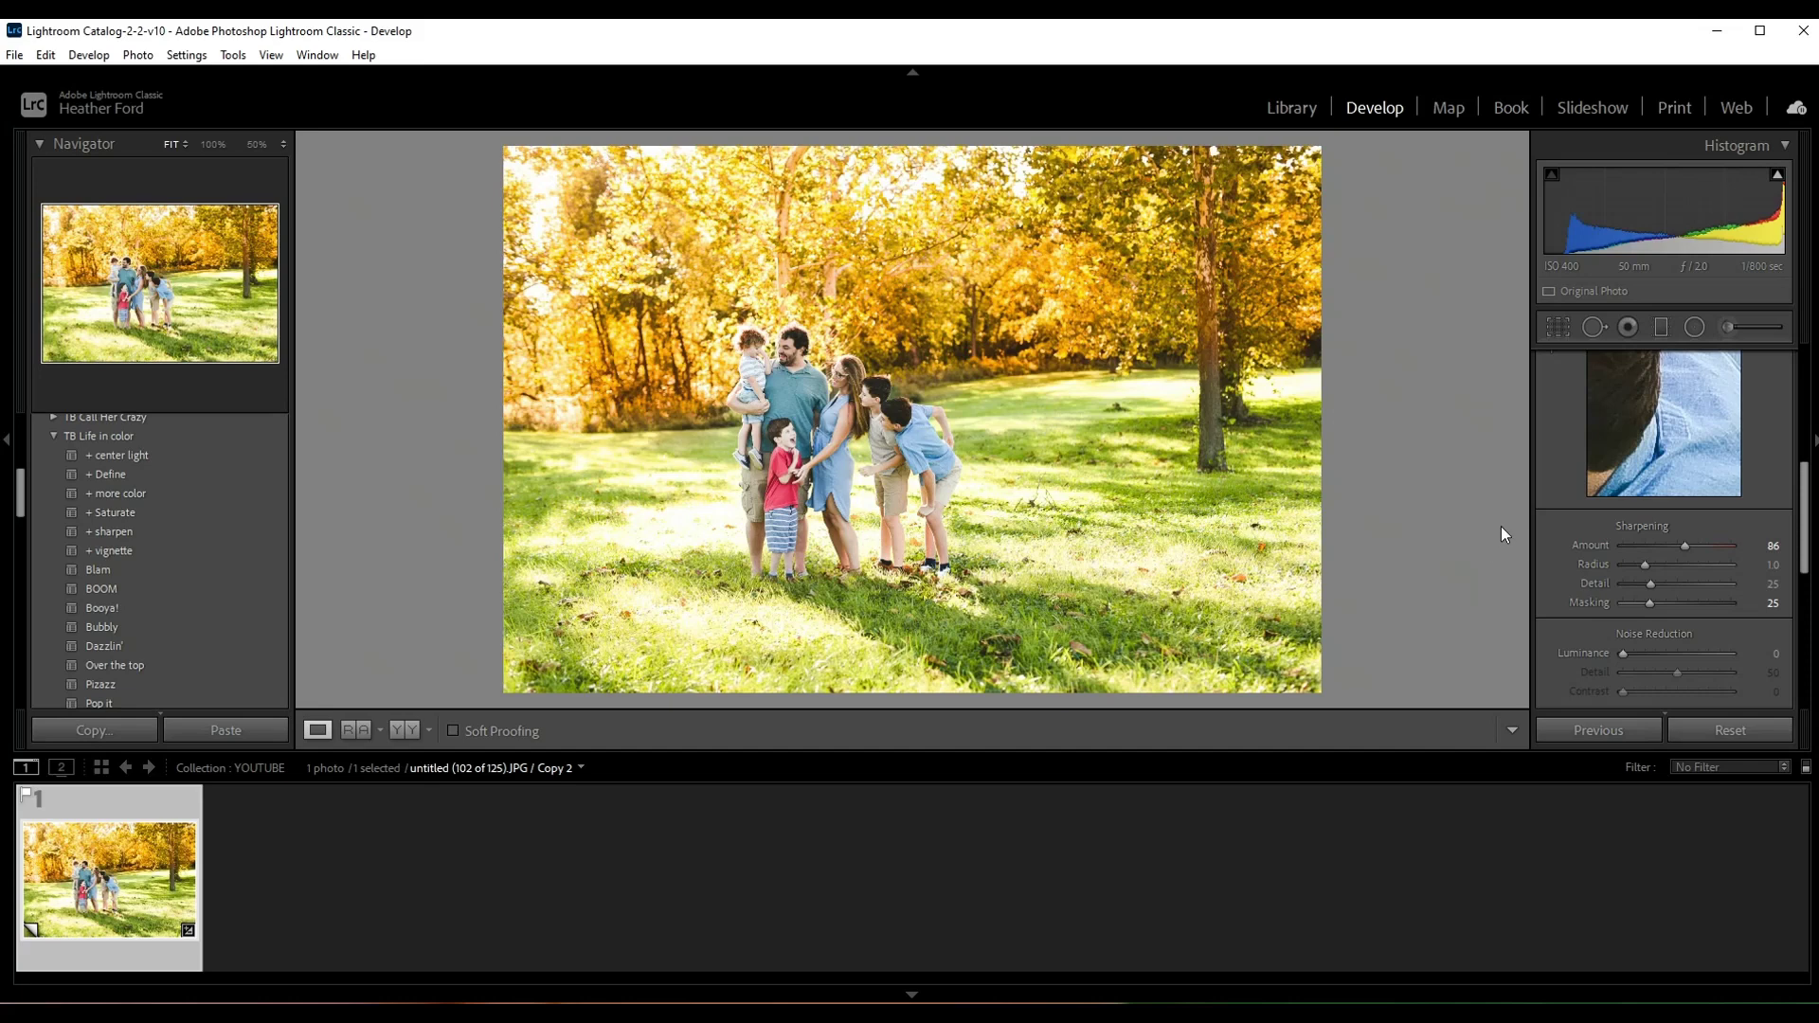
- Apply the '+ vignette' preset from the TB Life in color folder
left_click(203, 550)
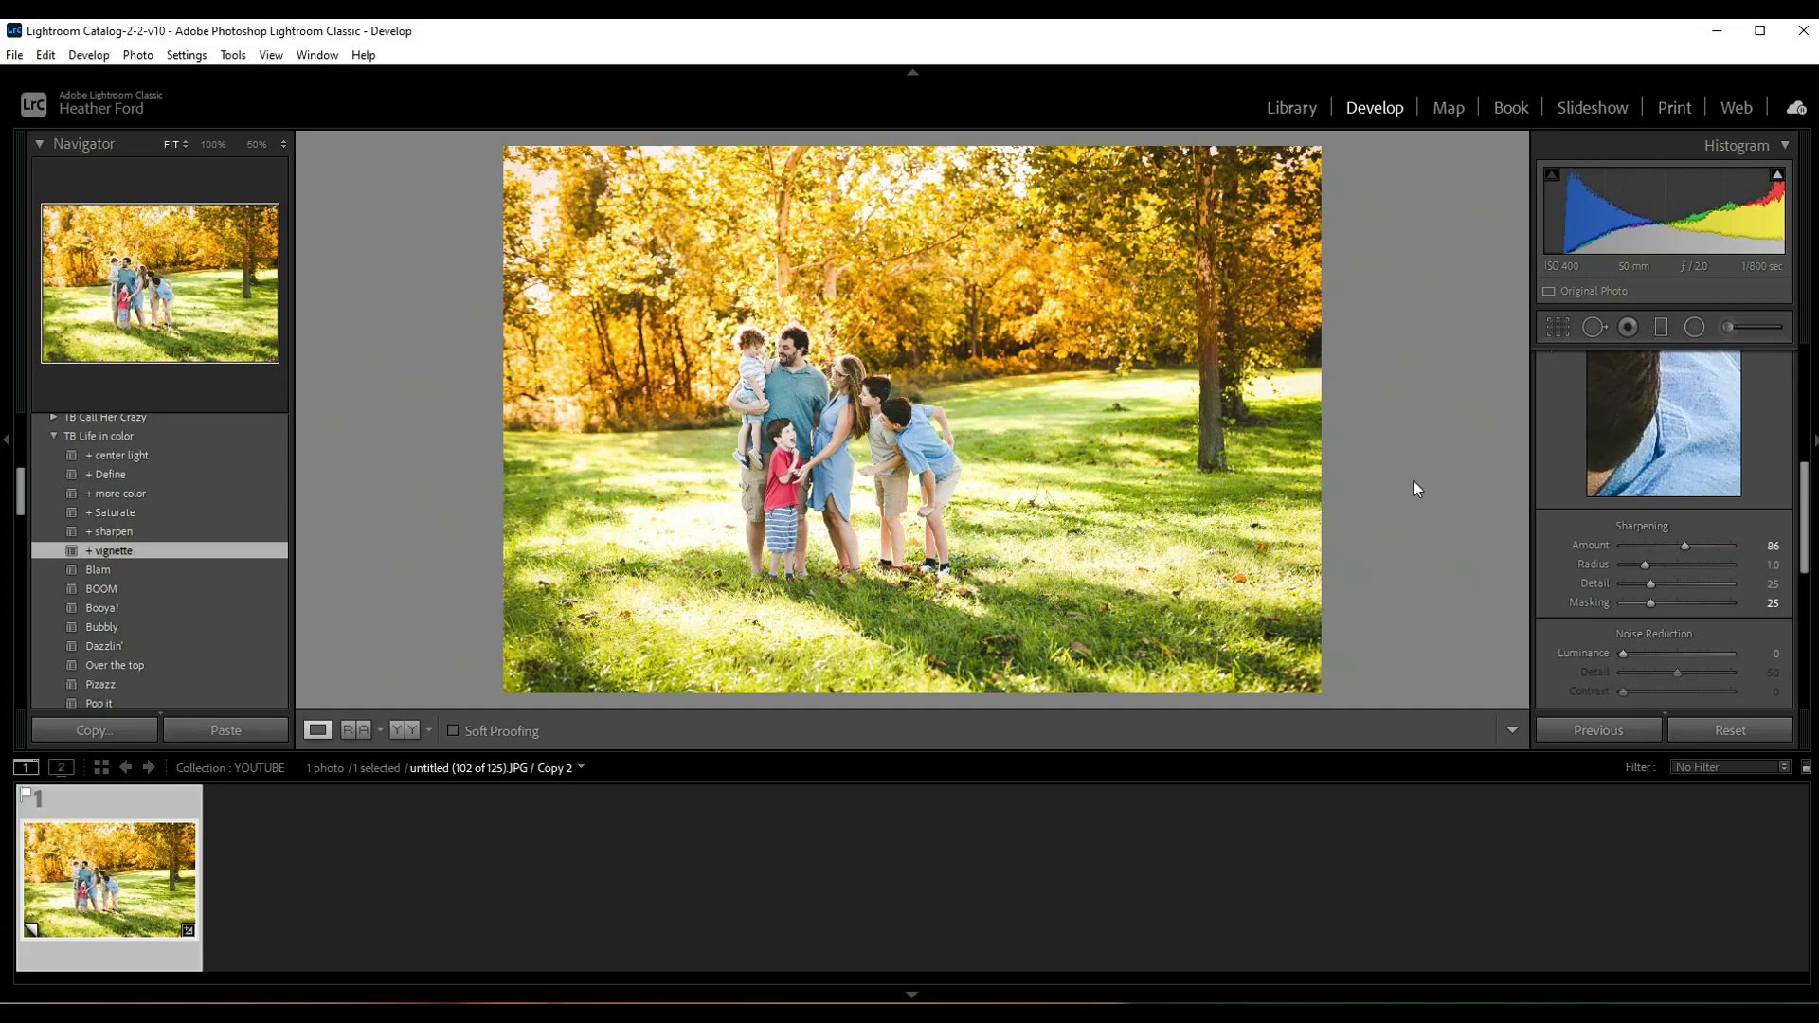
scroll(129, 606, "down", 2)
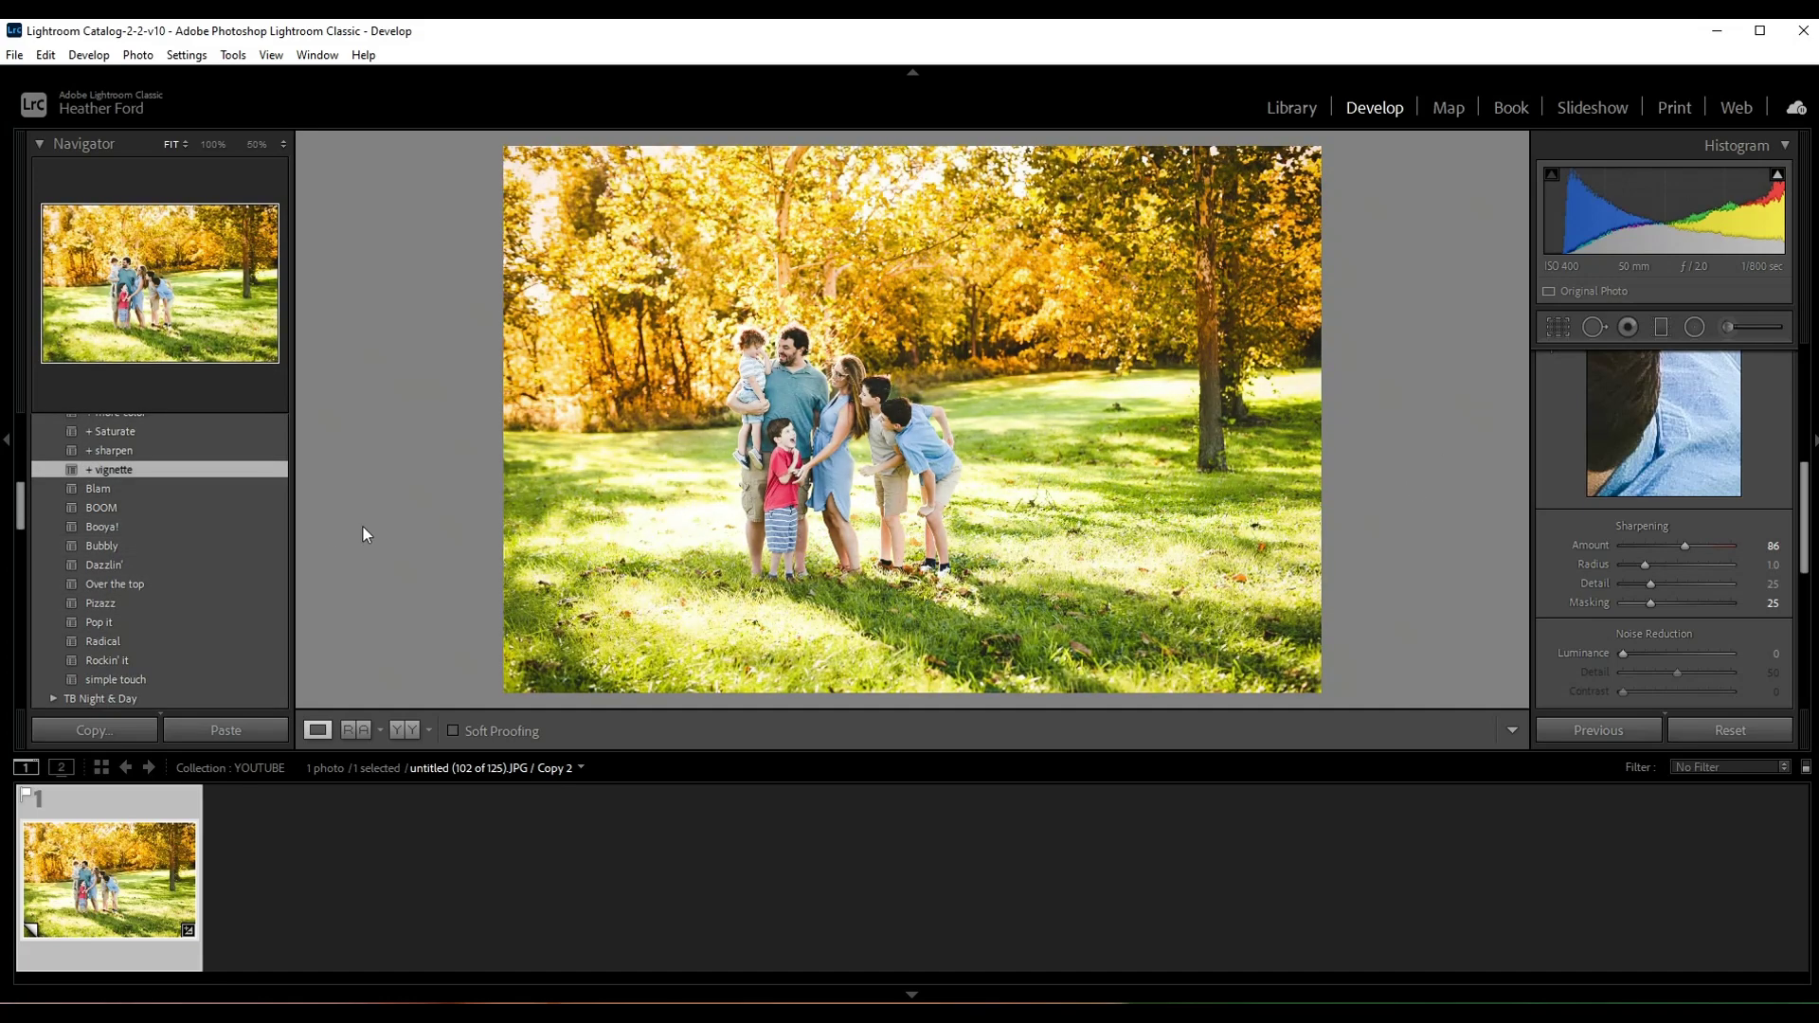
scroll(257, 546, "up", 2)
left_click(258, 549)
- Collapse the TB Life in color folder and scroll the right panel back to HSL
left_click(54, 436)
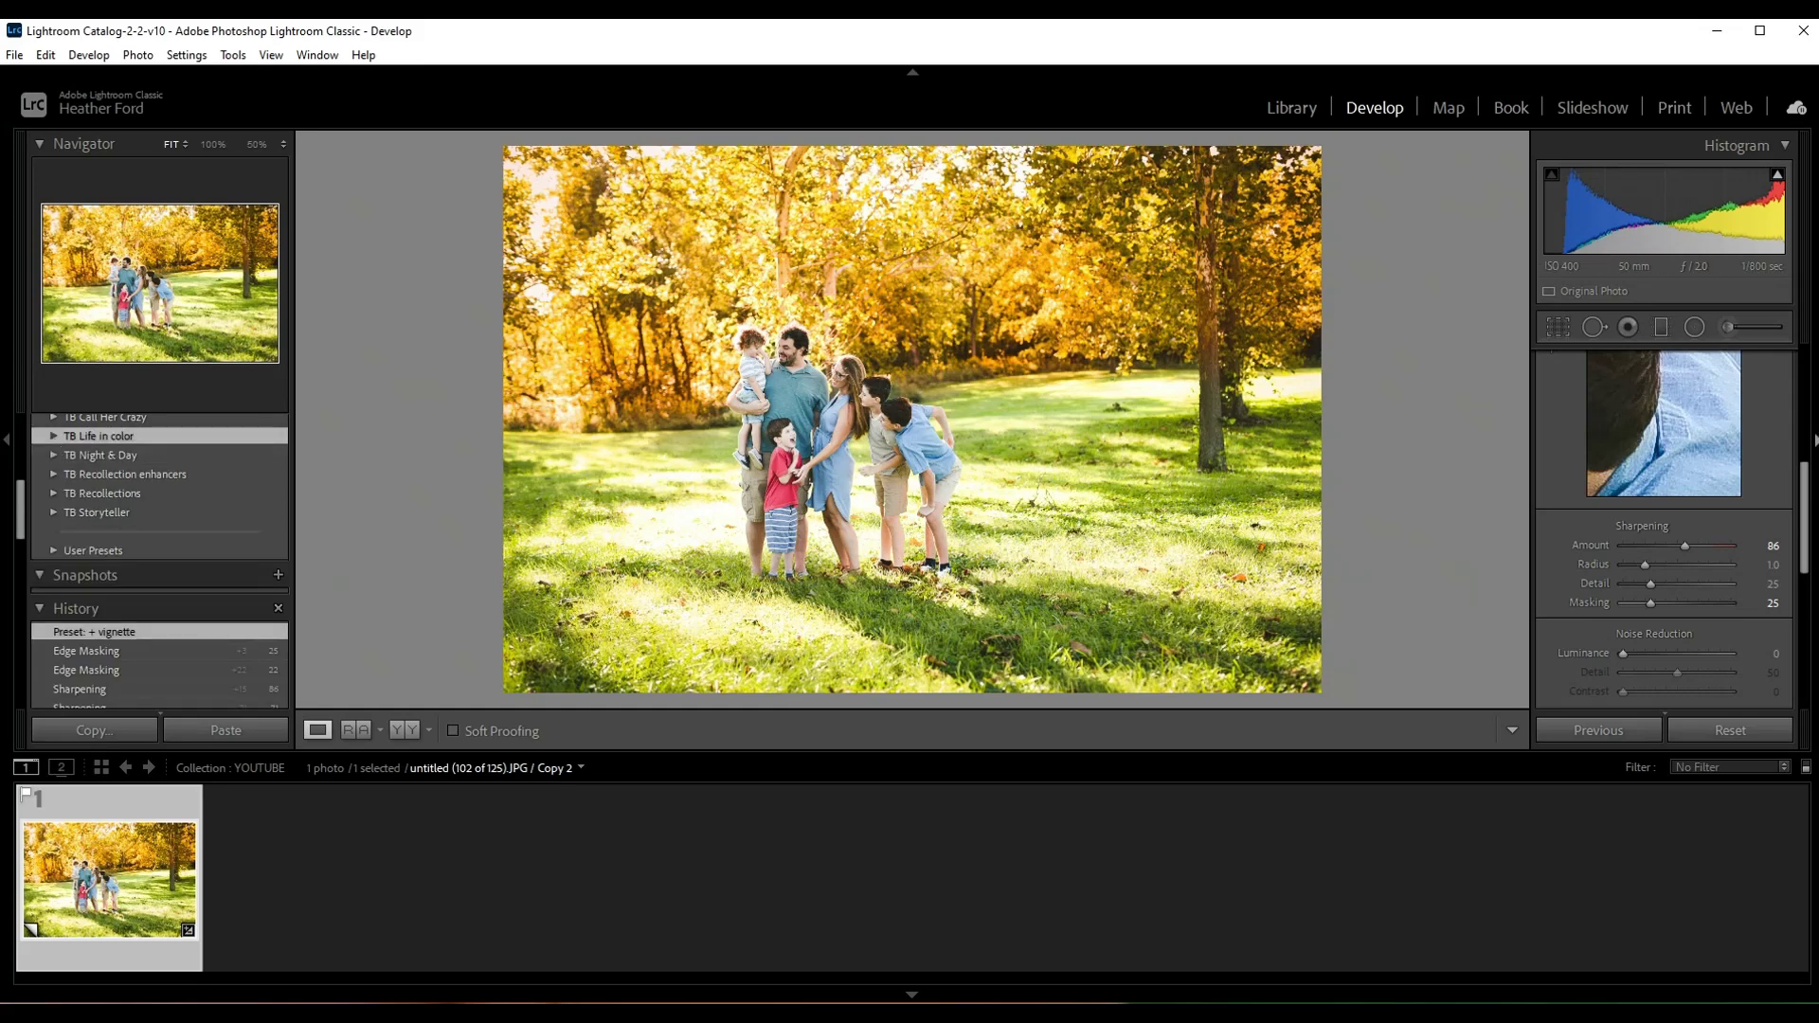
left_click_drag(1802, 494, 1790, 431)
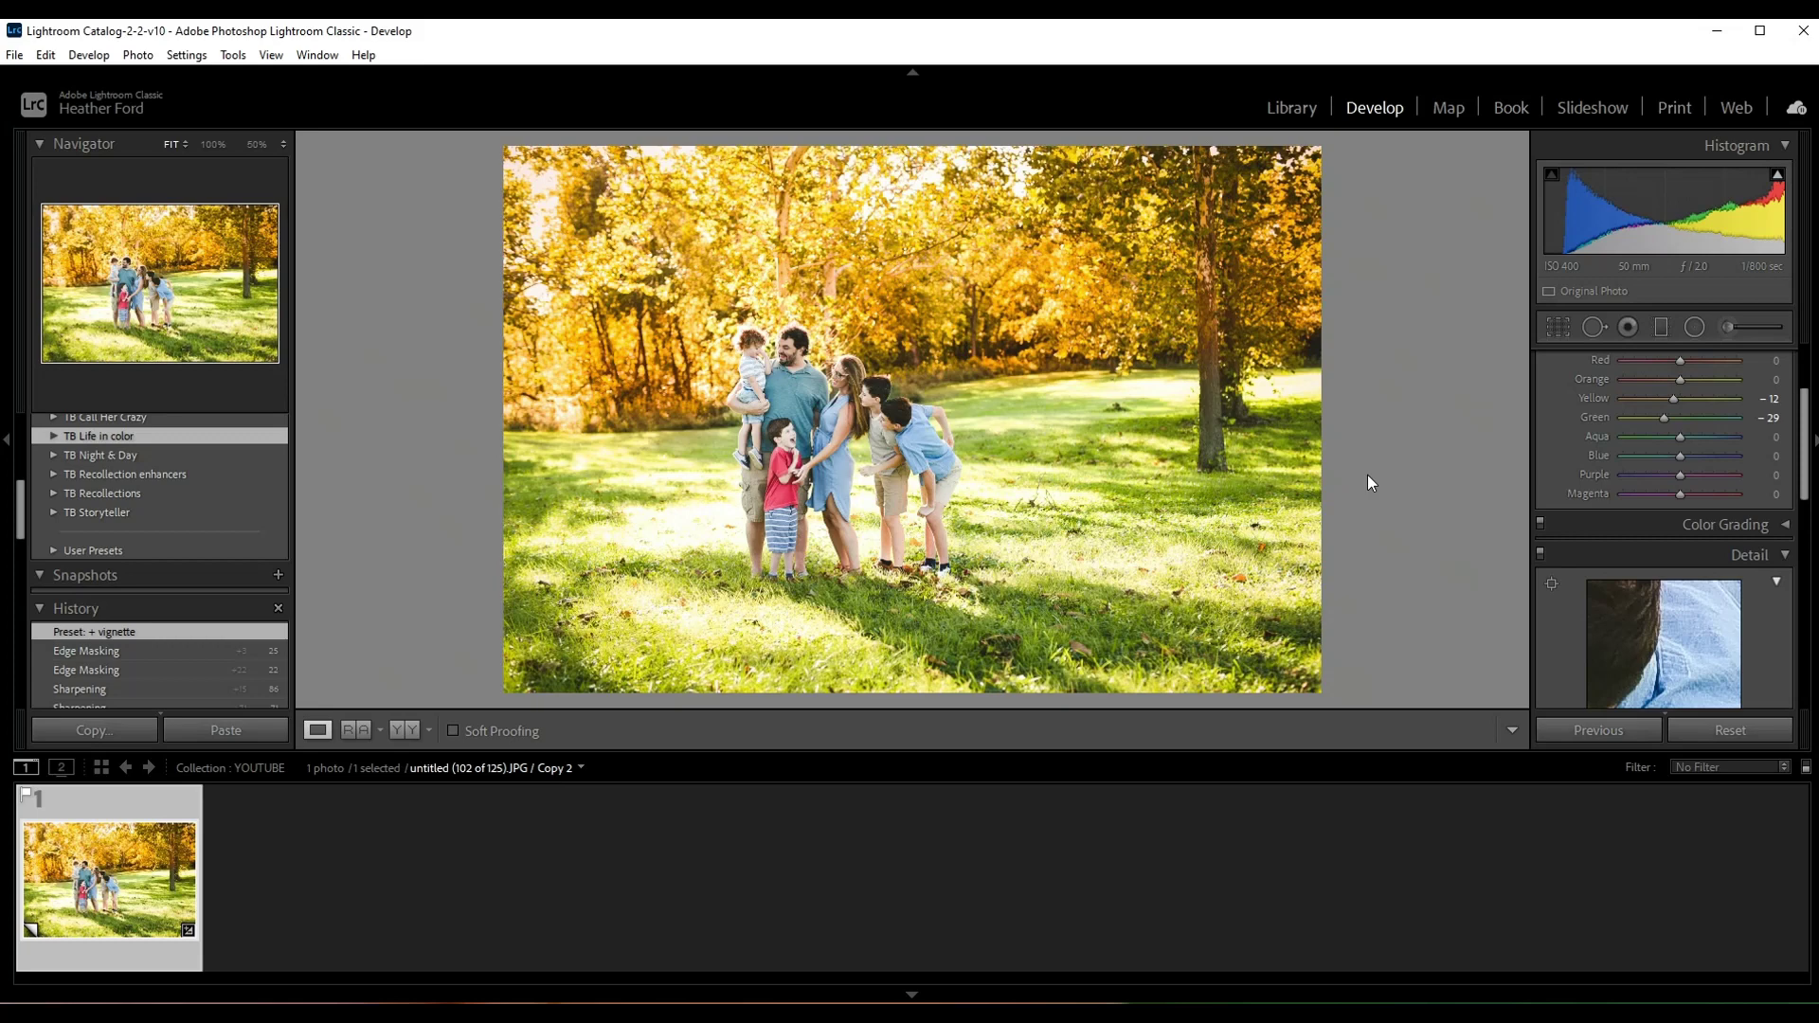
scroll(1775, 430, "up", 2)
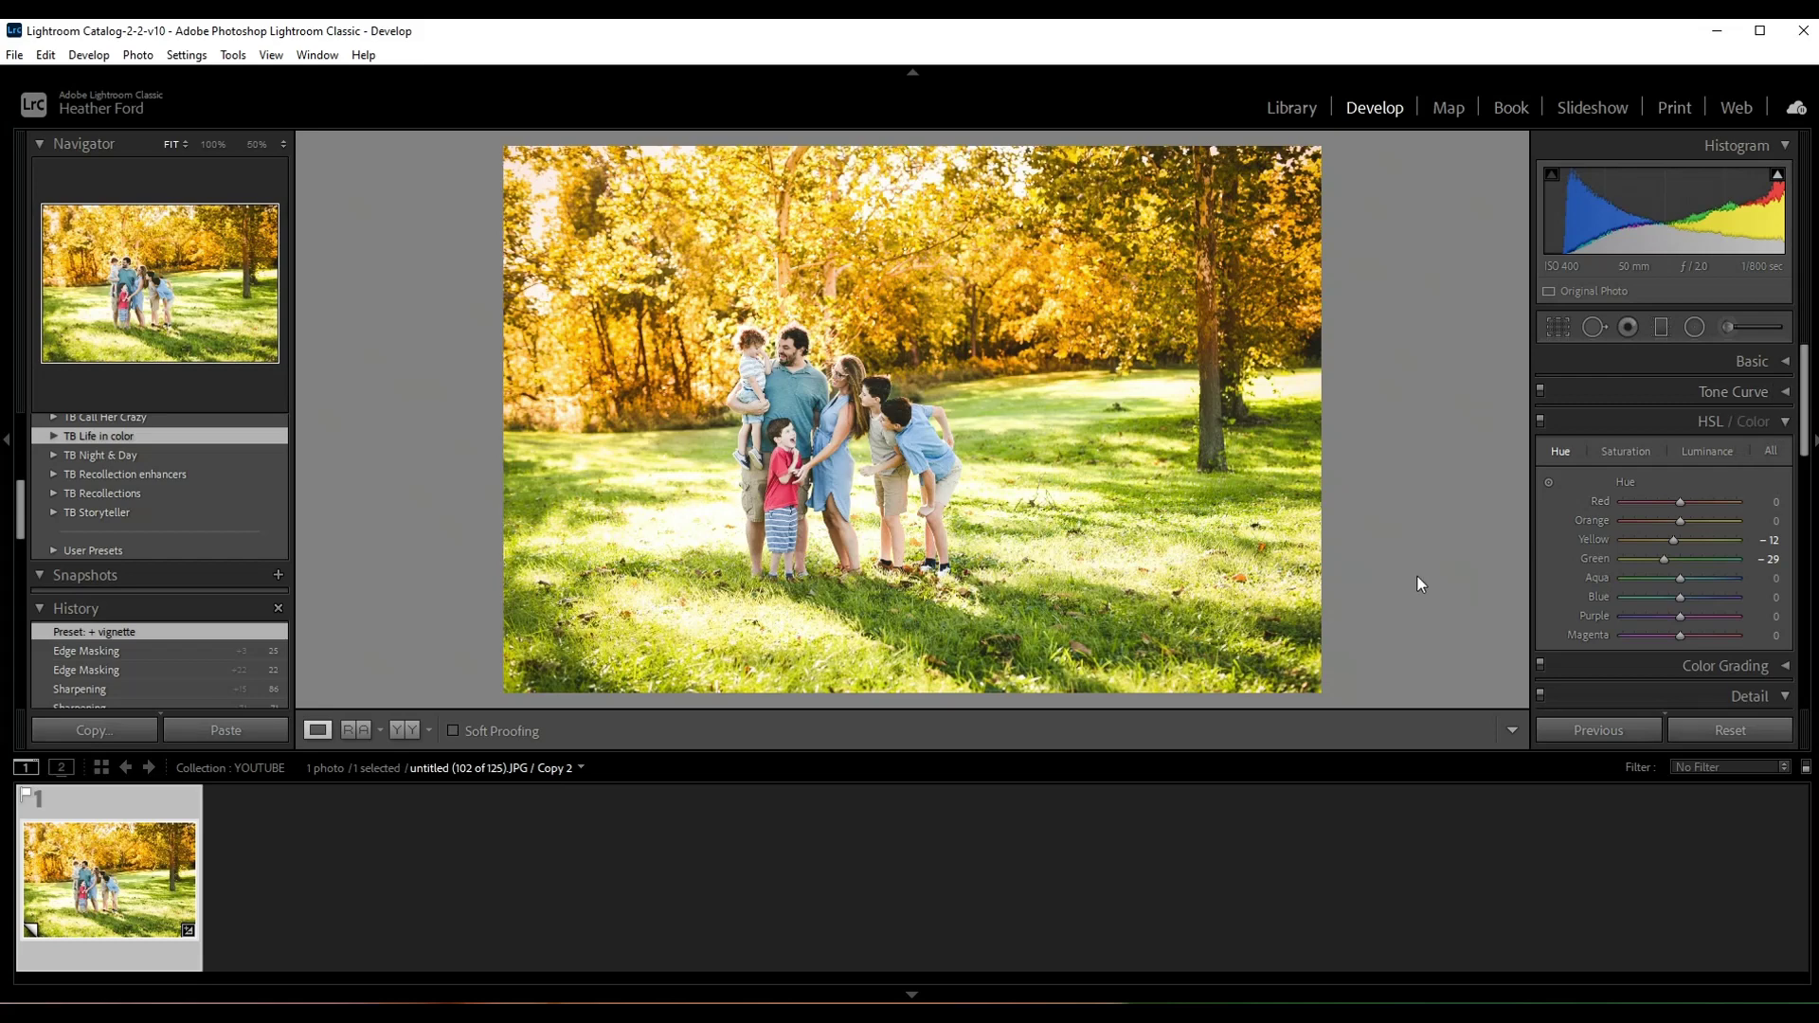